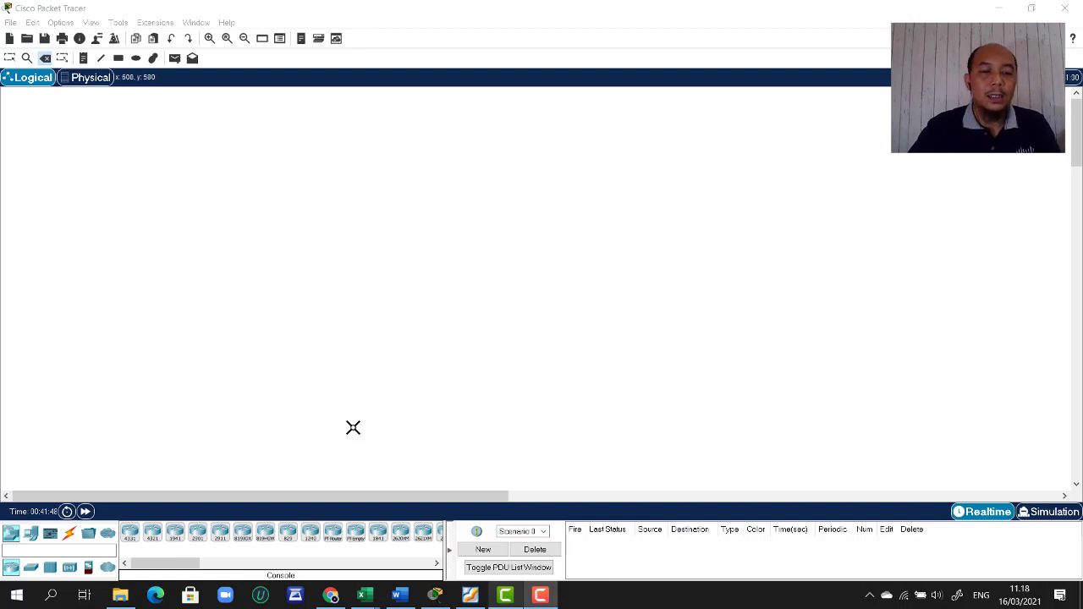
- Place a 1941 router and a 2960 switch side by side on the Logical workspace
click(175, 533)
click(385, 218)
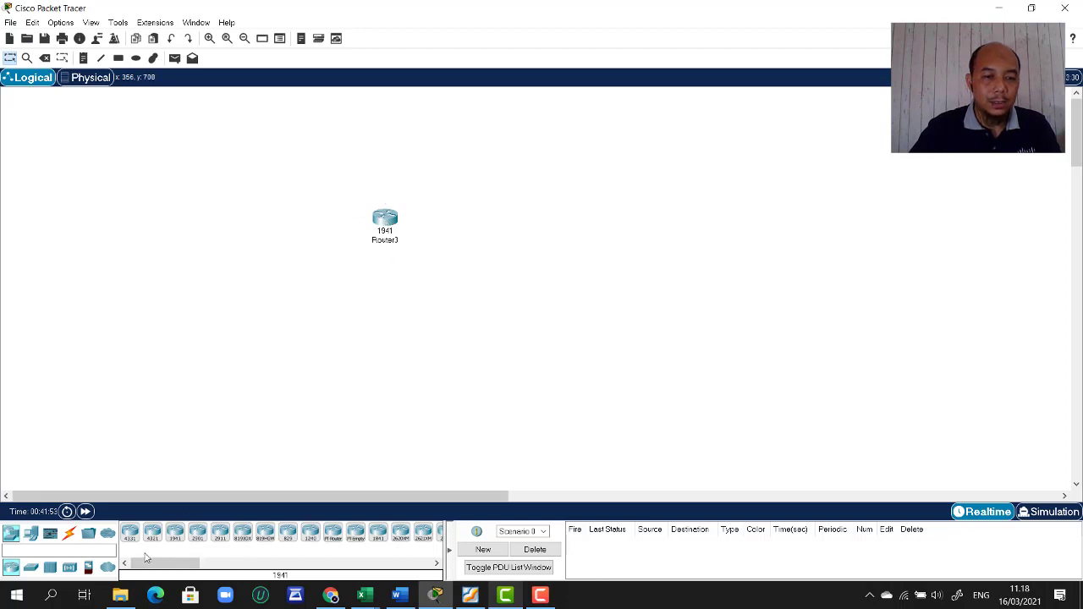
click(31, 537)
click(14, 538)
click(31, 567)
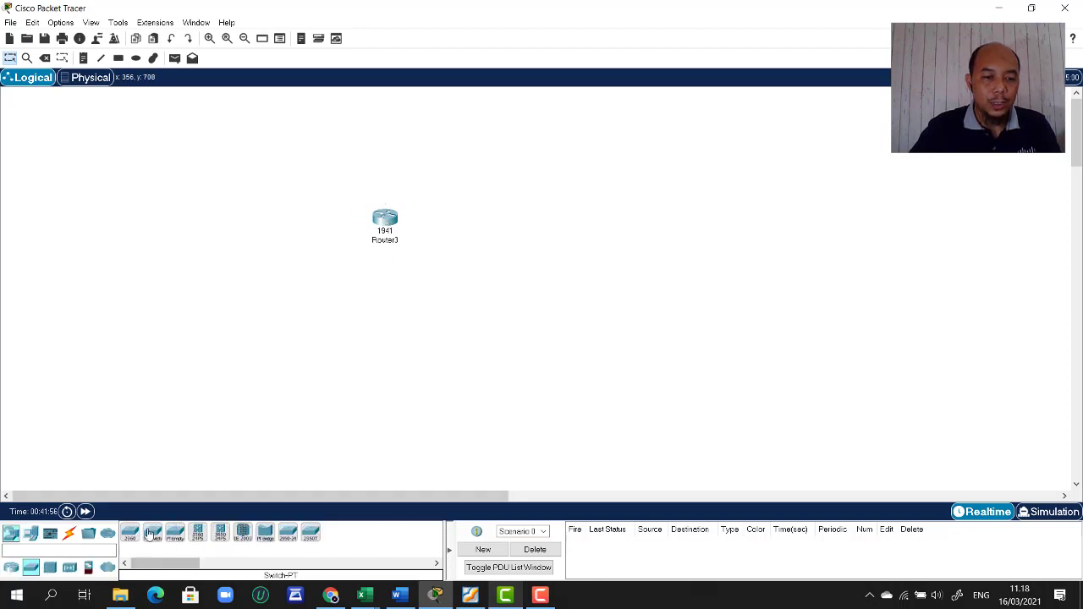
click(197, 533)
click(515, 223)
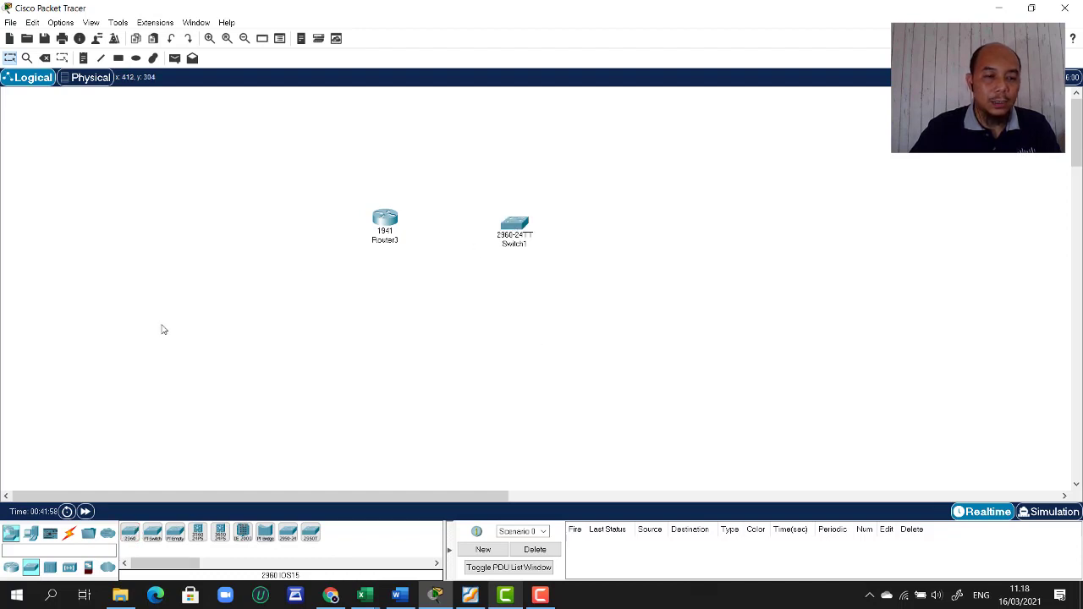
- Add two generic PCs, PC2 left of the router and PC3 right of the switch
click(13, 536)
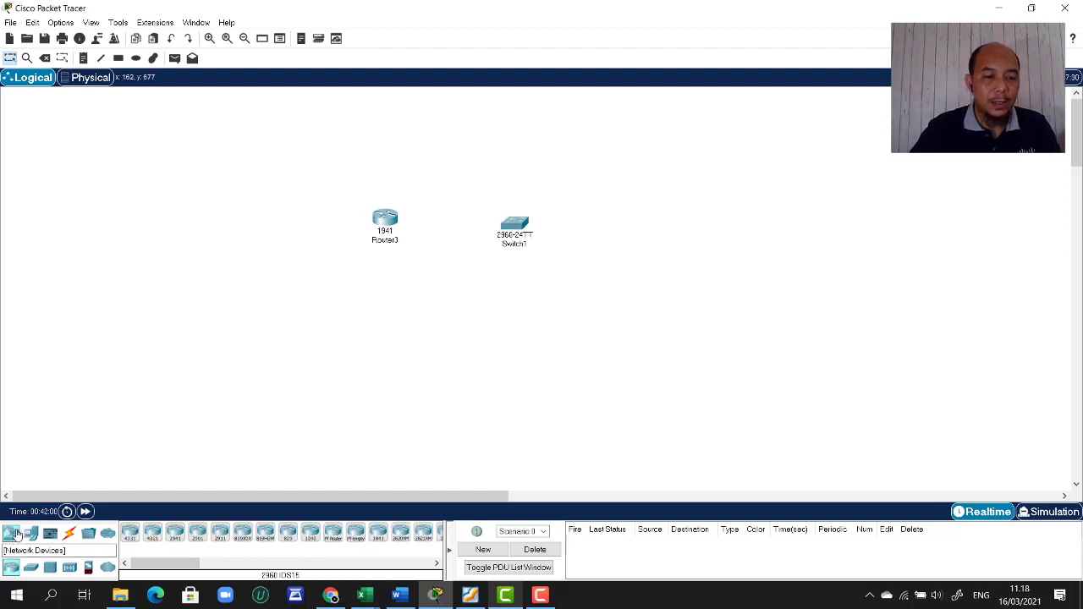
click(30, 533)
click(131, 533)
click(313, 226)
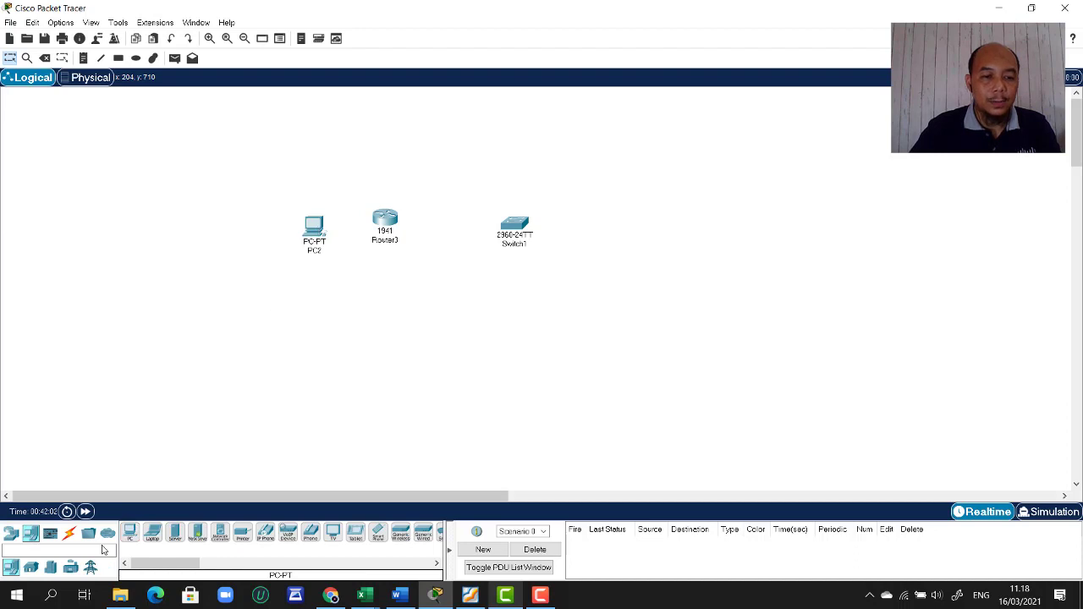
click(629, 225)
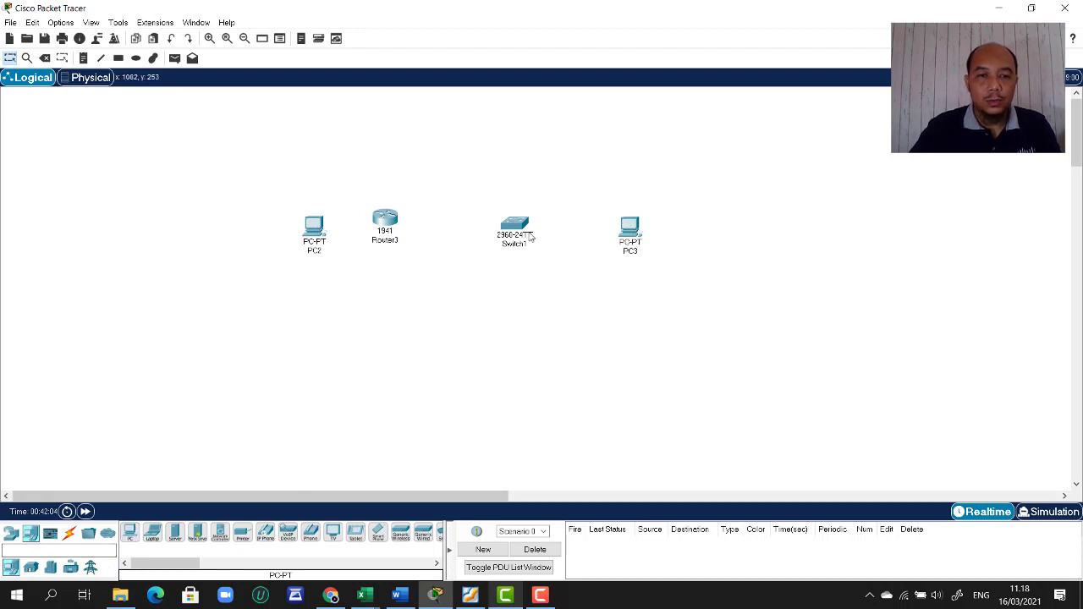
- Select all four placed devices with a selection box
drag(263, 178, 779, 334)
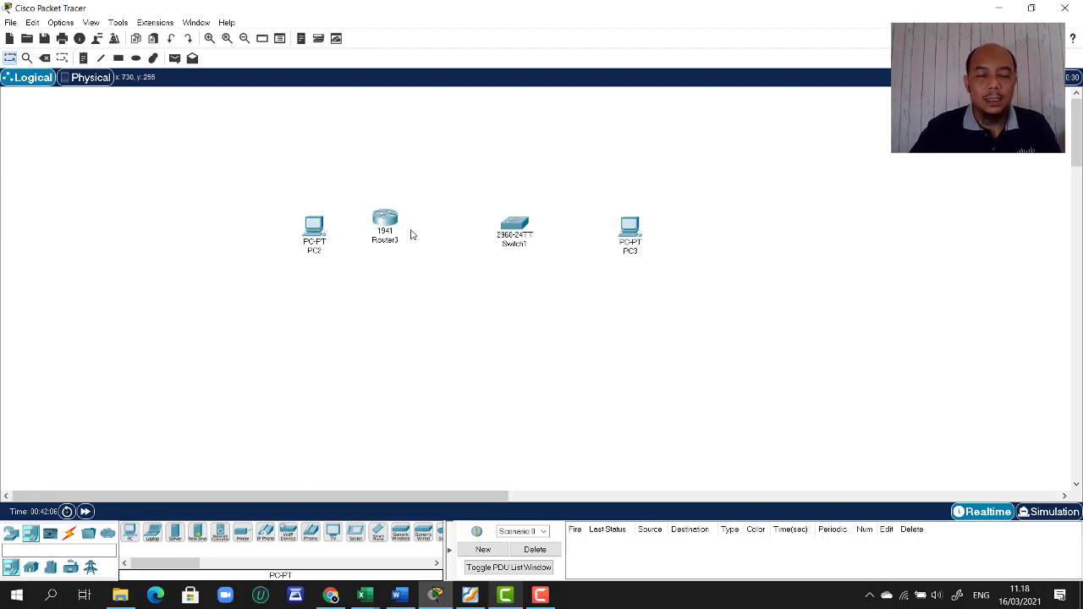
click(68, 534)
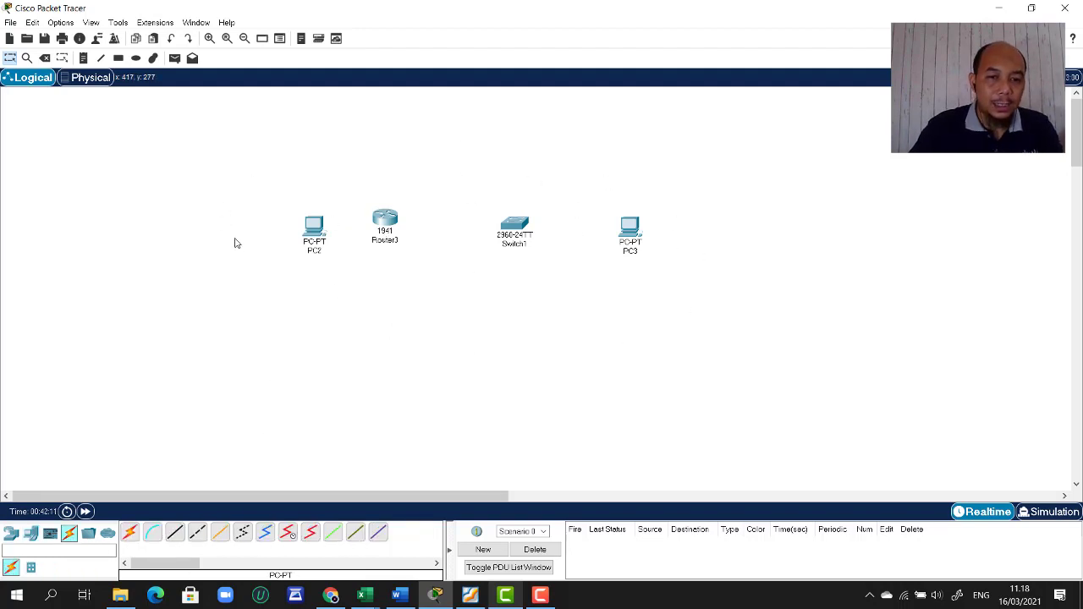
drag(244, 174, 808, 347)
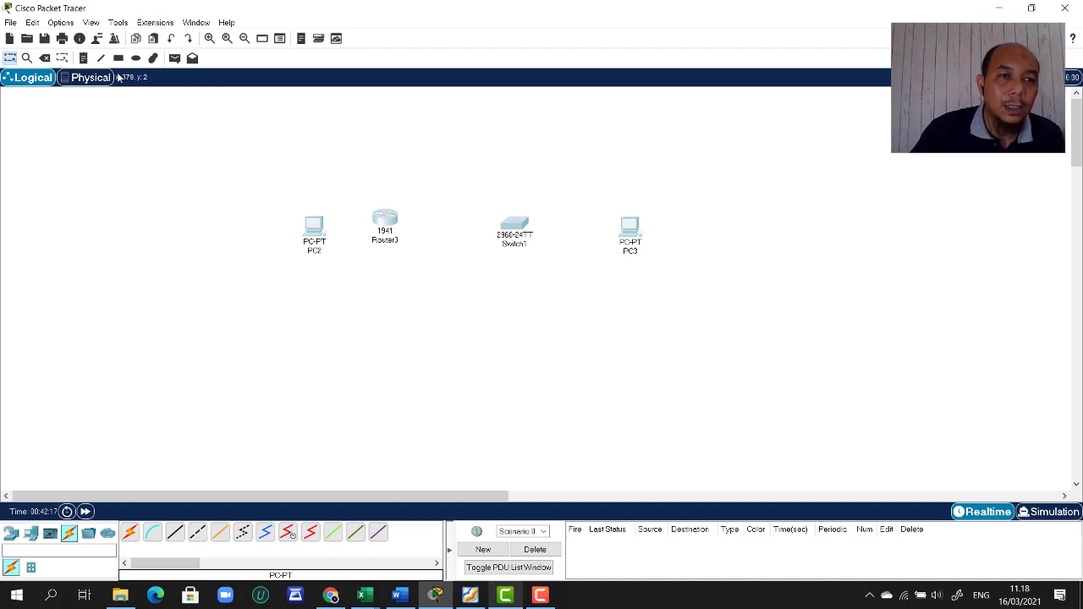
- Delete the router, switch and two PCs, confirming the deletion
click(45, 58)
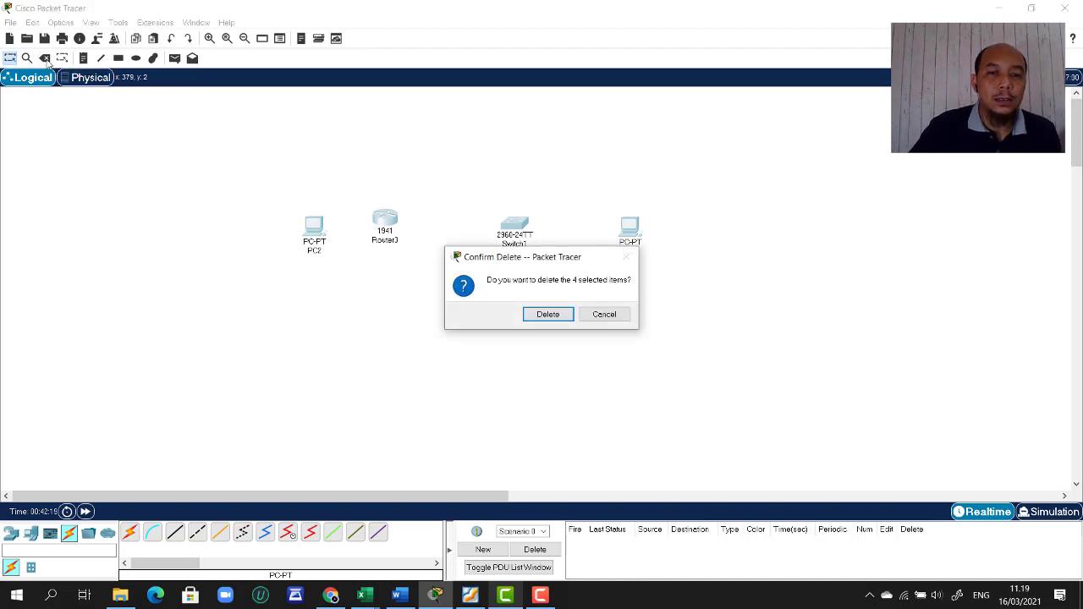
click(557, 314)
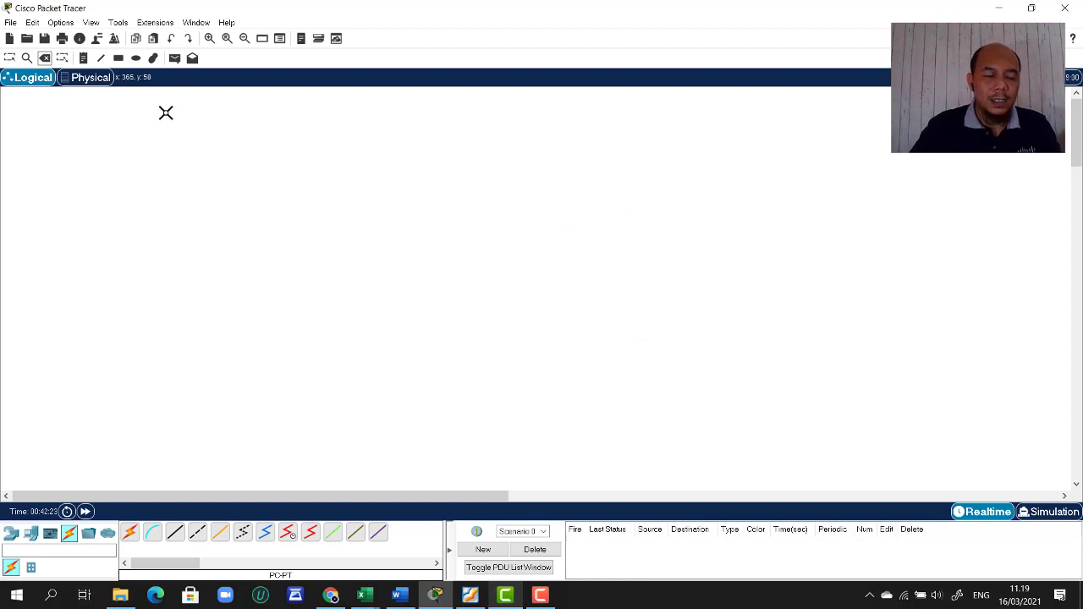
- In the Physical view, go through Home City and Corporate Office into the Main Wiring Closet
click(82, 79)
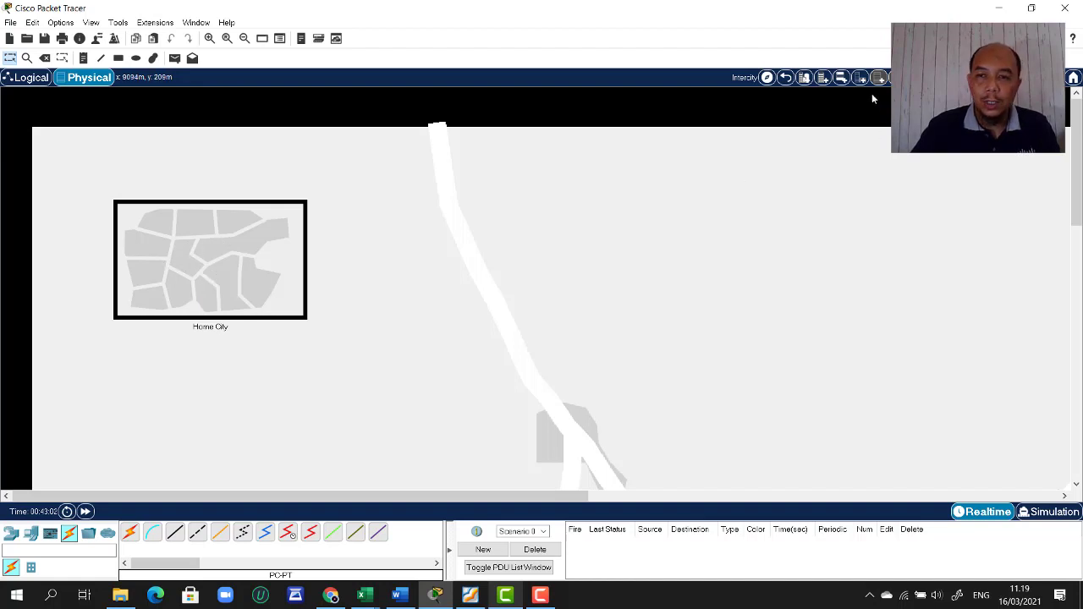
click(251, 247)
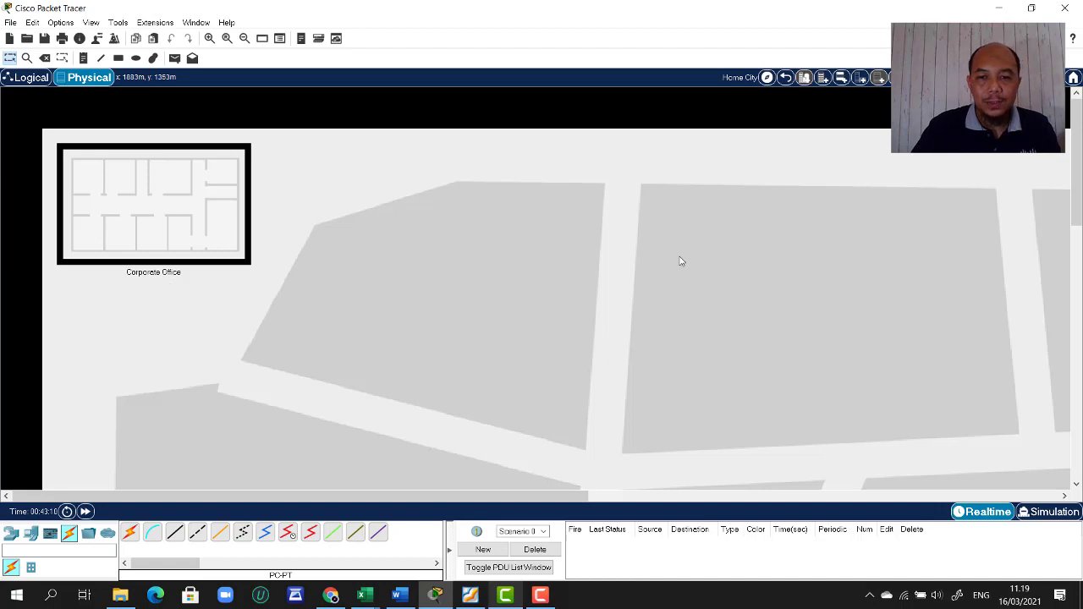
click(161, 196)
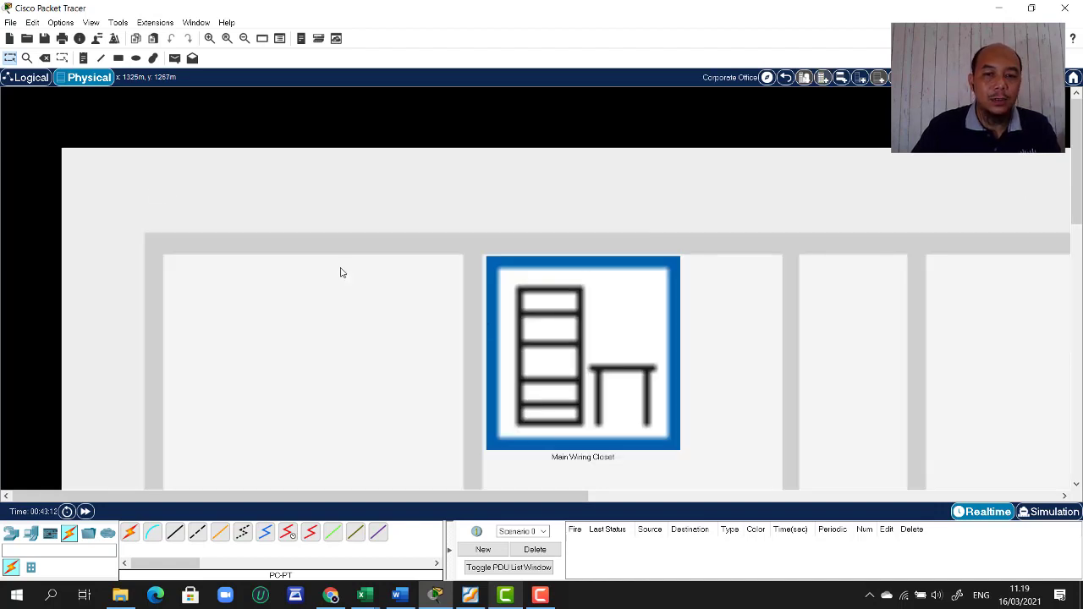
scroll(759, 352, down, 3)
scroll(758, 352, up, 1)
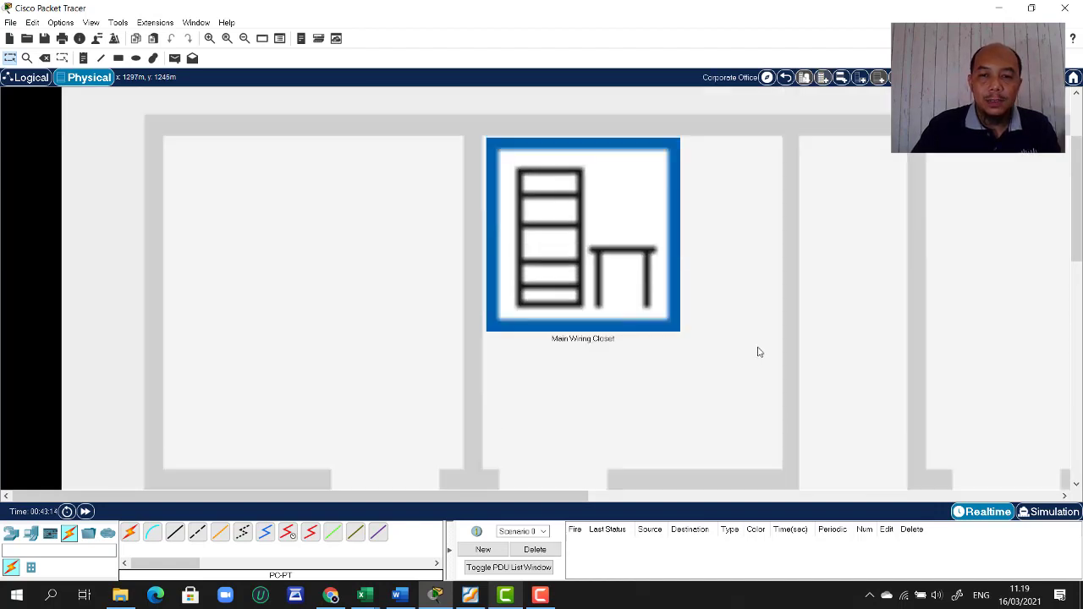
double_click(572, 251)
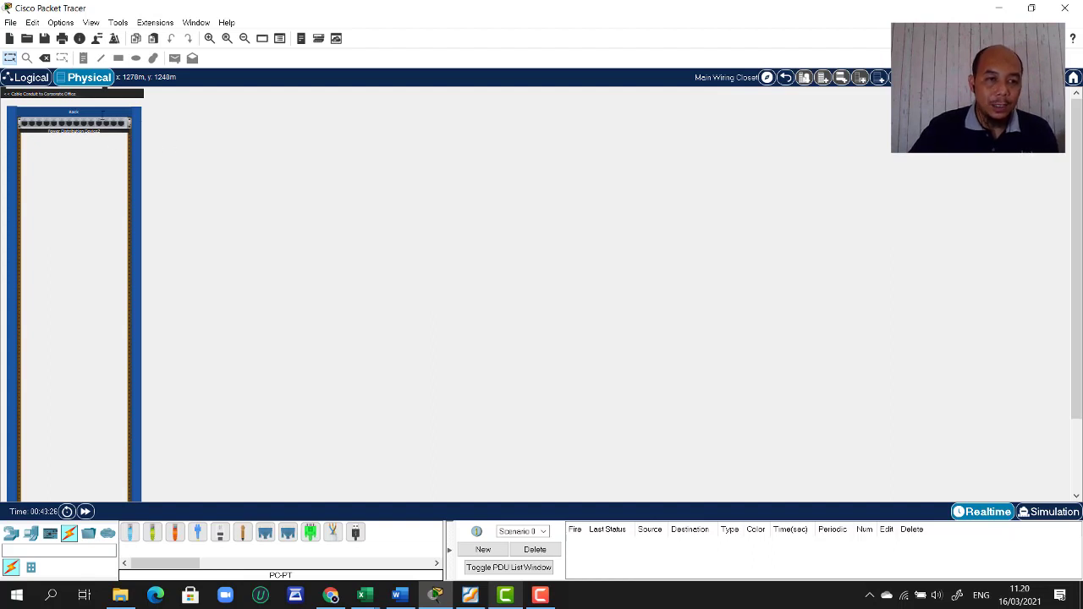
- Delete the old rack and its devices, then add a new rack and a table
right_click(13, 152)
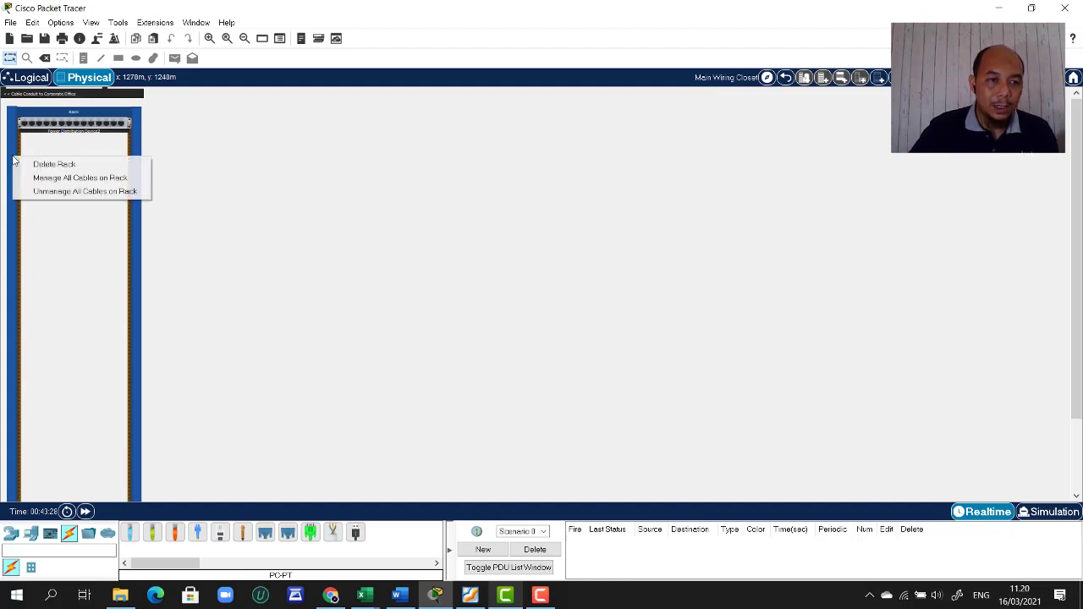
click(46, 163)
click(575, 314)
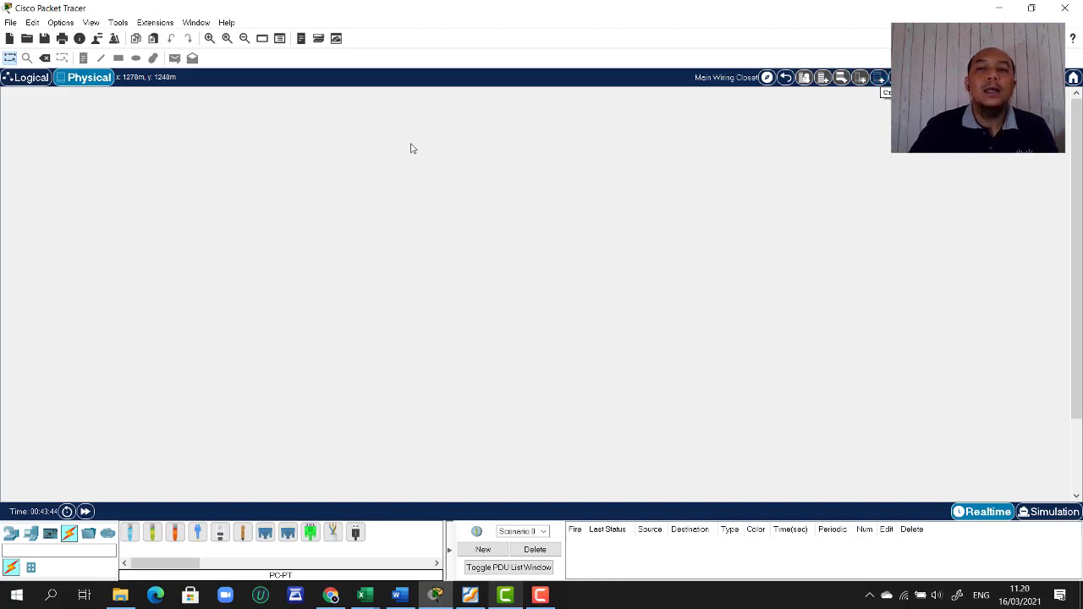
click(879, 81)
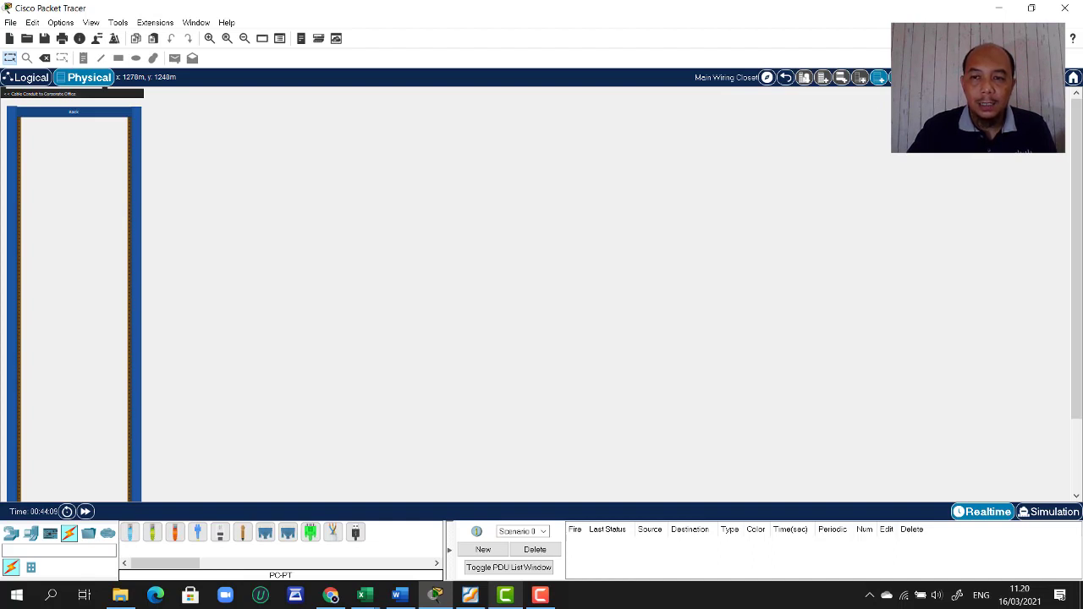
click(880, 78)
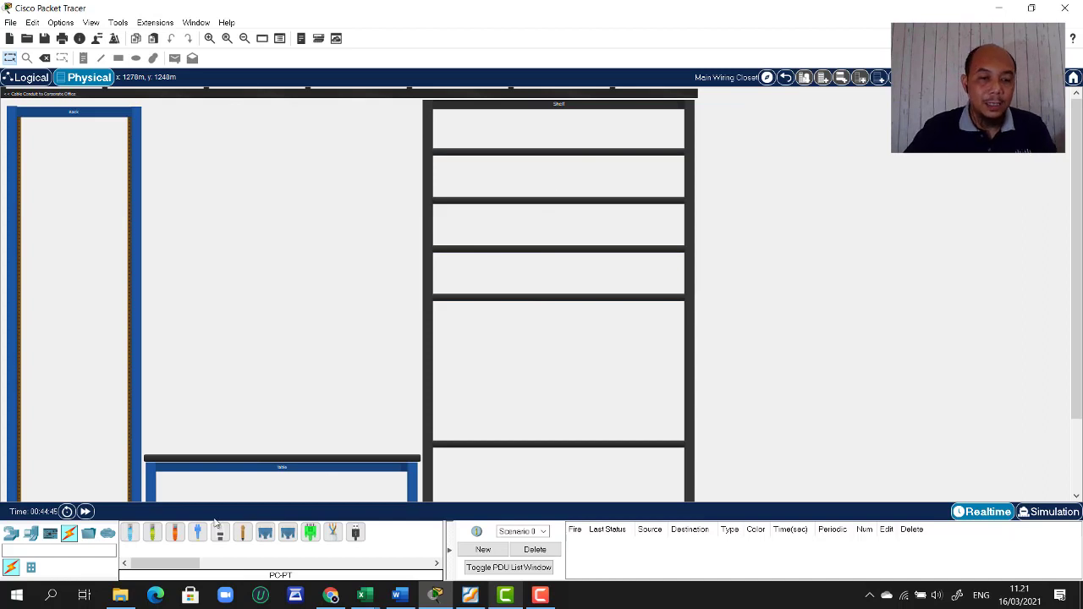
- Place two 2901 routers on the top shelf and two 2911 routers on the second shelf
click(11, 538)
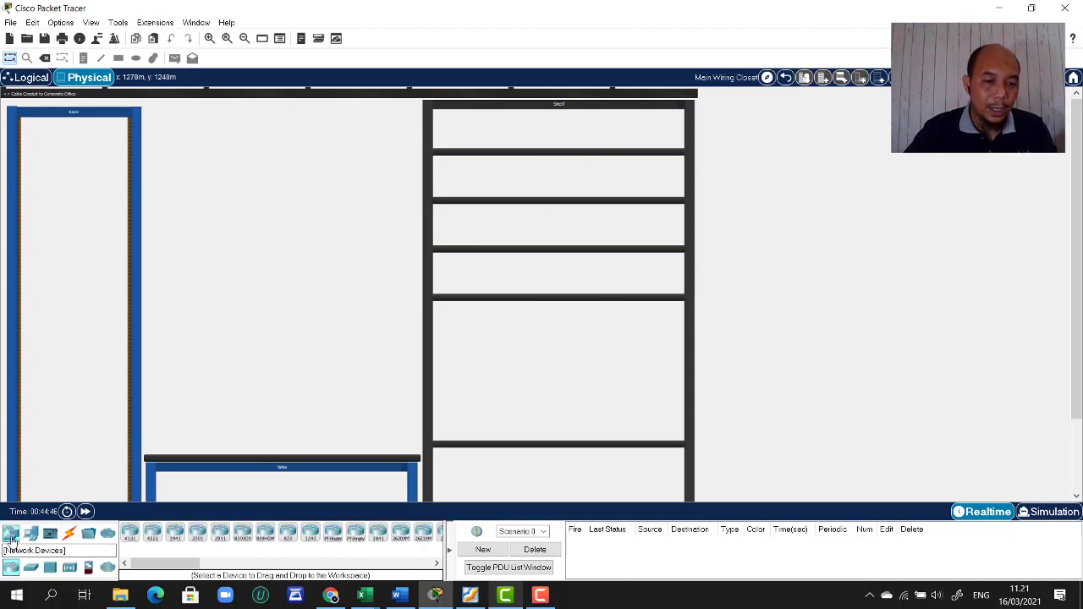
click(197, 531)
click(461, 137)
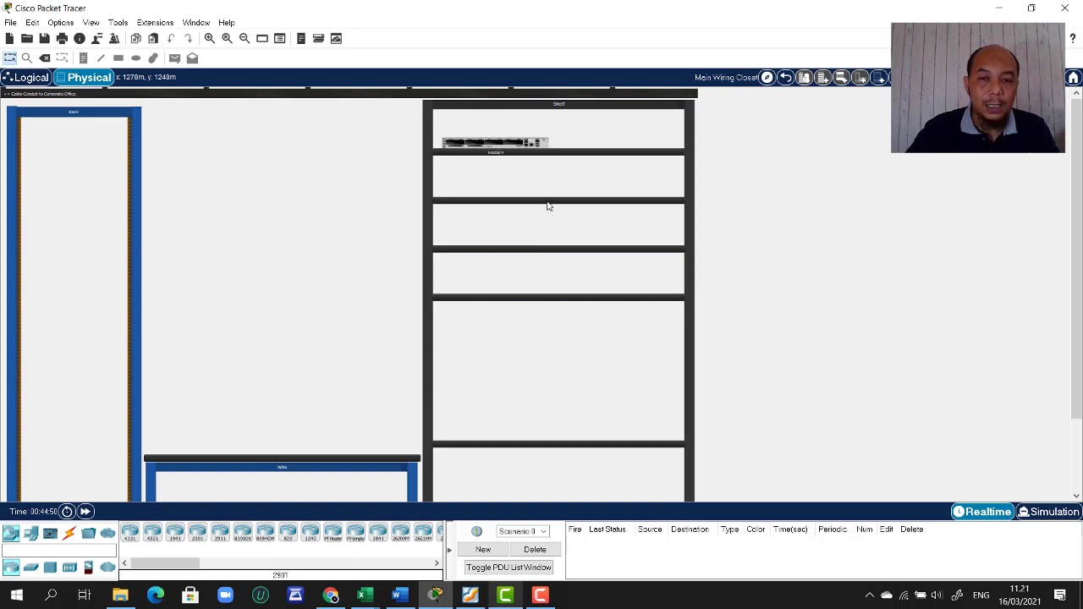
click(197, 531)
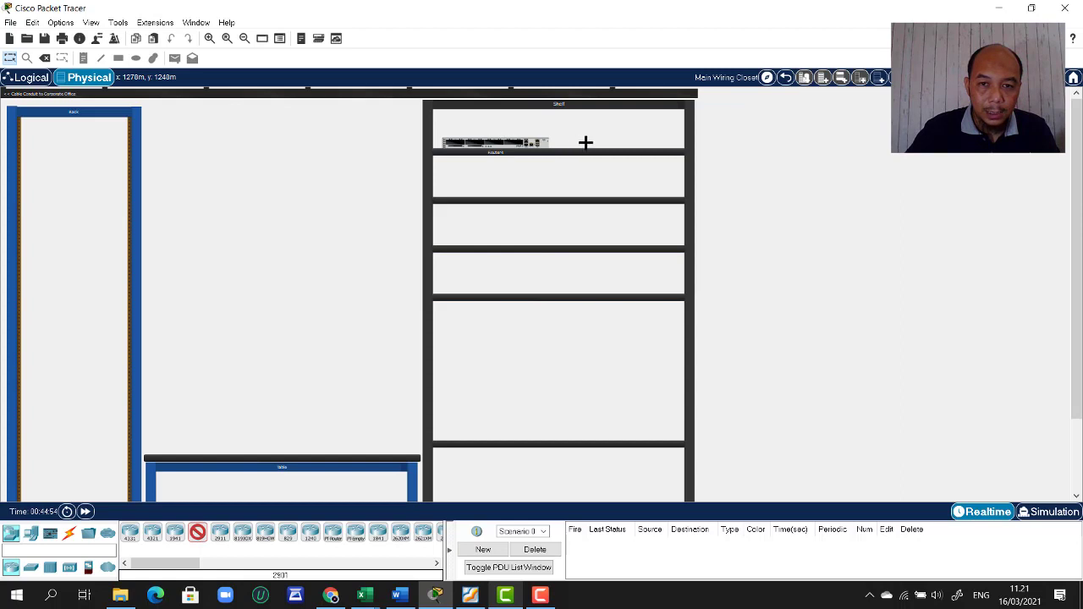
click(587, 140)
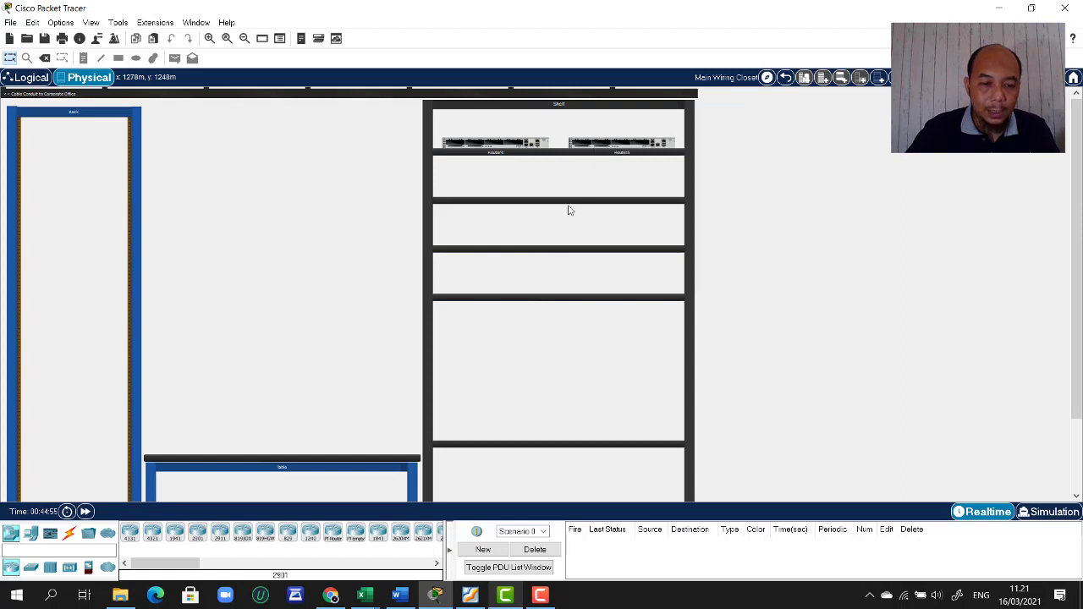
click(220, 531)
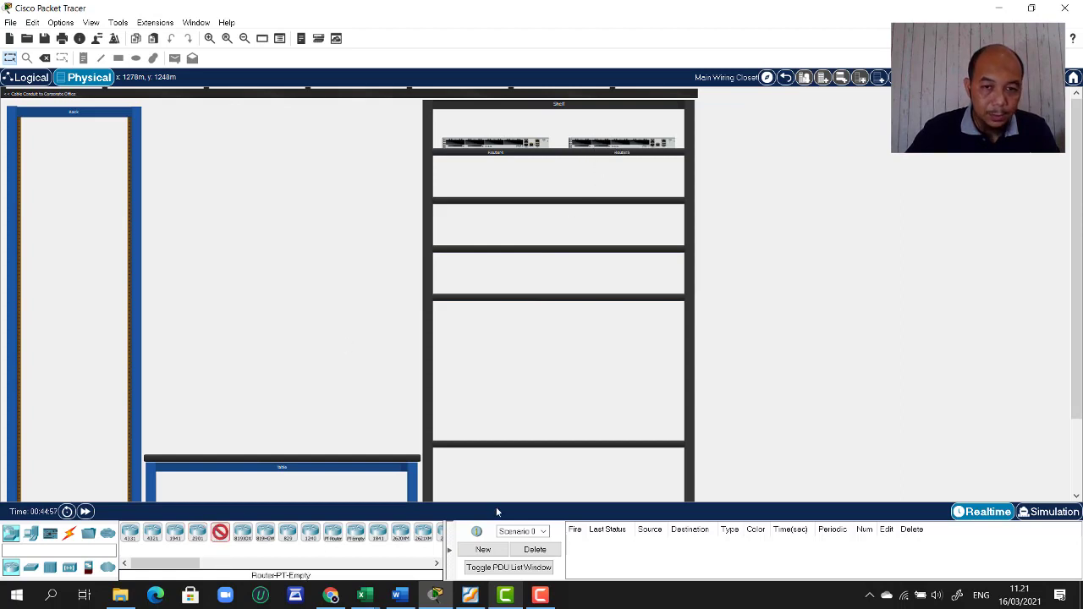
click(451, 184)
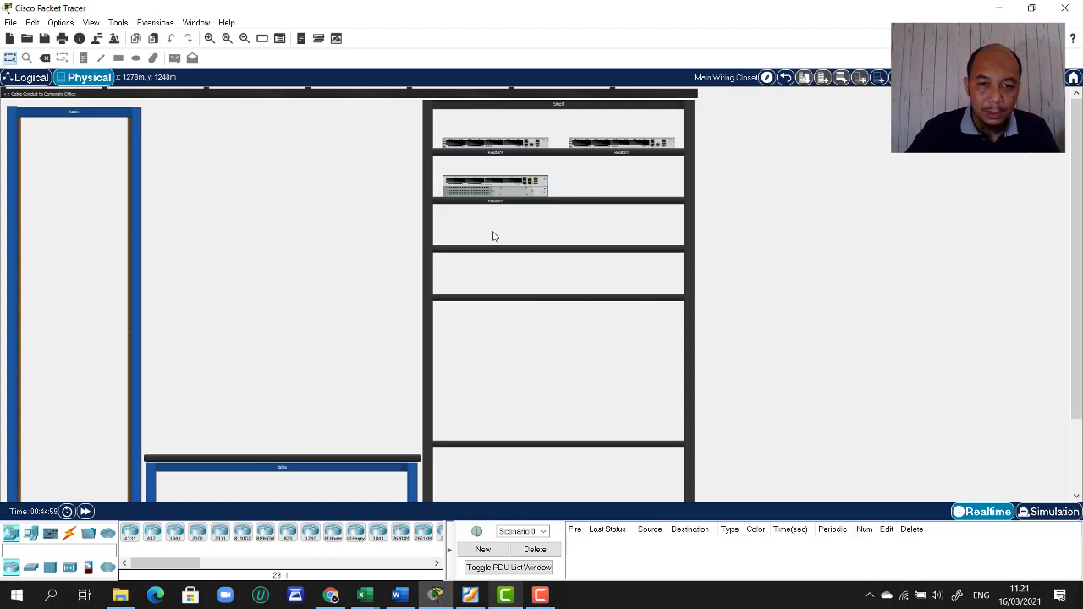
click(220, 531)
click(610, 184)
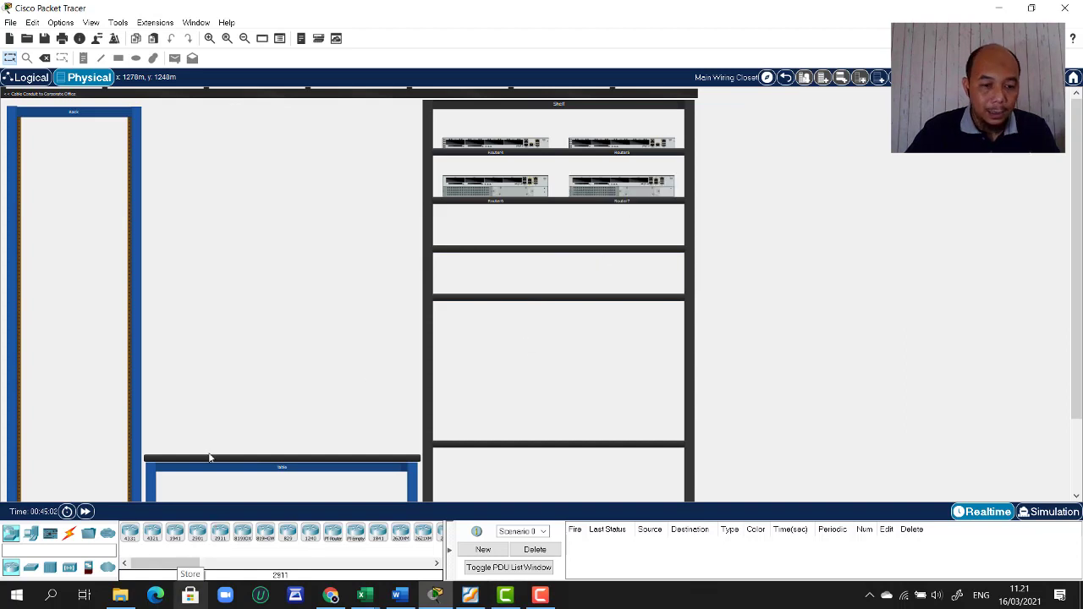
- Place two 2960 switches on the third shelf
click(30, 567)
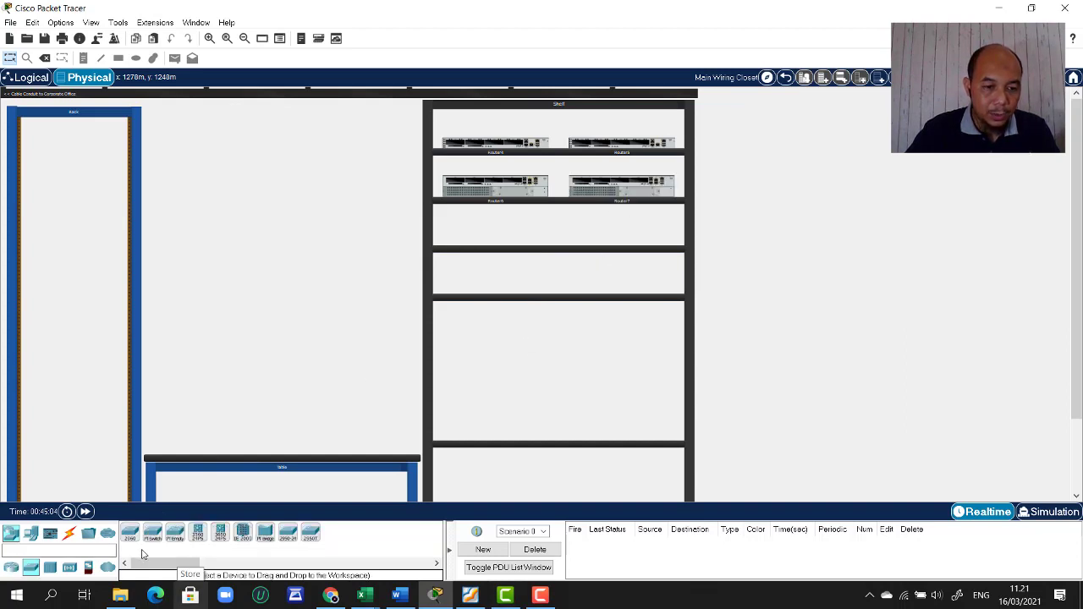
click(129, 532)
click(476, 240)
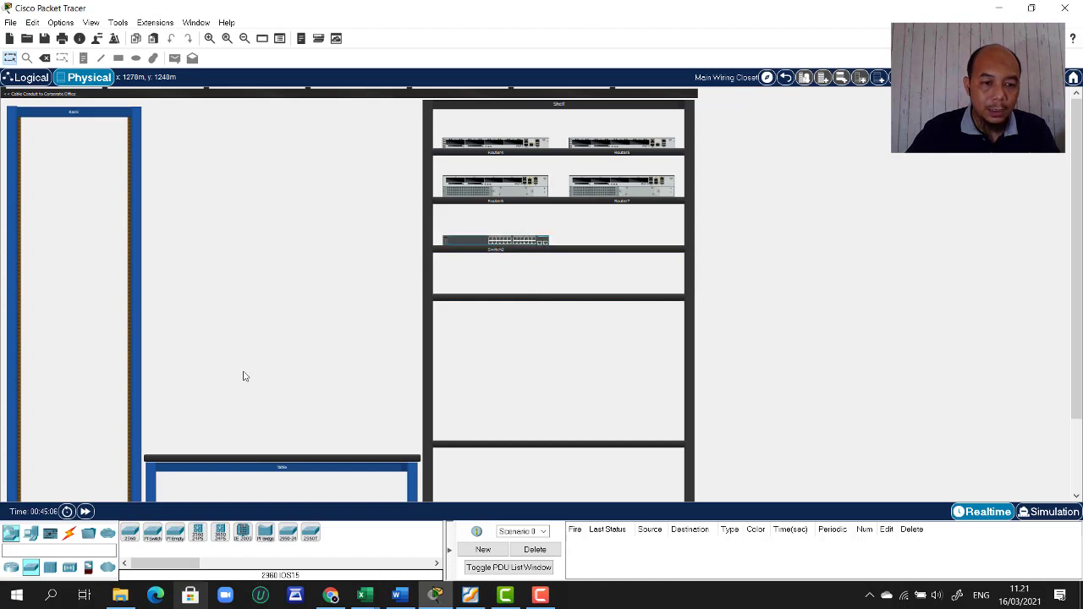
click(130, 532)
click(627, 240)
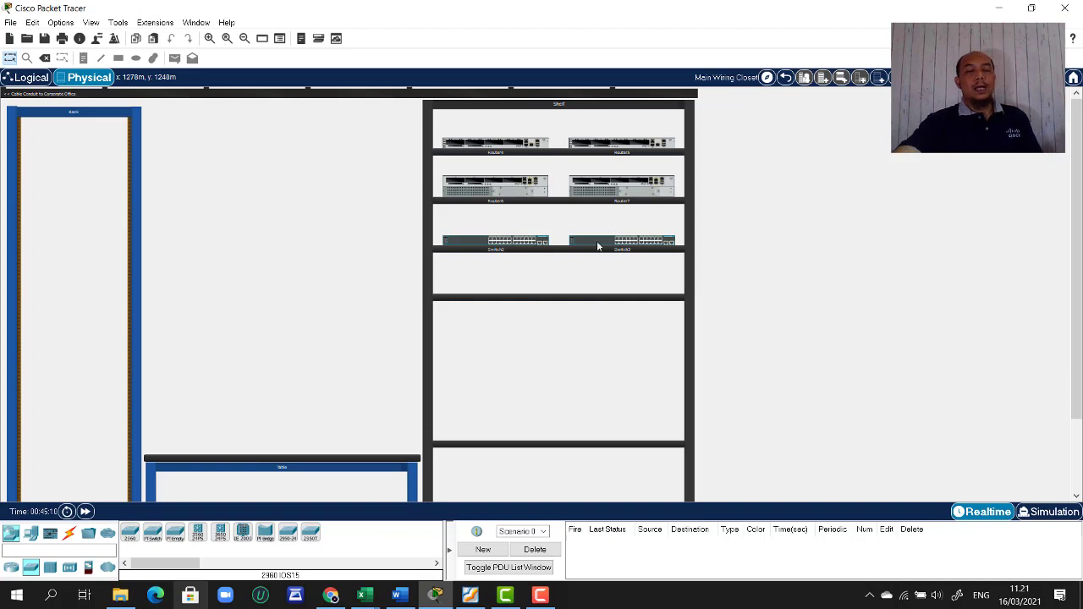
- Add a laptop to the table, then delete Laptop1
click(31, 534)
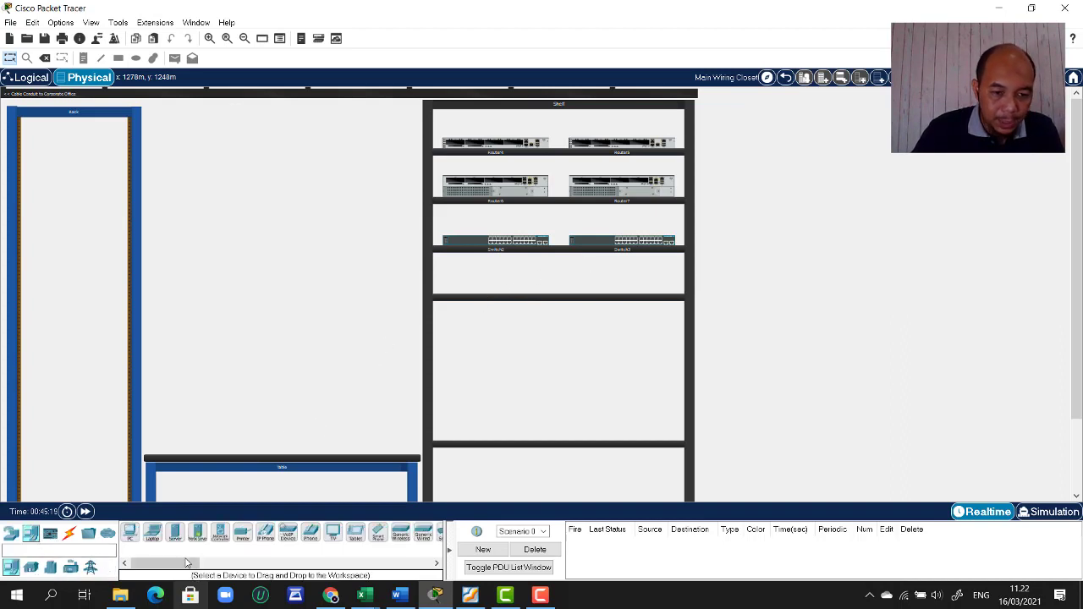
drag(161, 542, 471, 280)
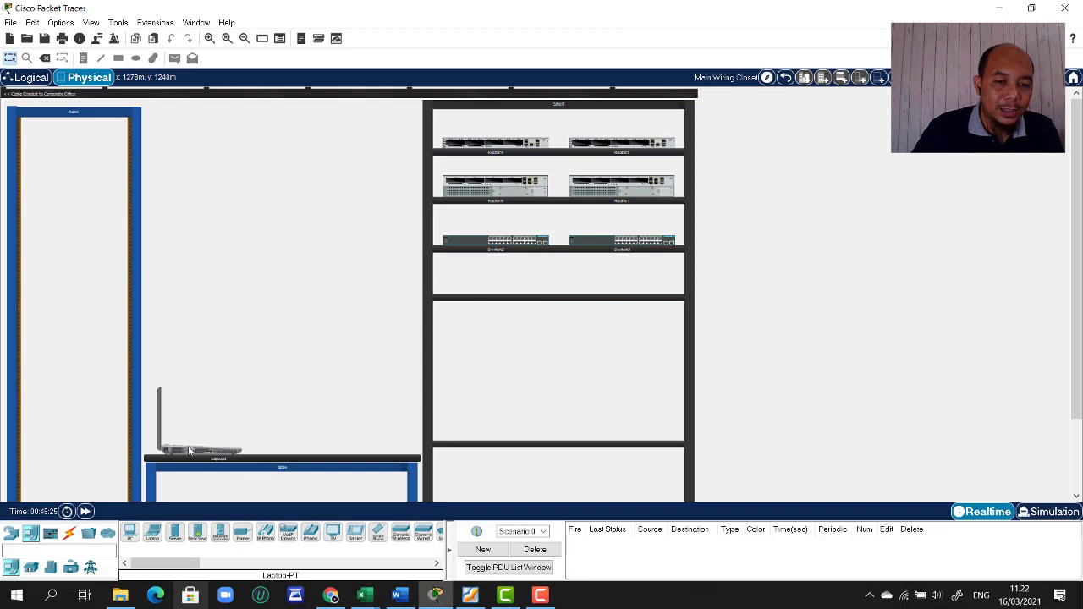
right_click(189, 451)
click(227, 468)
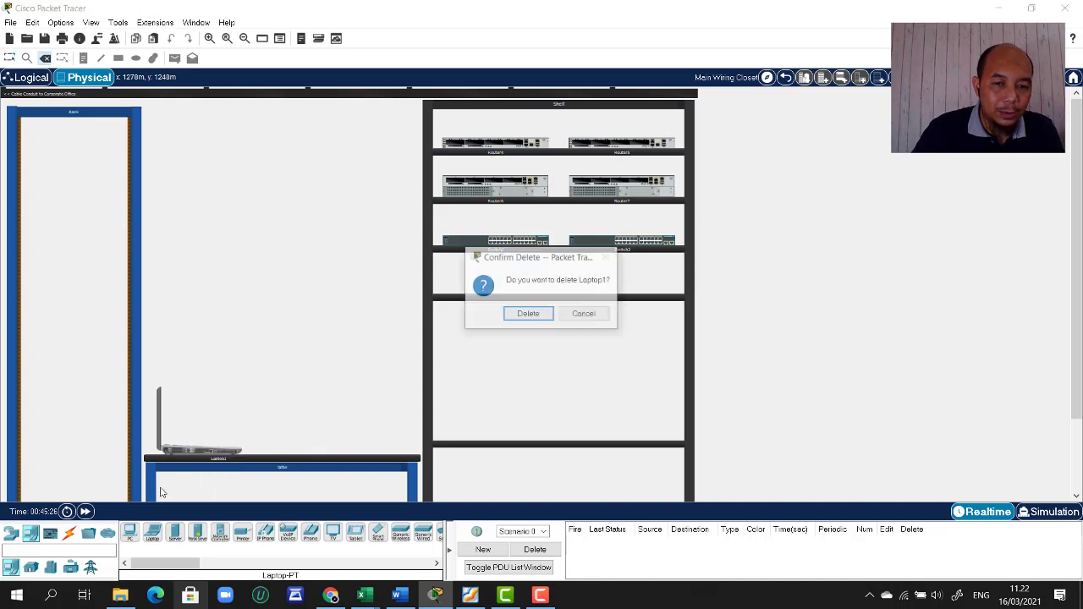
click(528, 314)
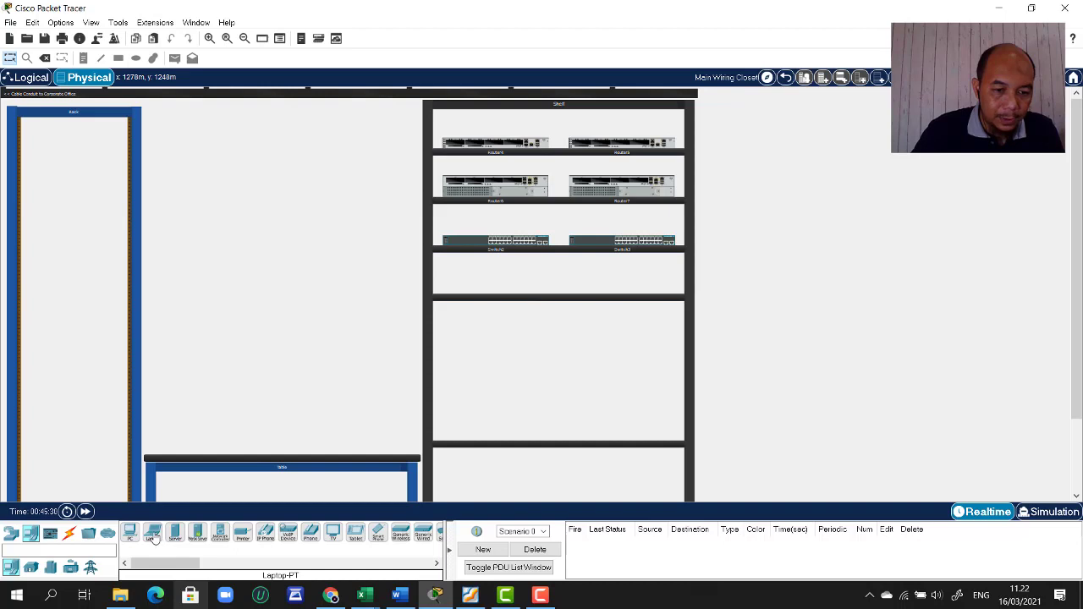
- Place a new laptop and a generic PC side by side on the shelf's lower compartment
click(153, 538)
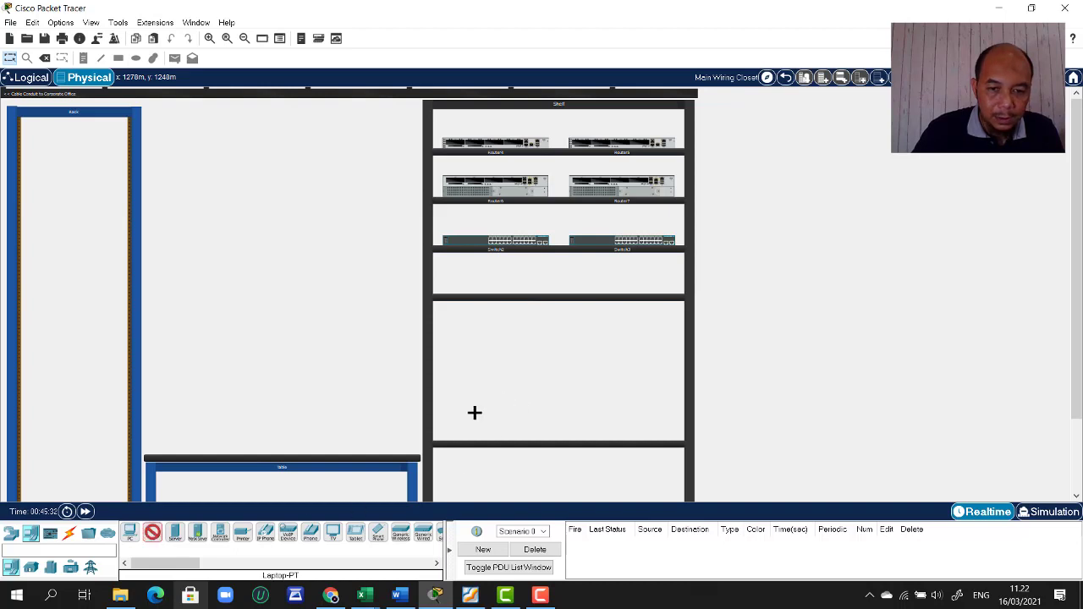
click(473, 413)
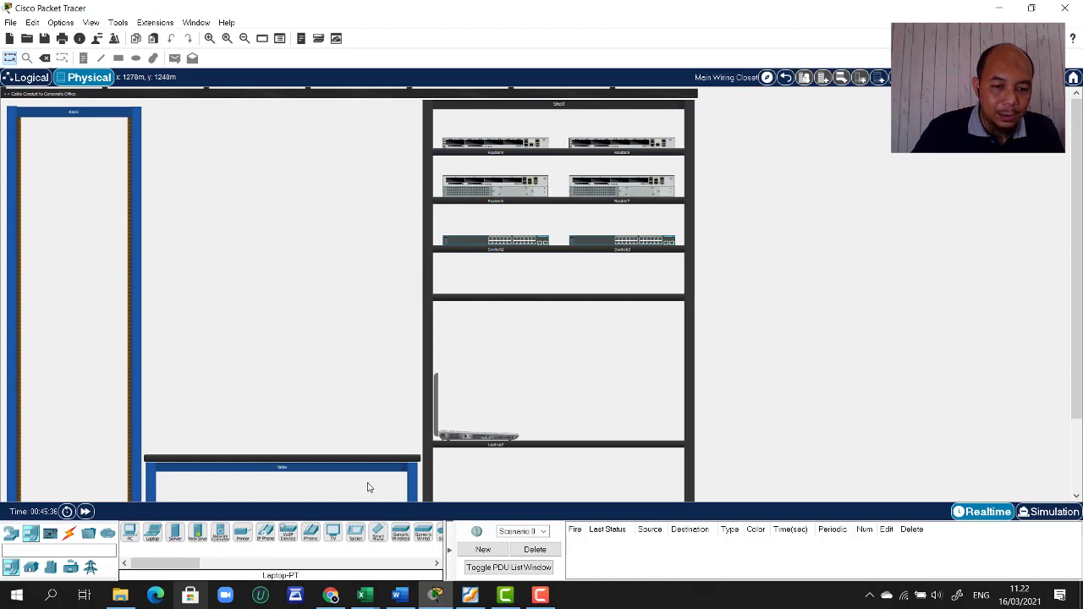
click(130, 533)
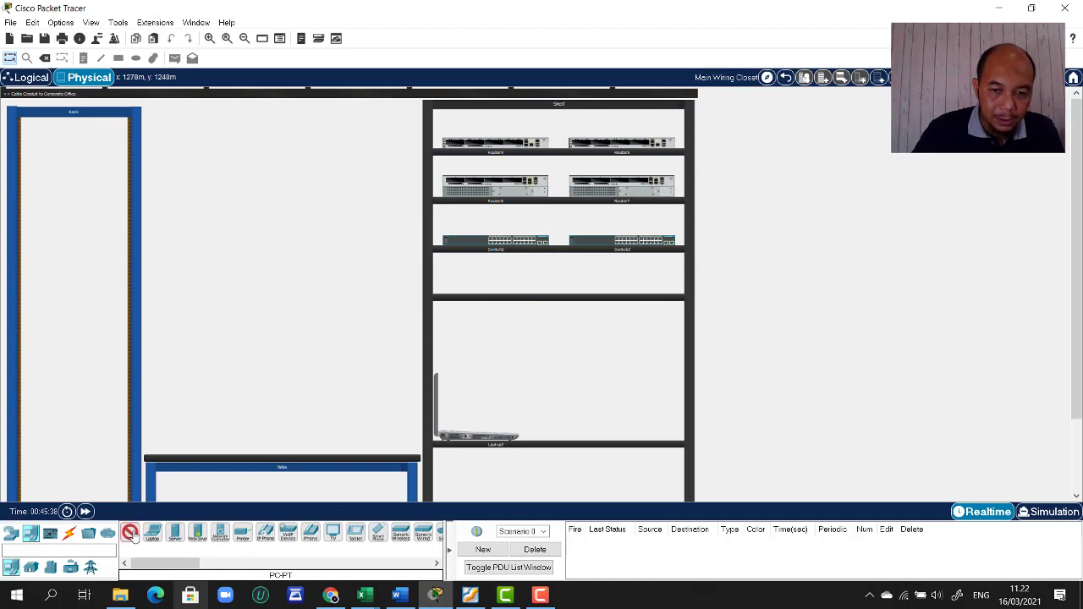
click(630, 410)
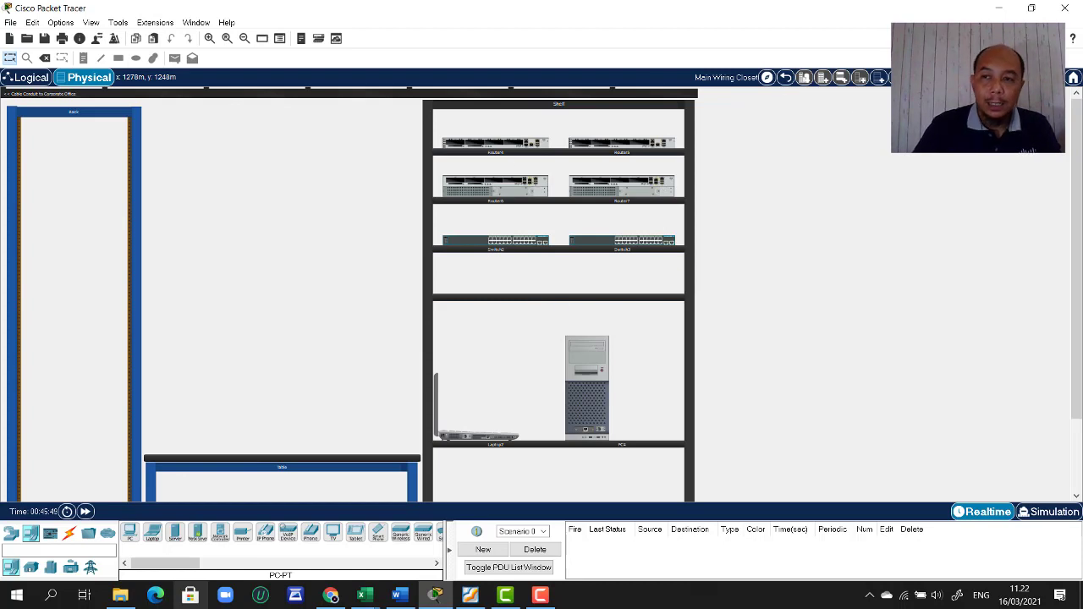
- On the cable pegboard, hang two console cables and a straight-through cable
click(898, 77)
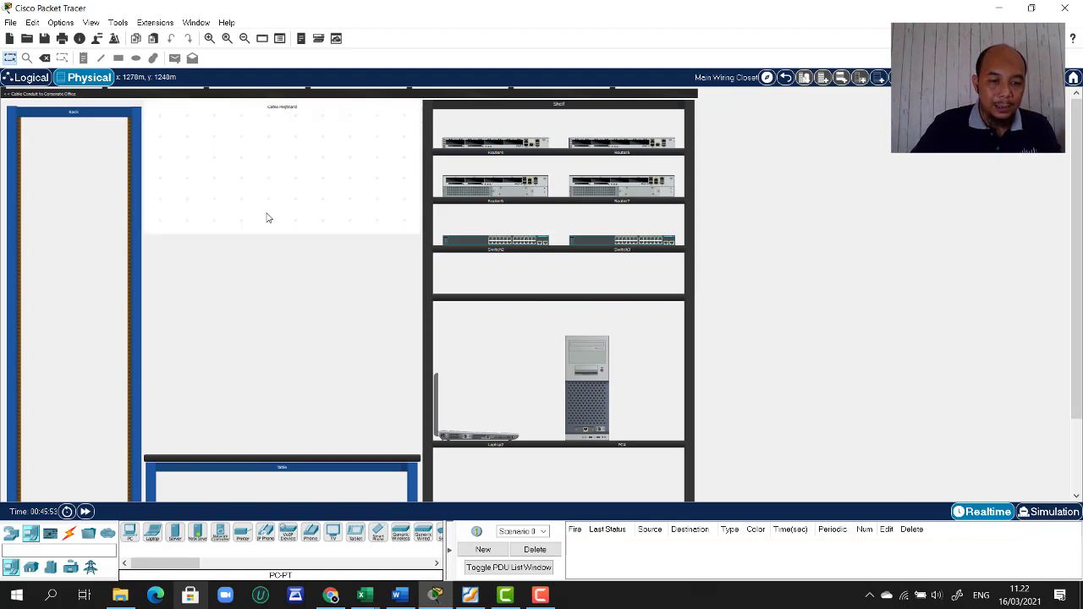
click(69, 533)
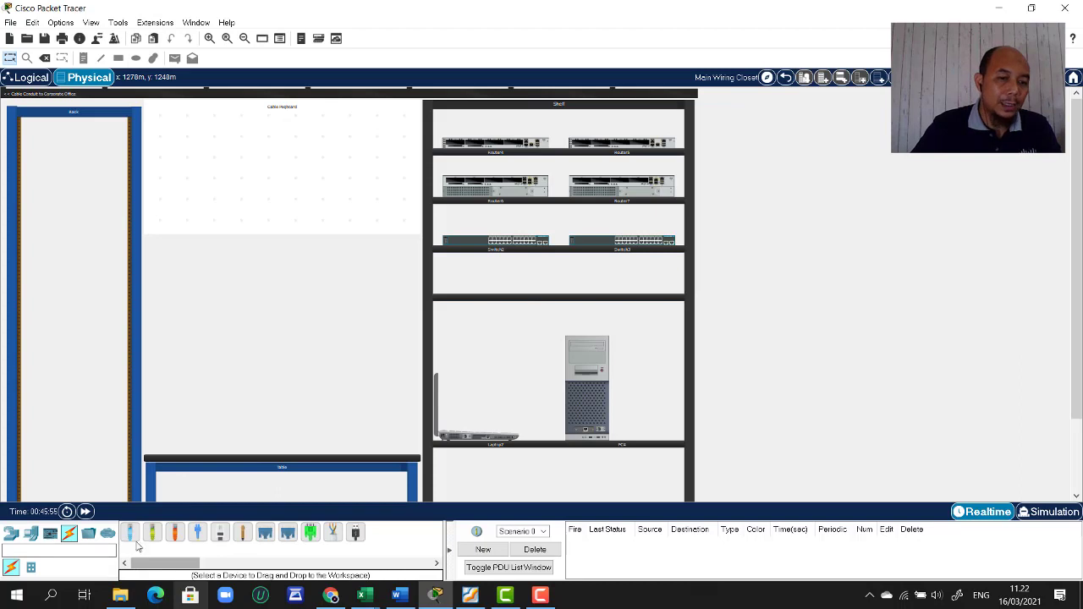
drag(135, 540, 161, 142)
drag(139, 540, 190, 144)
drag(152, 533, 215, 152)
click(213, 153)
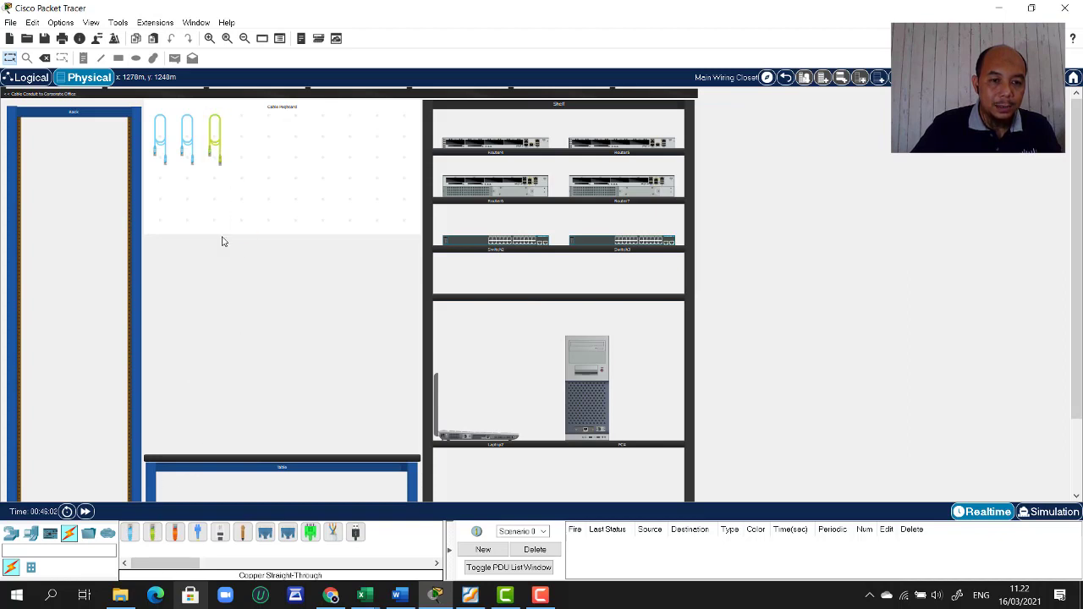
- Hang a second straight-through, a cross-over, a serial and a USB cable on the pegboard
click(154, 537)
click(243, 127)
click(176, 532)
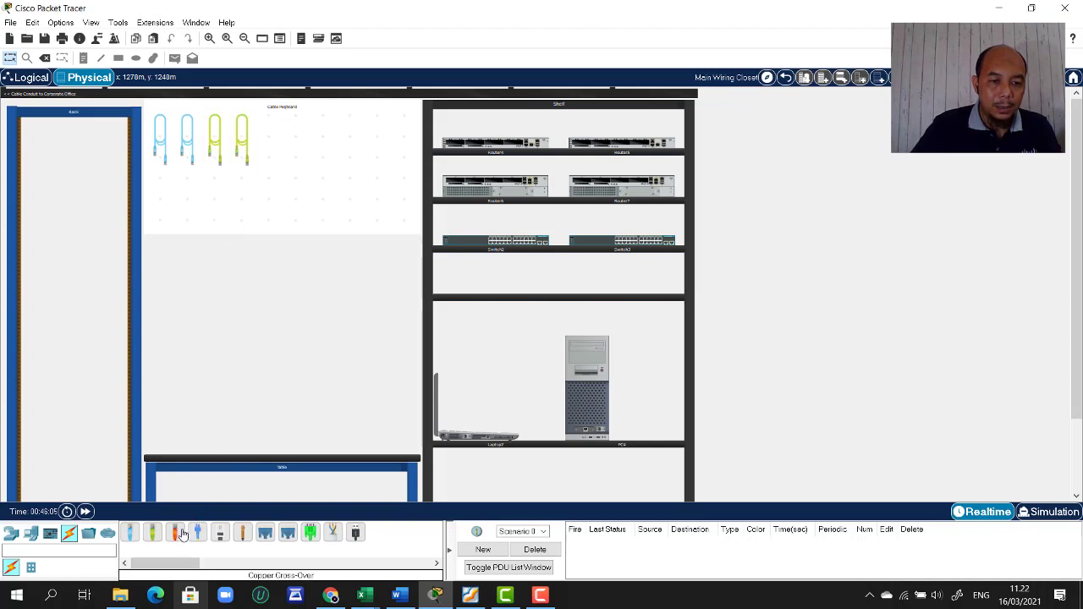
click(269, 142)
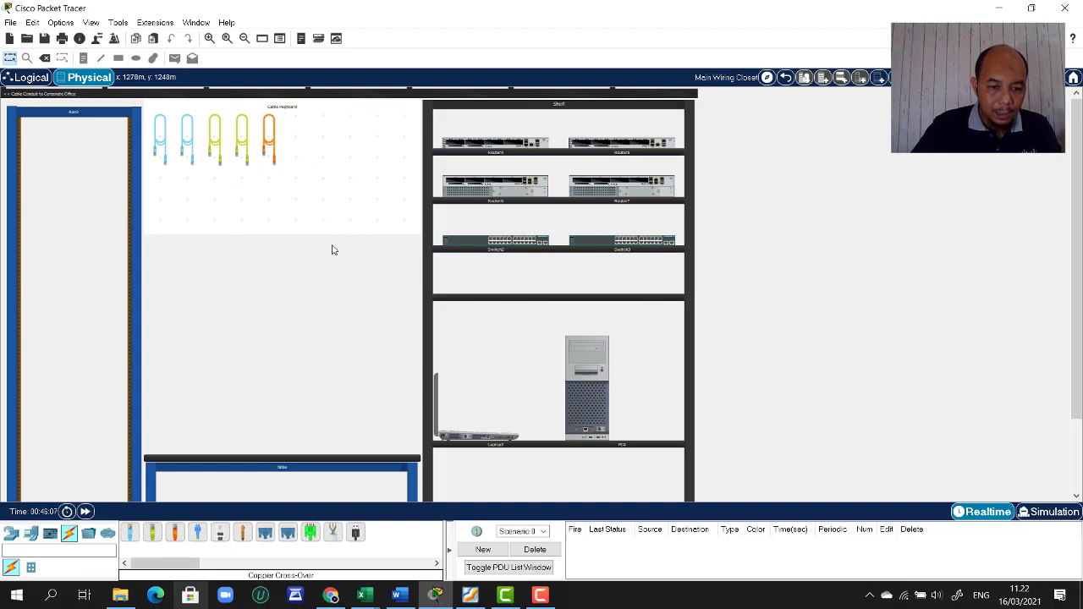
click(265, 535)
click(301, 145)
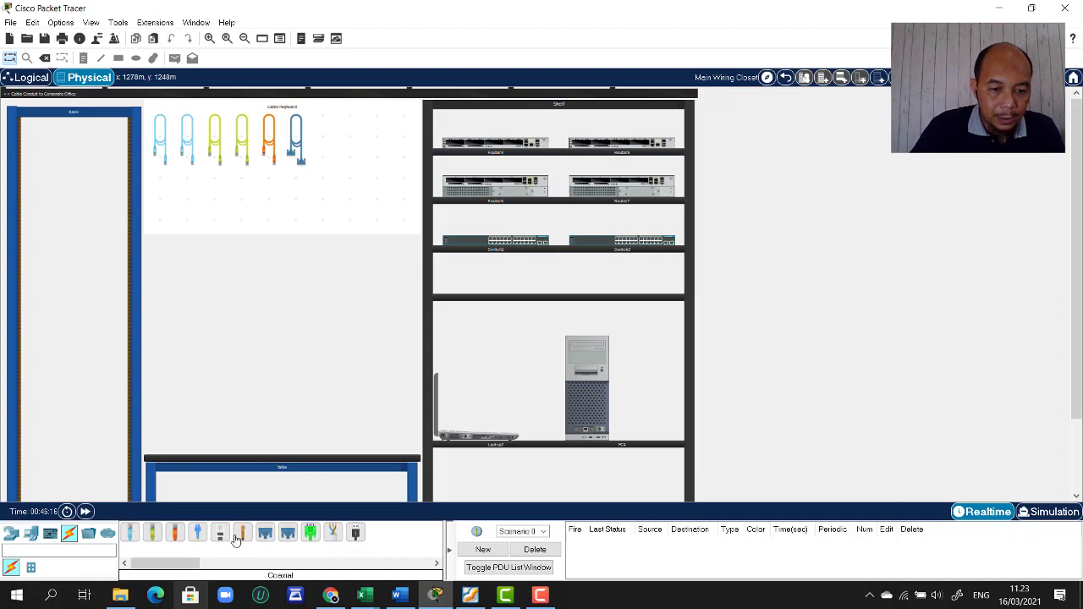
click(356, 533)
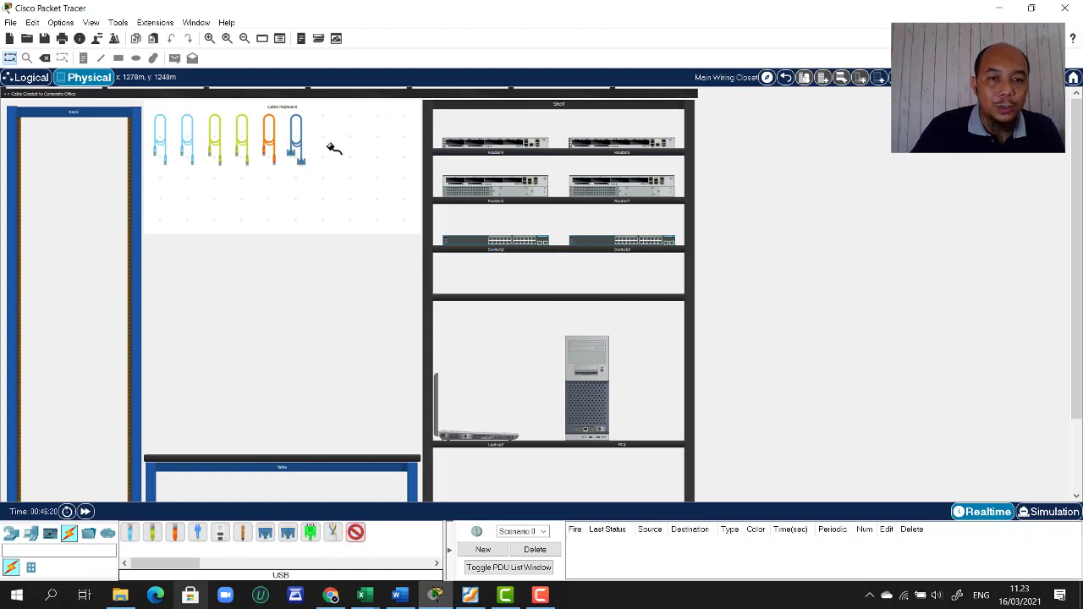
click(329, 149)
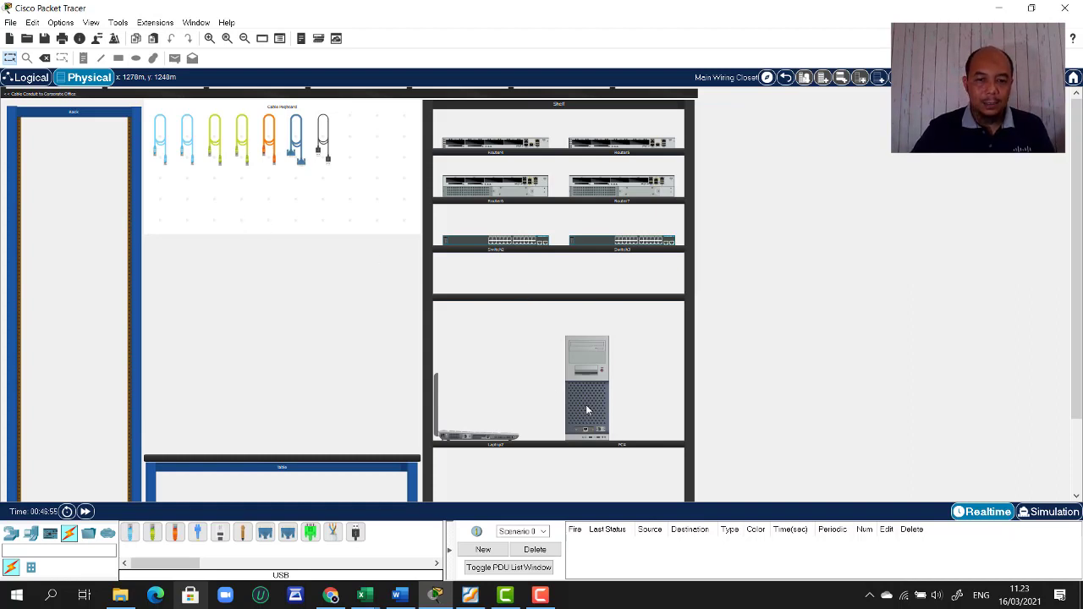
- Move the PC tower and laptop onto the table, and Switch2 from the shelf into the rack
drag(586, 410, 211, 417)
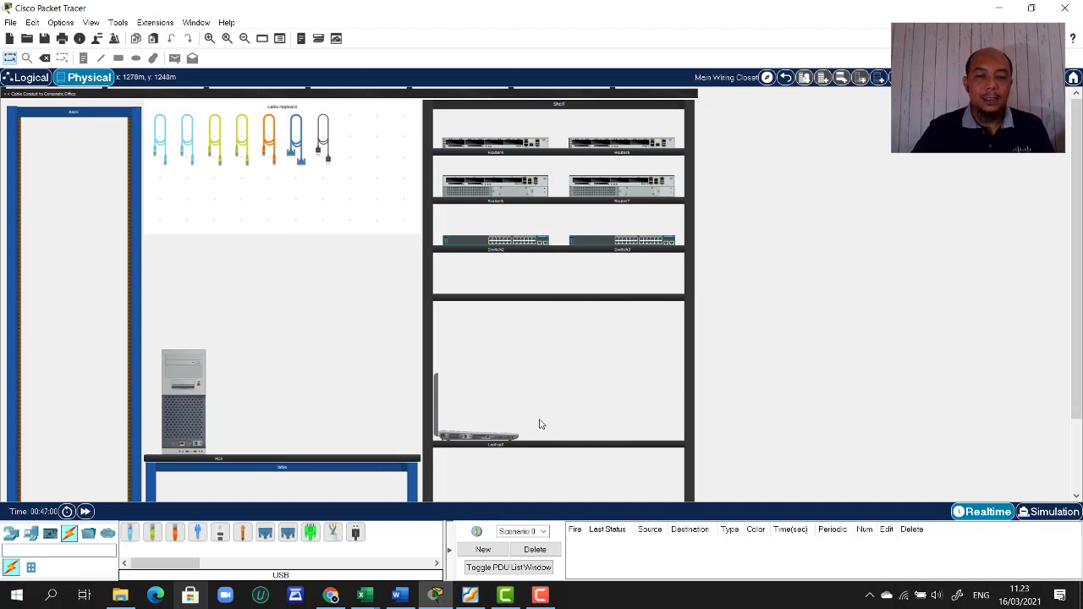
mouse_move(479, 440)
mouse_down()
mouse_move(495, 423)
mouse_move(461, 423)
mouse_move(495, 436)
mouse_up()
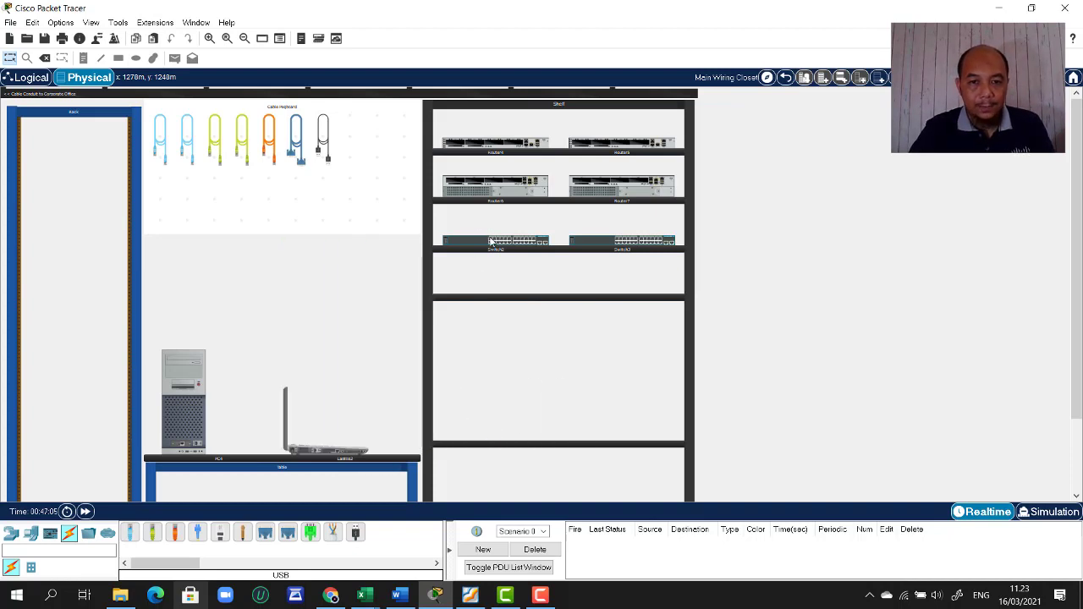
drag(490, 242, 70, 286)
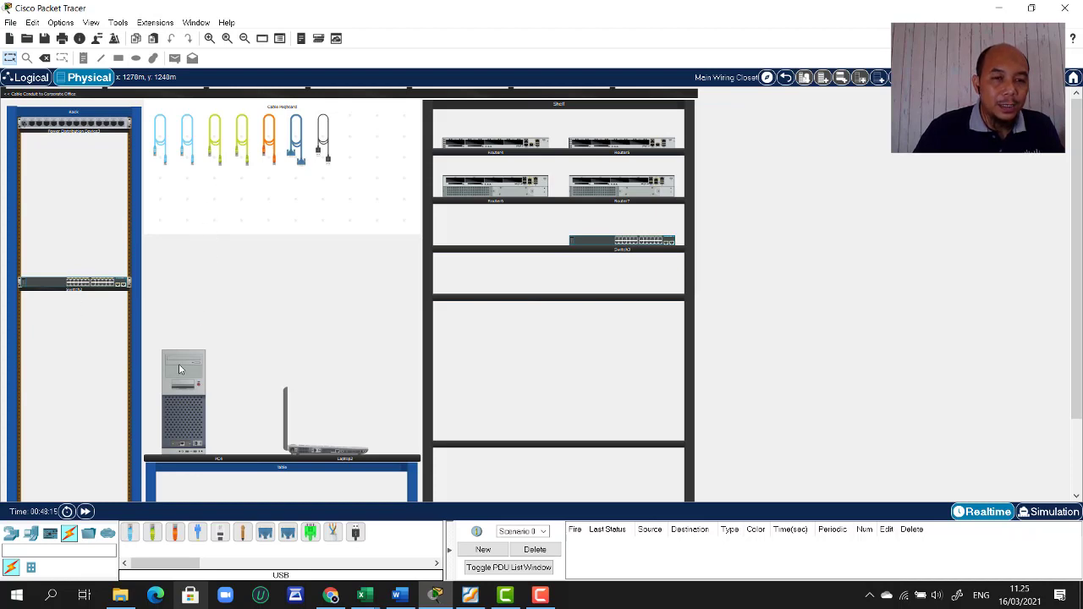
- Connect Switch2's FastEthernet0/2 to the PC's FastEthernet0 with the straight-through cable
click(213, 145)
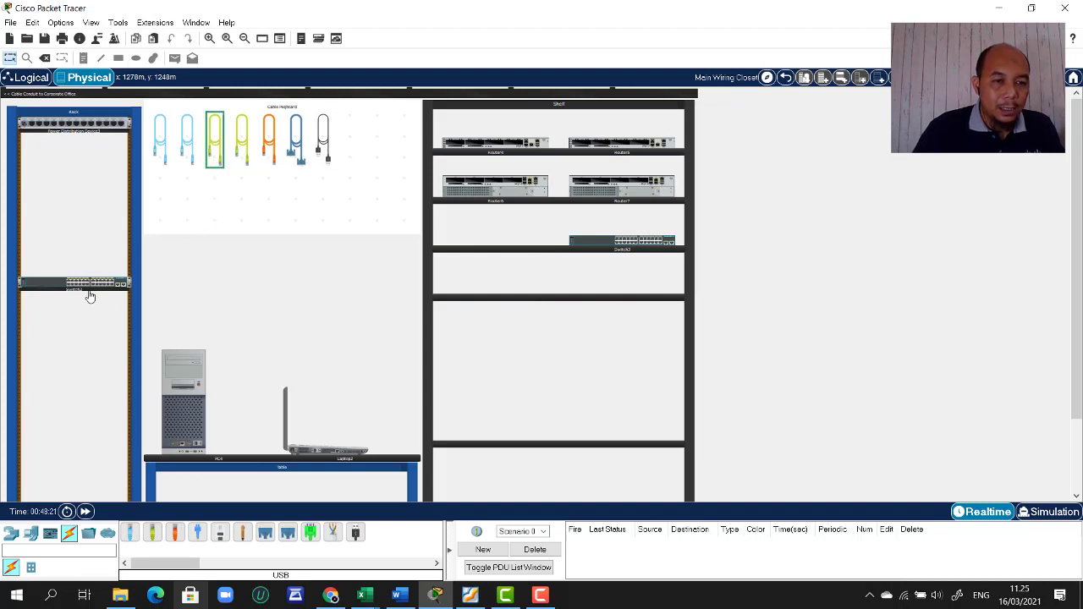
click(215, 147)
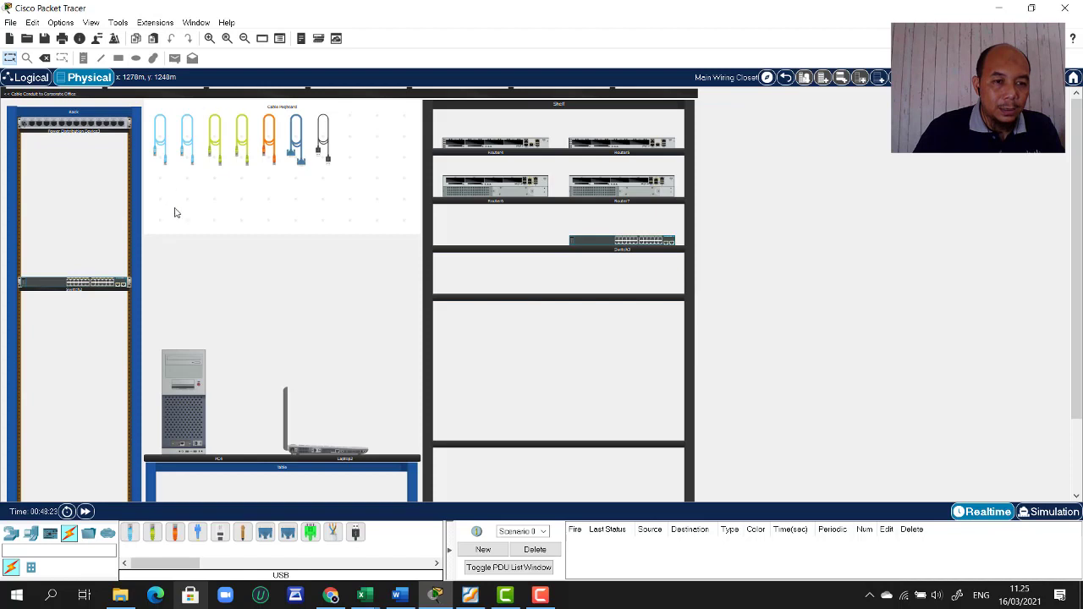
click(215, 163)
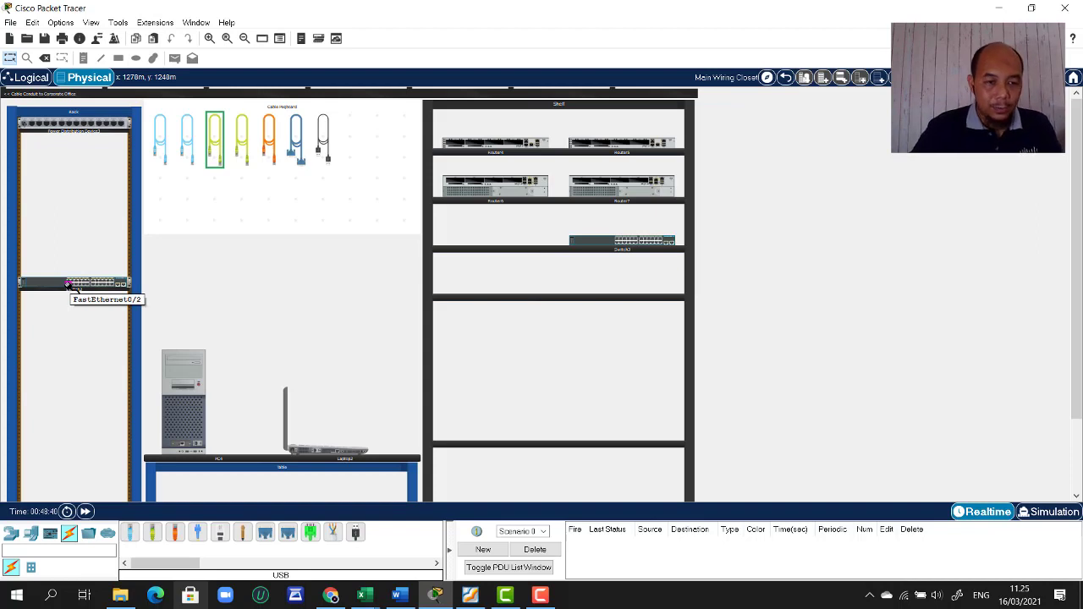
click(67, 286)
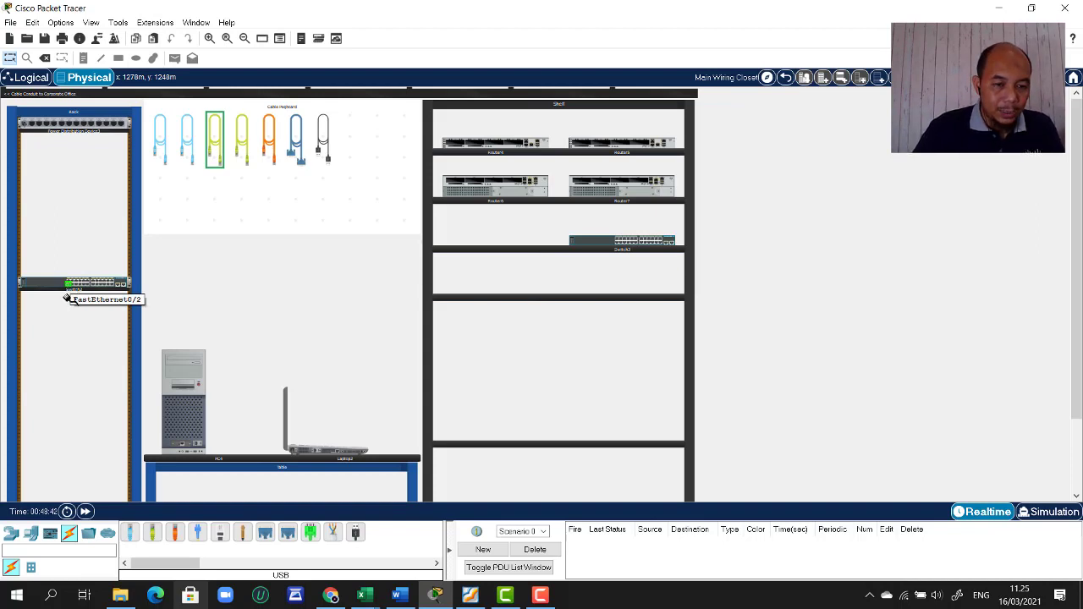
click(181, 443)
click(184, 424)
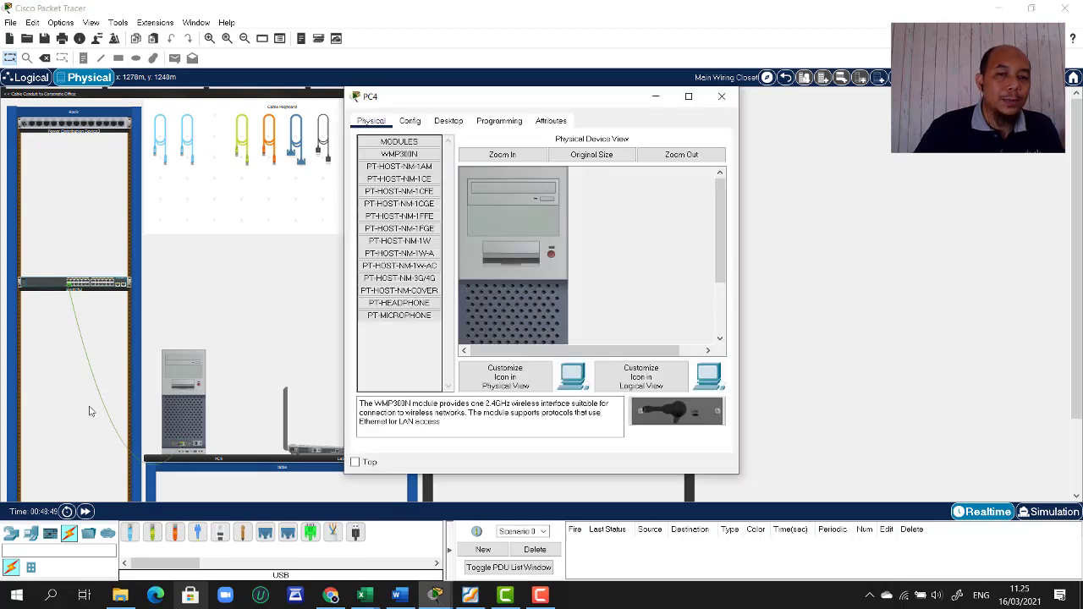
click(721, 96)
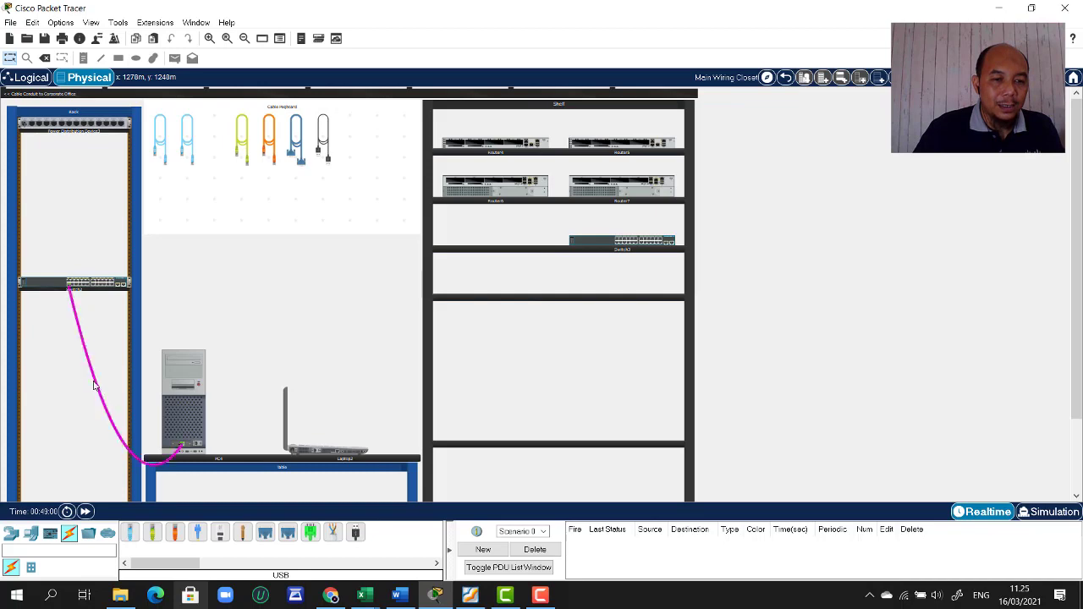
mouse_move(73, 290)
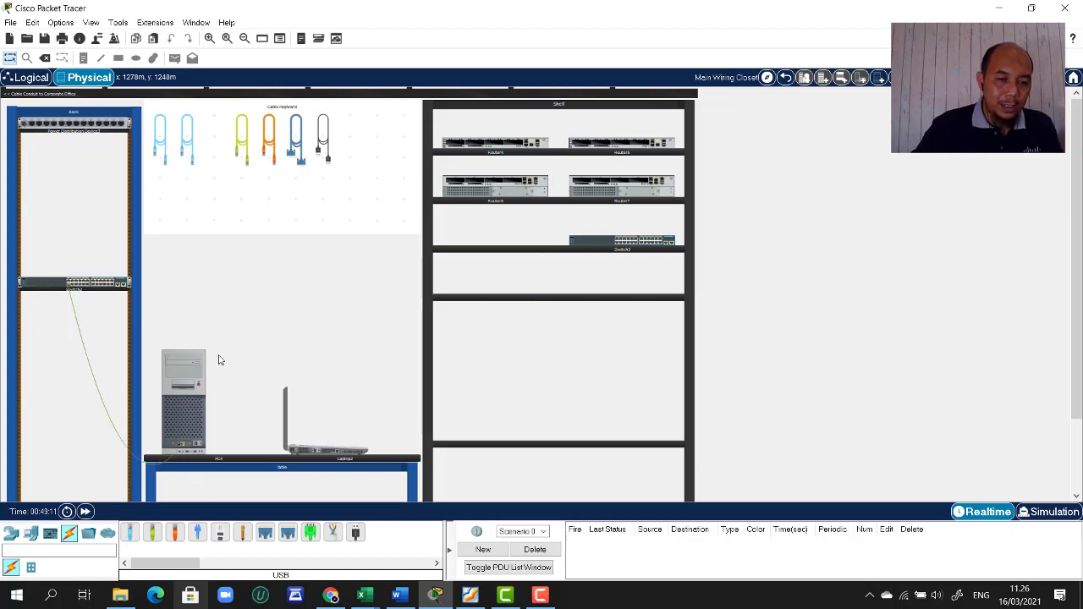
click(470, 596)
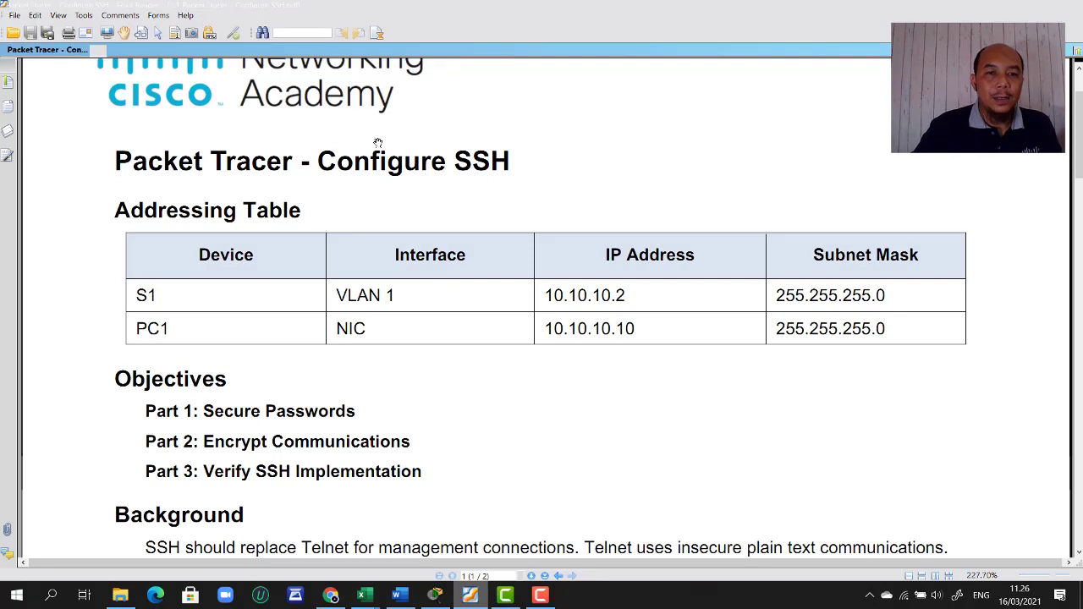
scroll(378, 143, up, 1)
scroll(462, 338, down, 1)
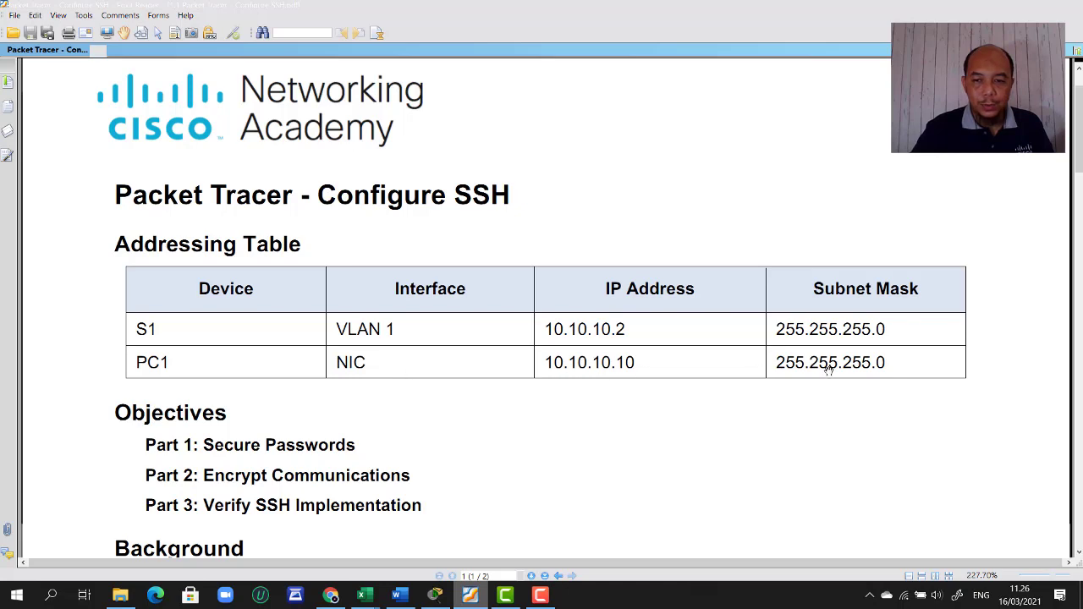
click(485, 601)
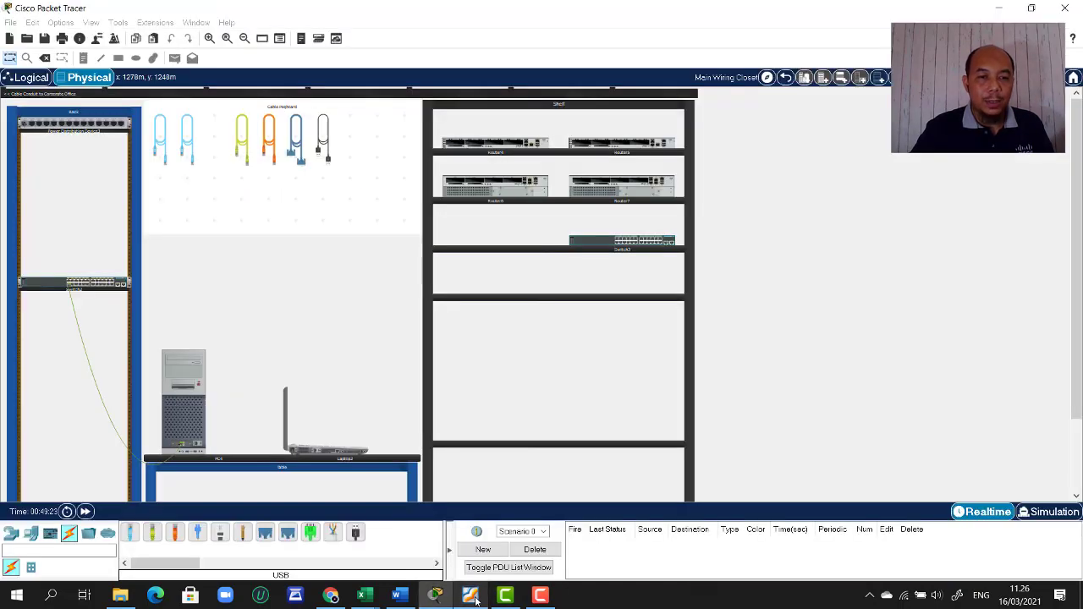
- In PC4's IP Configuration, set the subnet mask to 255.255.255.0, then close PC4's window
click(195, 393)
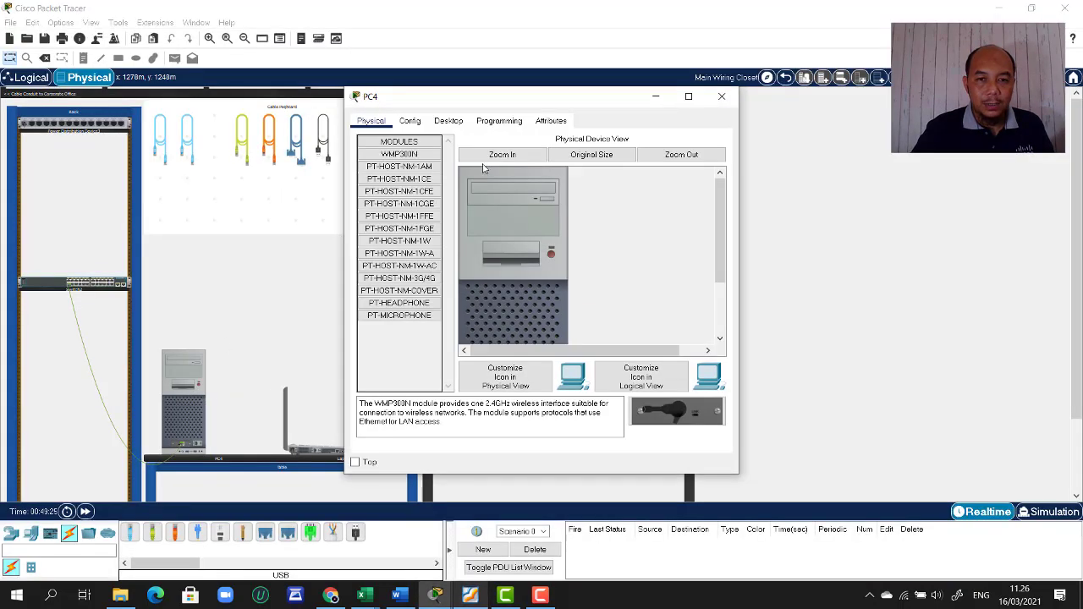
click(457, 125)
click(386, 197)
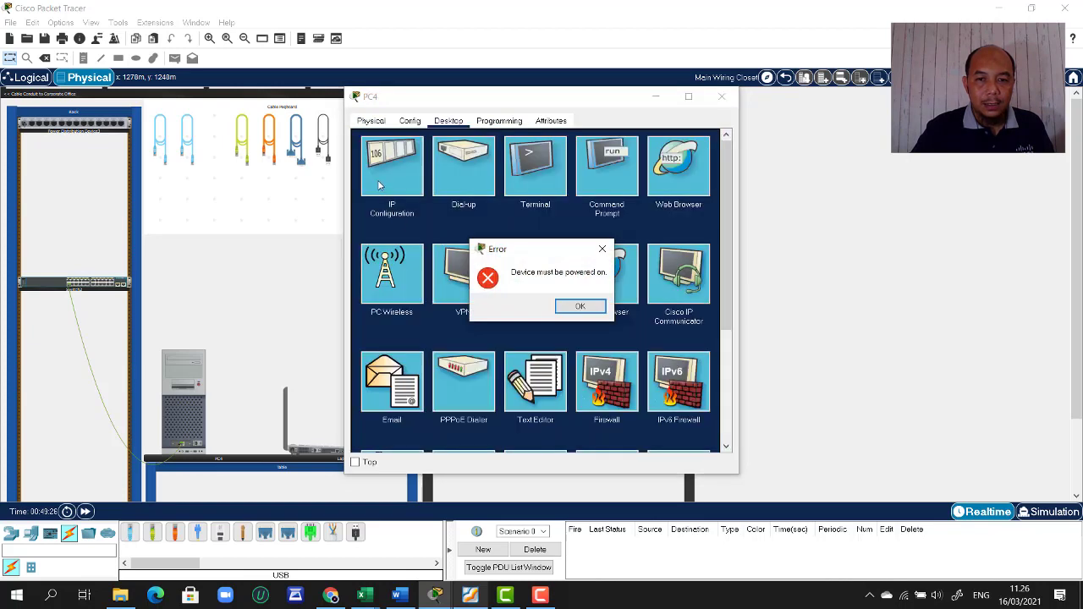
click(580, 306)
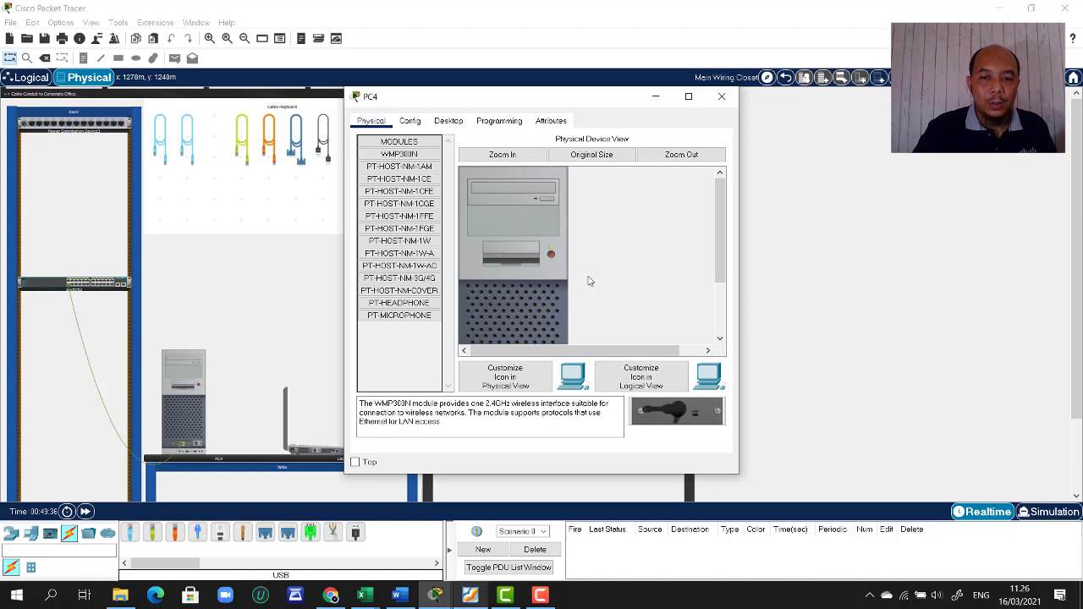
click(447, 121)
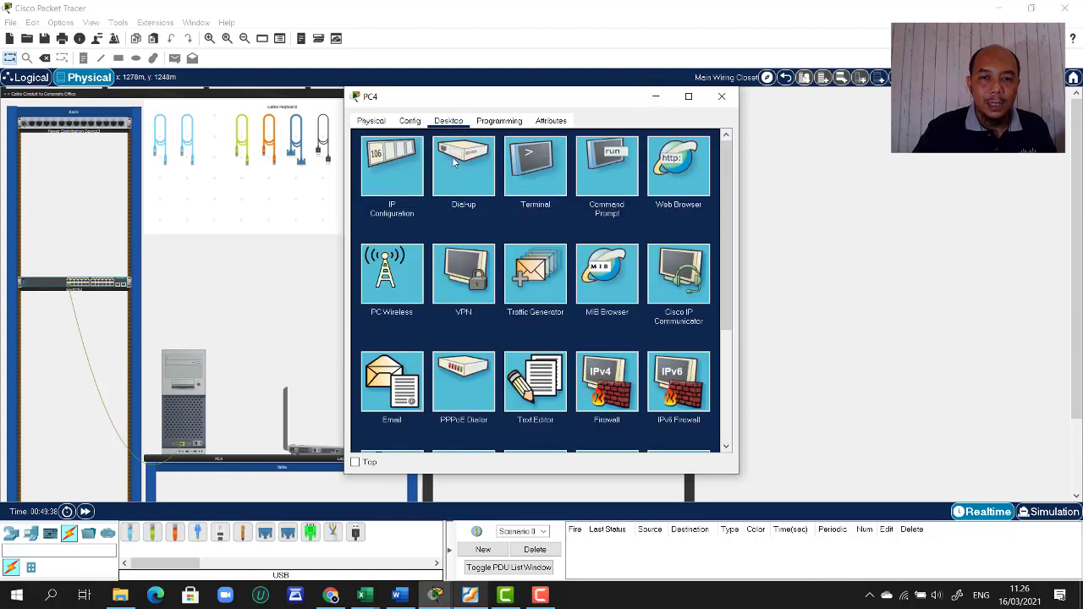
click(386, 178)
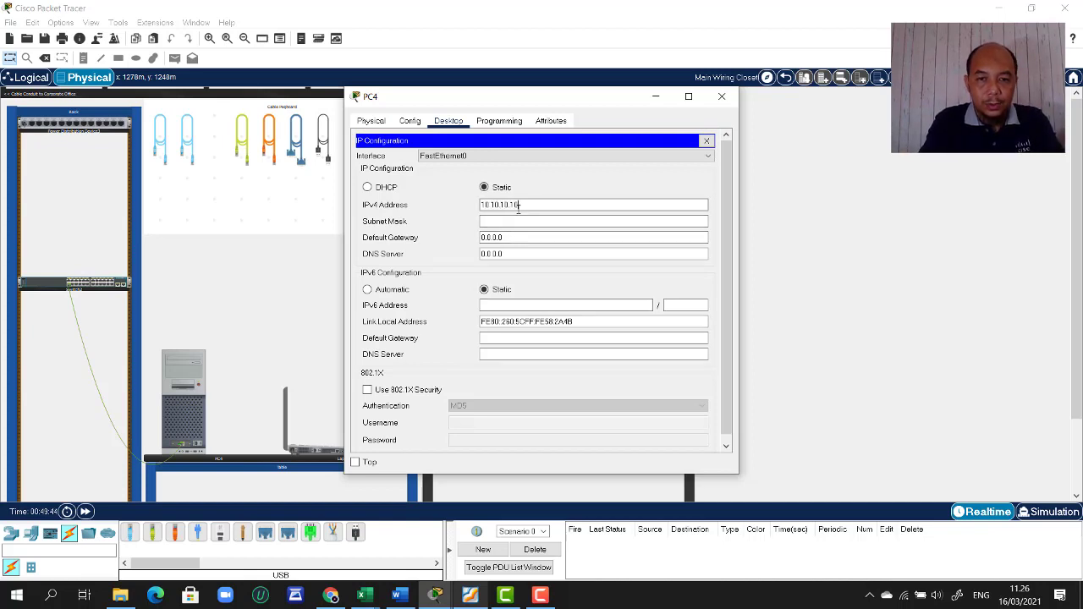
key(Tab)
text(1)
text(55)
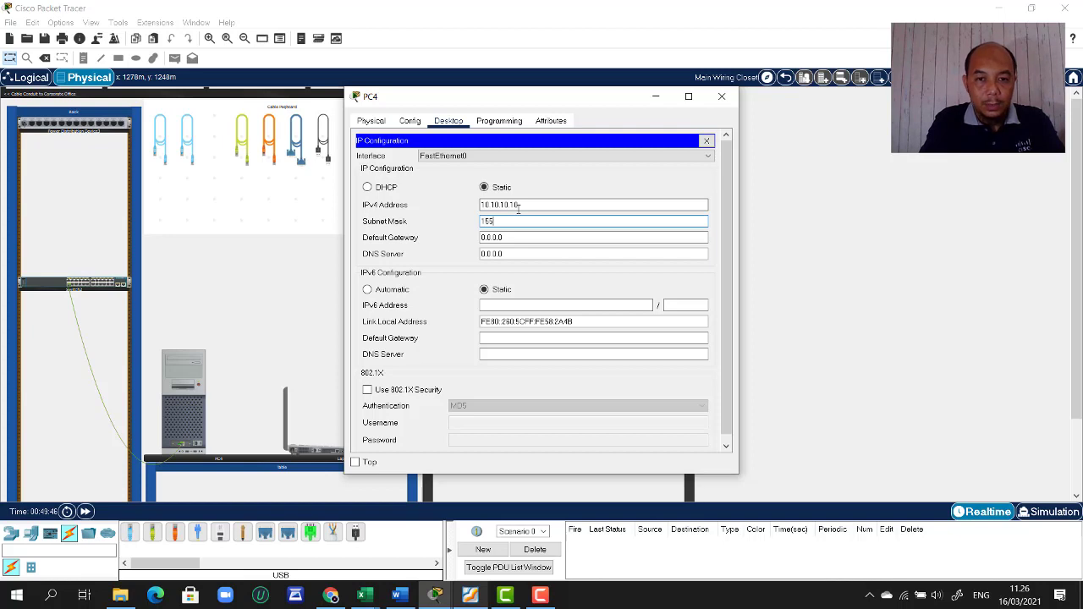
text(.)
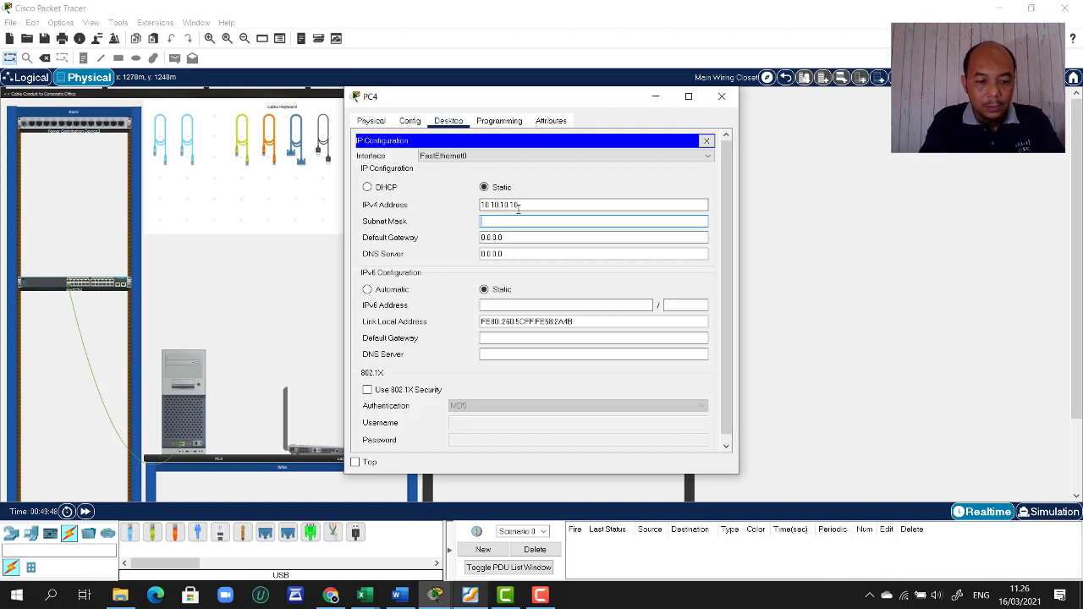
text(.255.255.0)
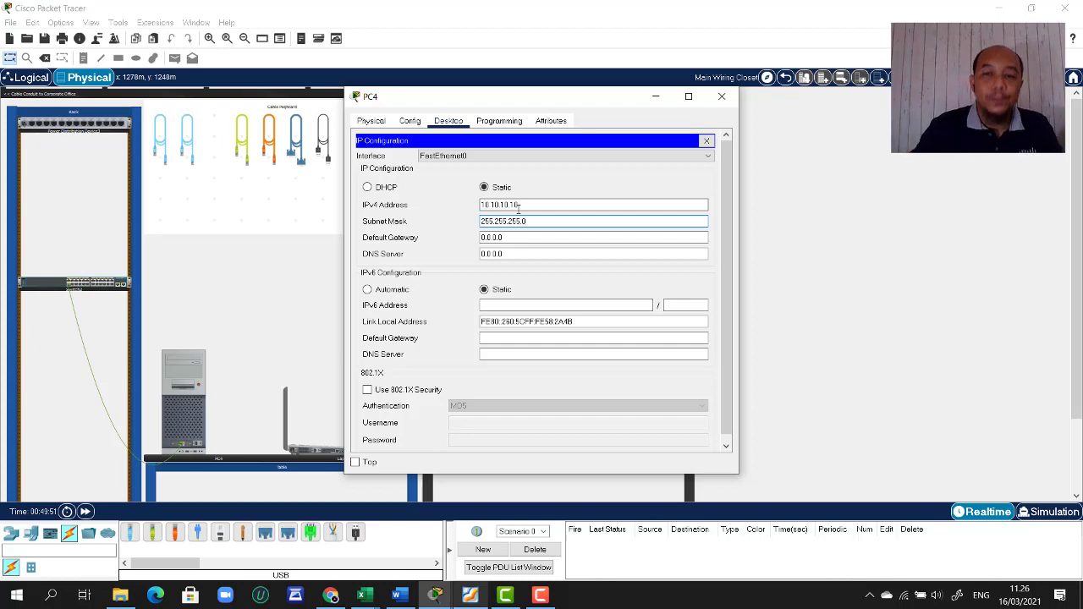
click(707, 140)
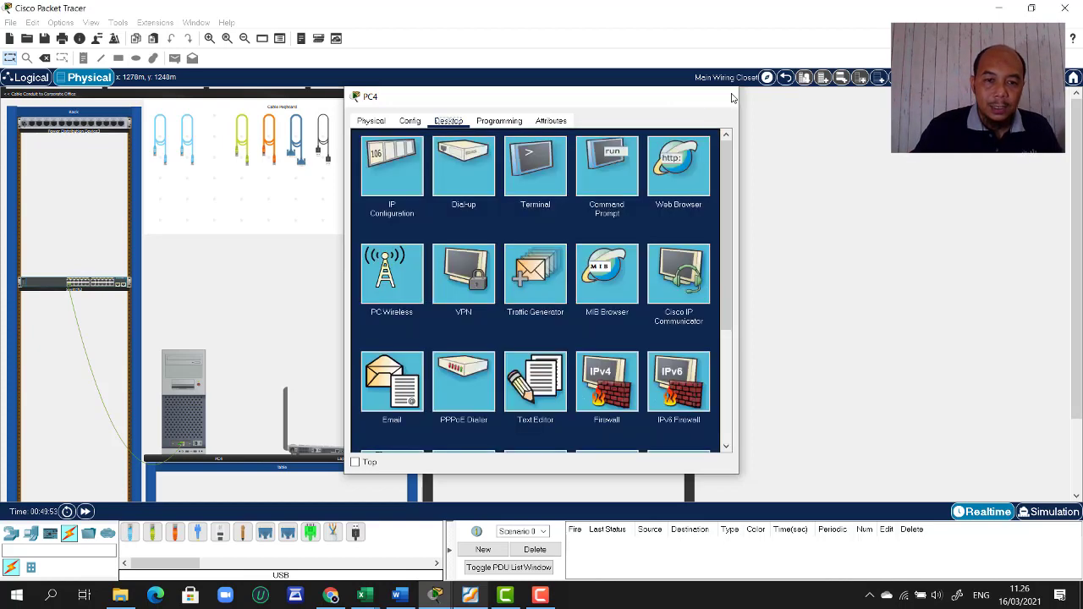
click(722, 96)
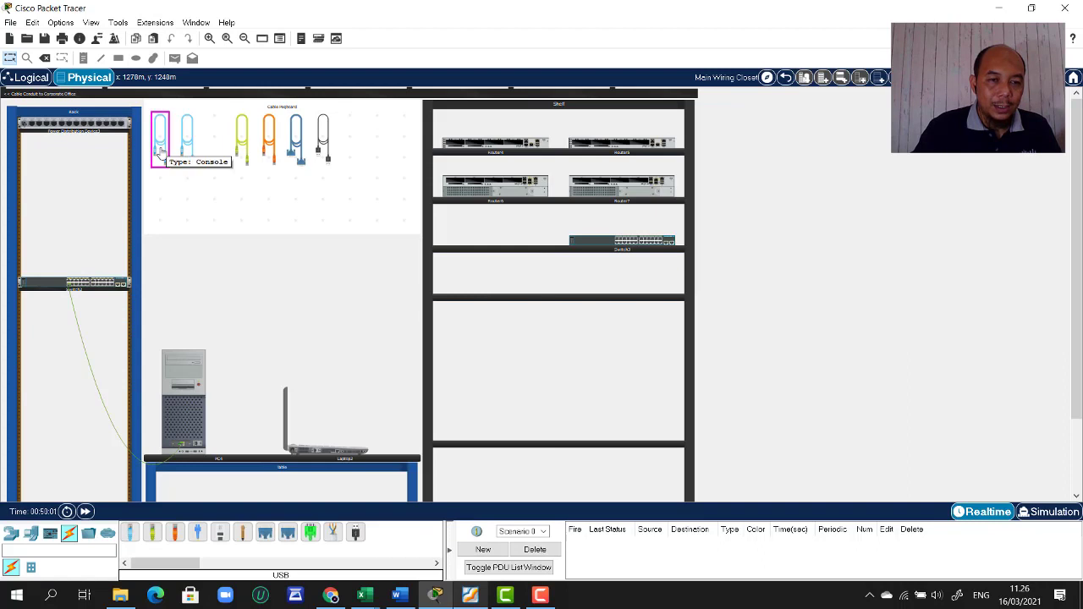
- Run a console cable from Switch2's rear Console port to the laptop's RS 232 port
click(160, 151)
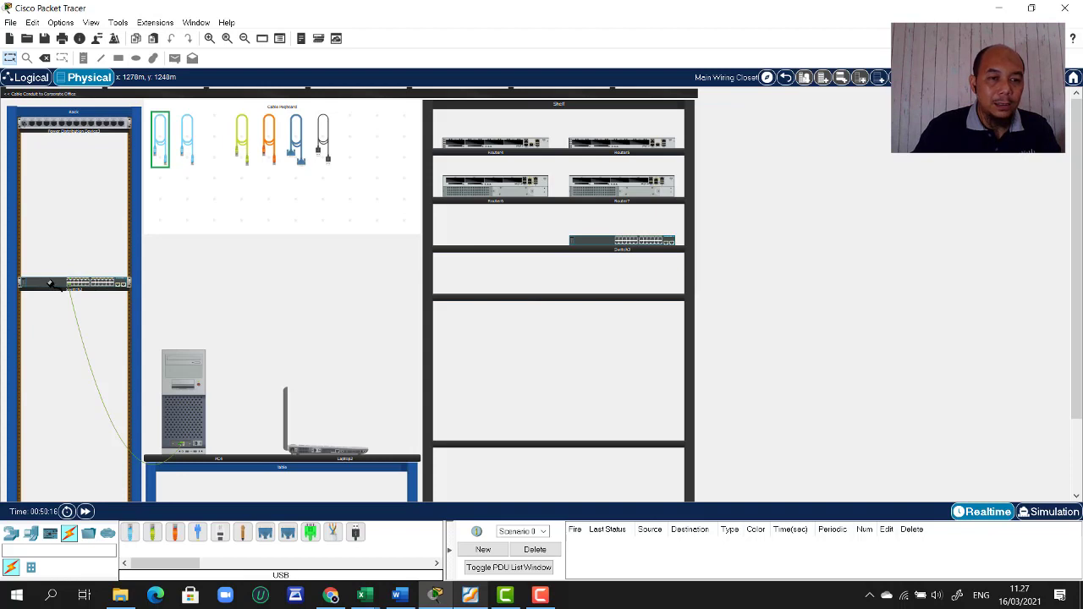
right_click(51, 285)
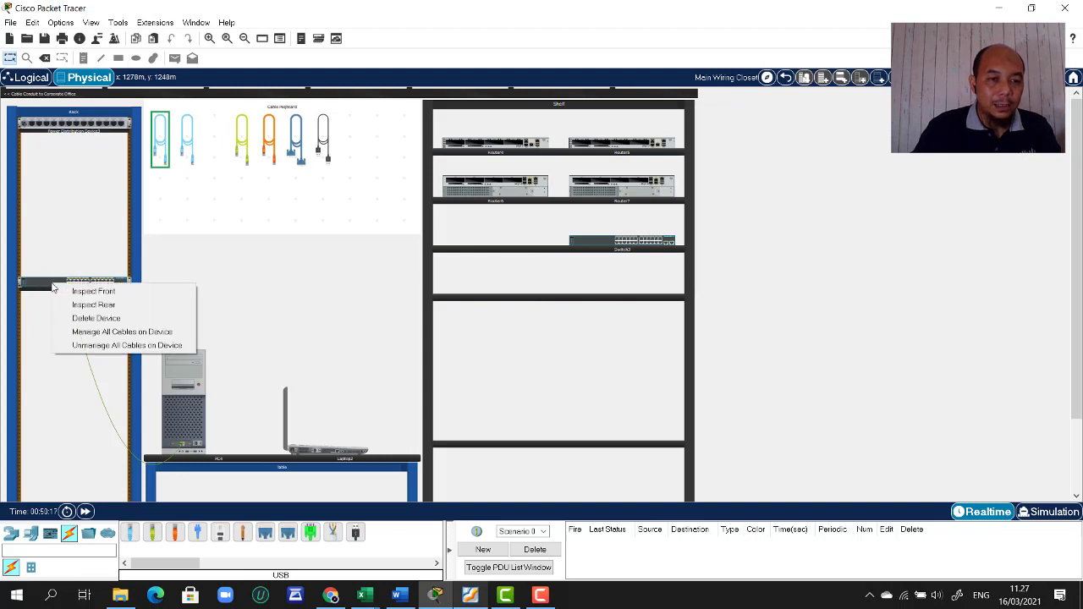
click(98, 306)
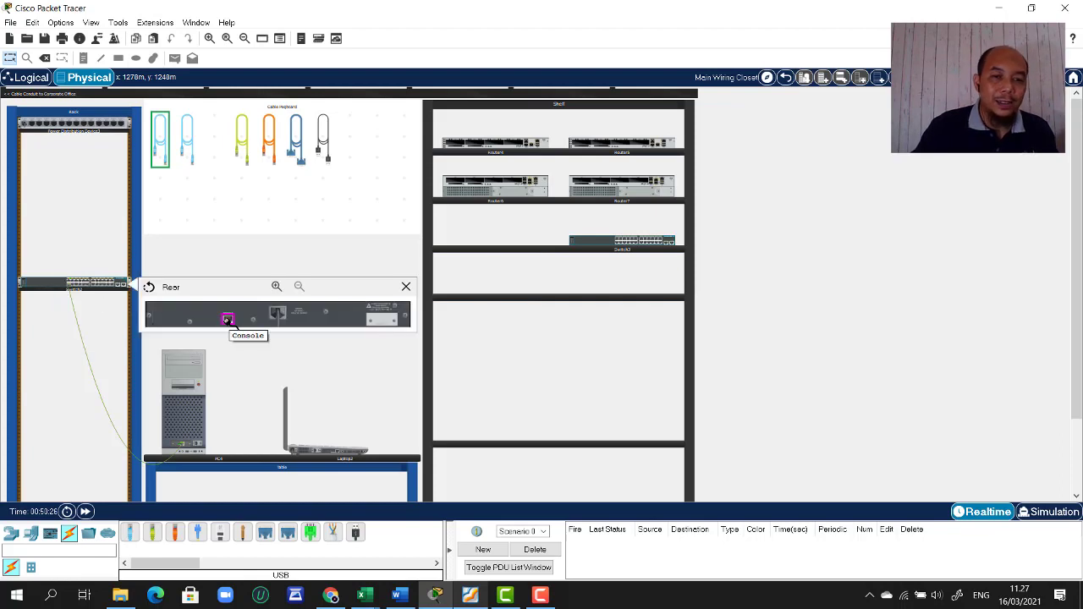
click(226, 320)
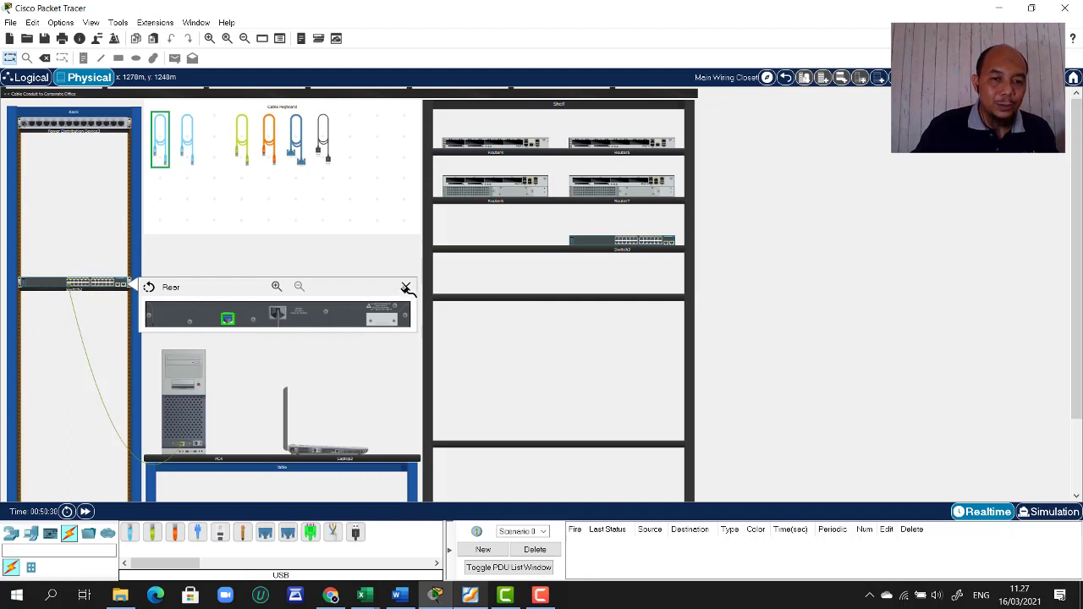
click(407, 288)
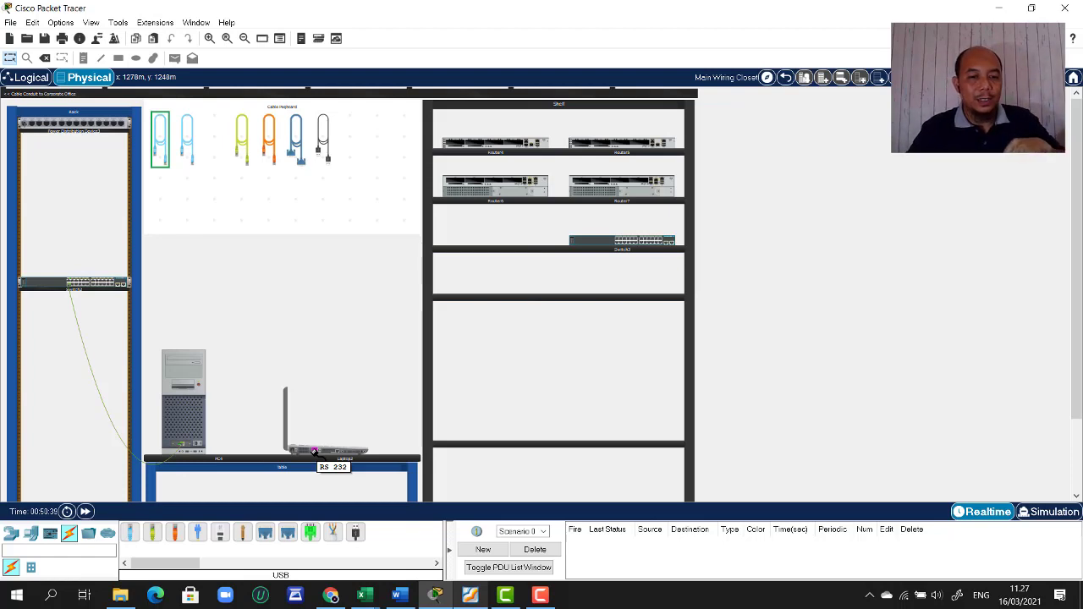
click(314, 451)
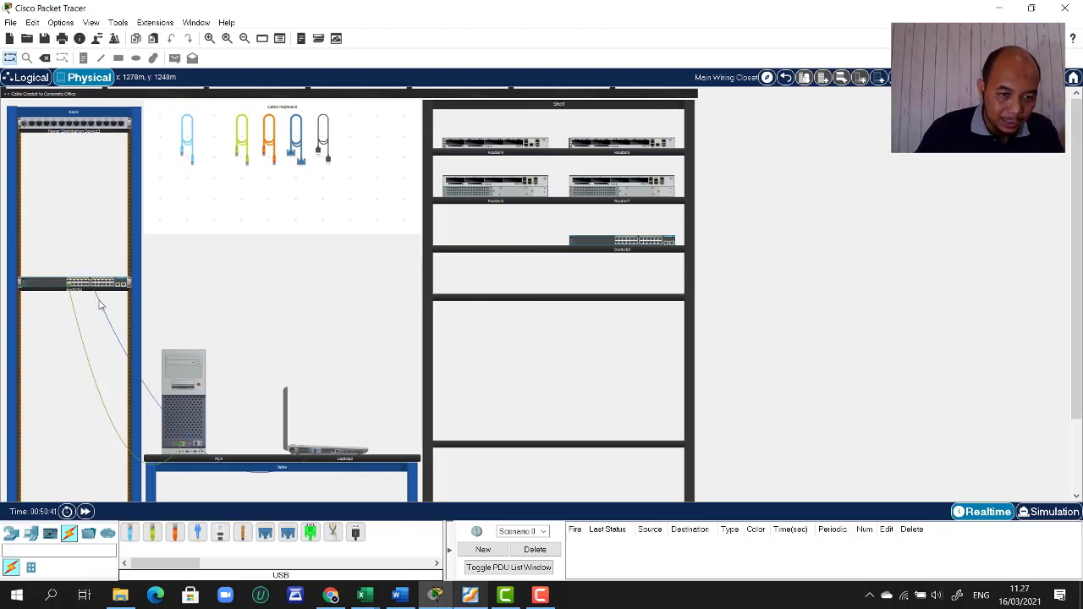
- Color the console cable cyan and the Switch2–PC4 cable blue
right_click(197, 450)
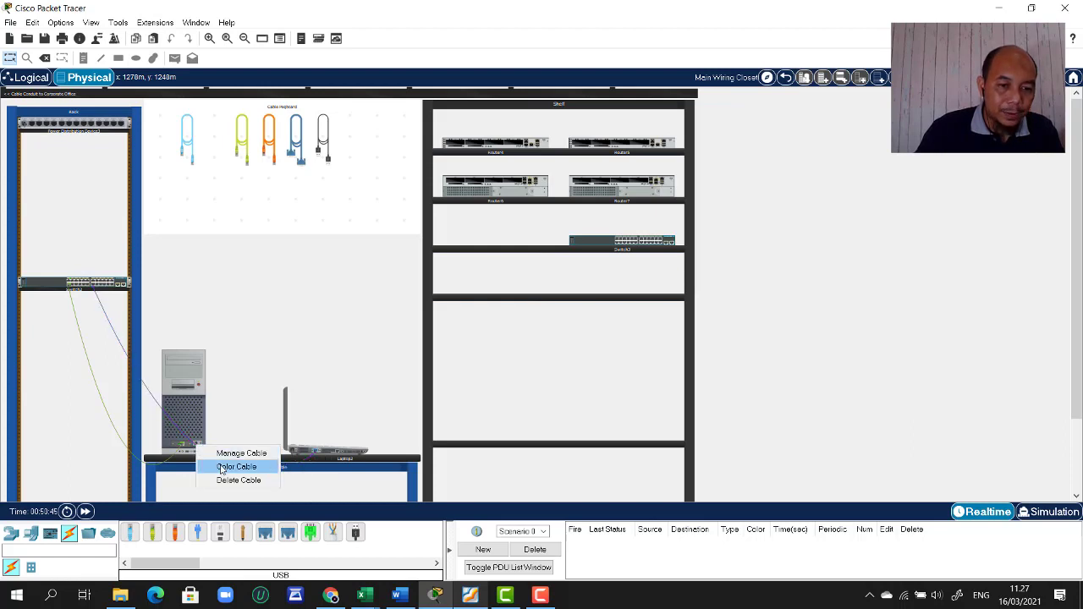
click(222, 468)
click(502, 264)
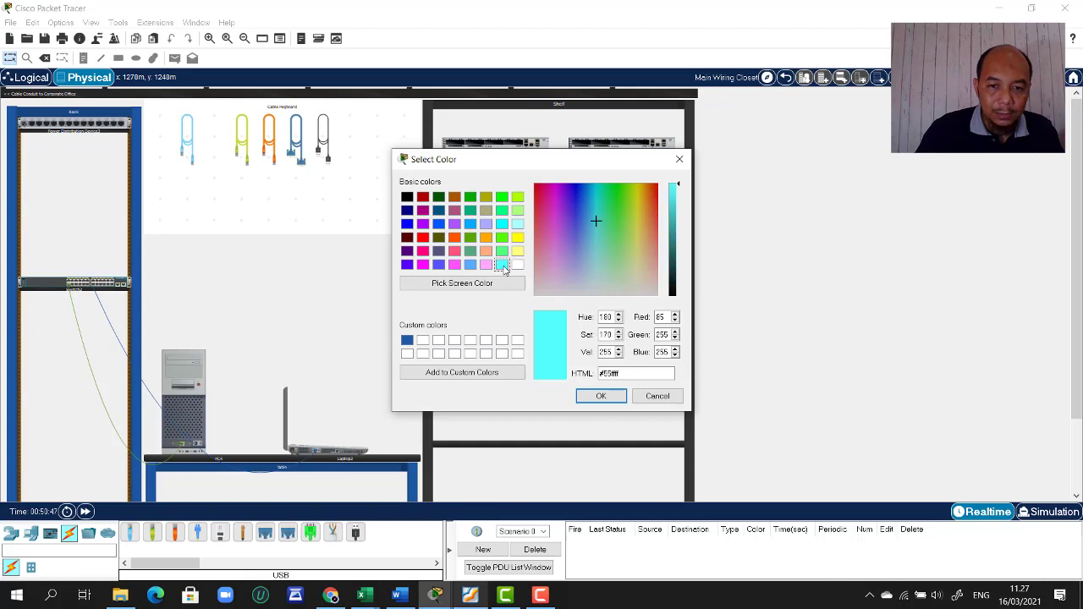
click(597, 398)
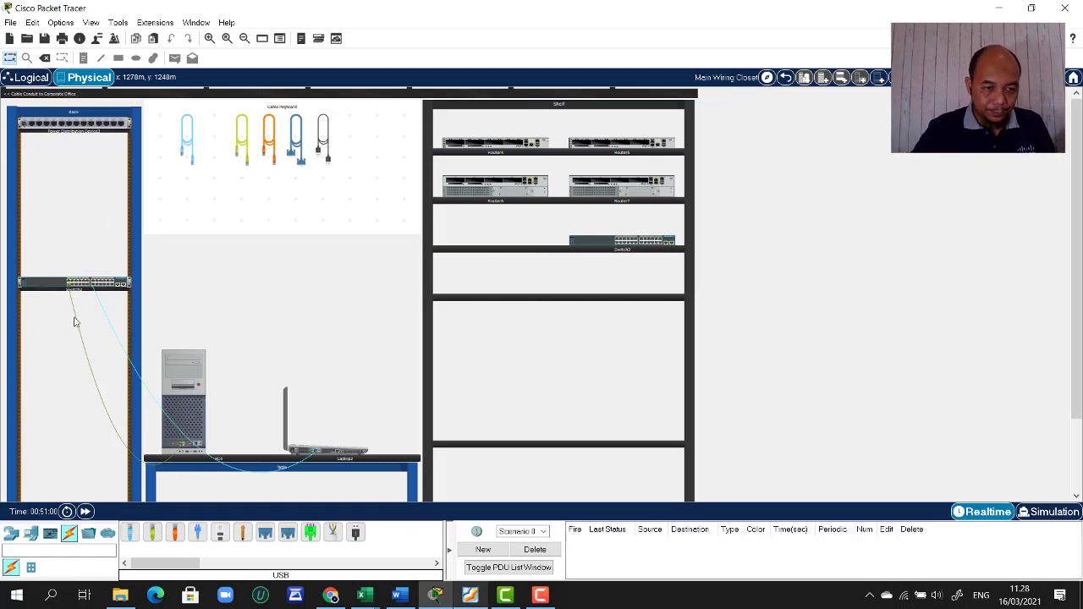
mouse_move(85, 354)
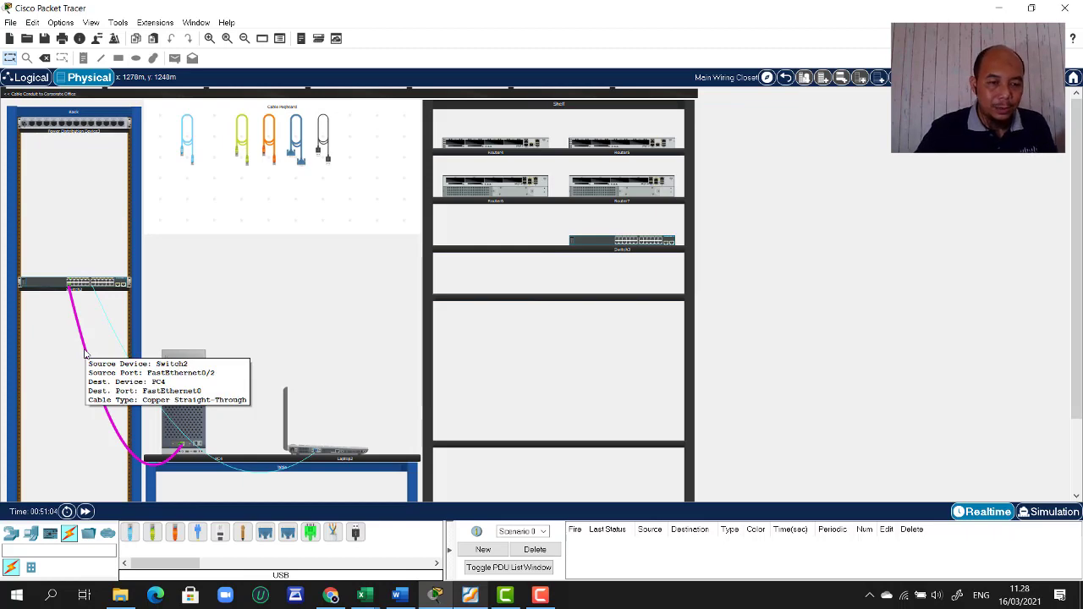
right_click(84, 354)
click(118, 371)
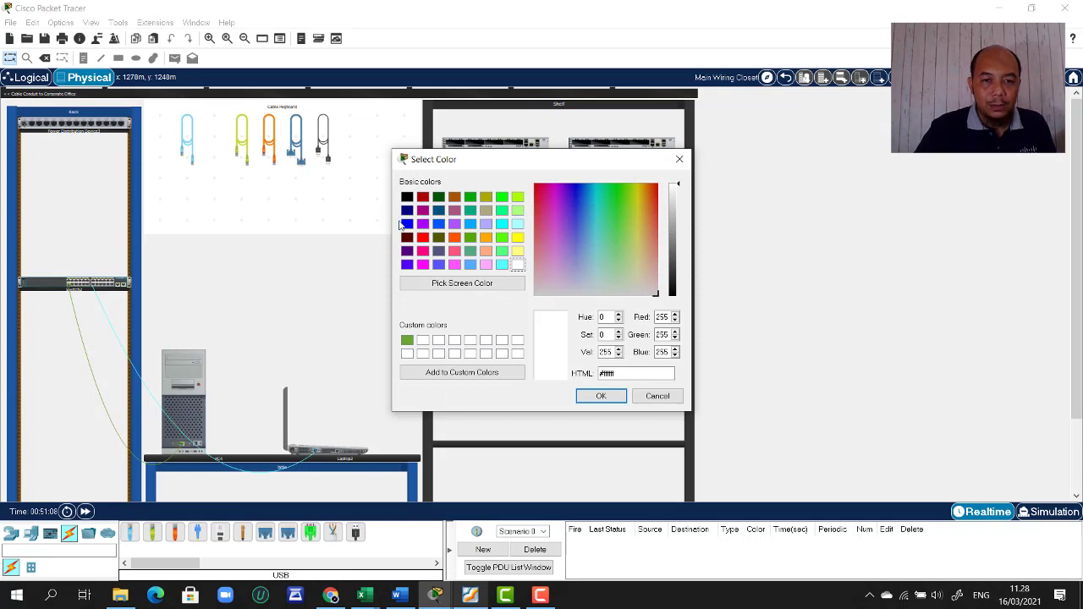
click(407, 224)
click(592, 397)
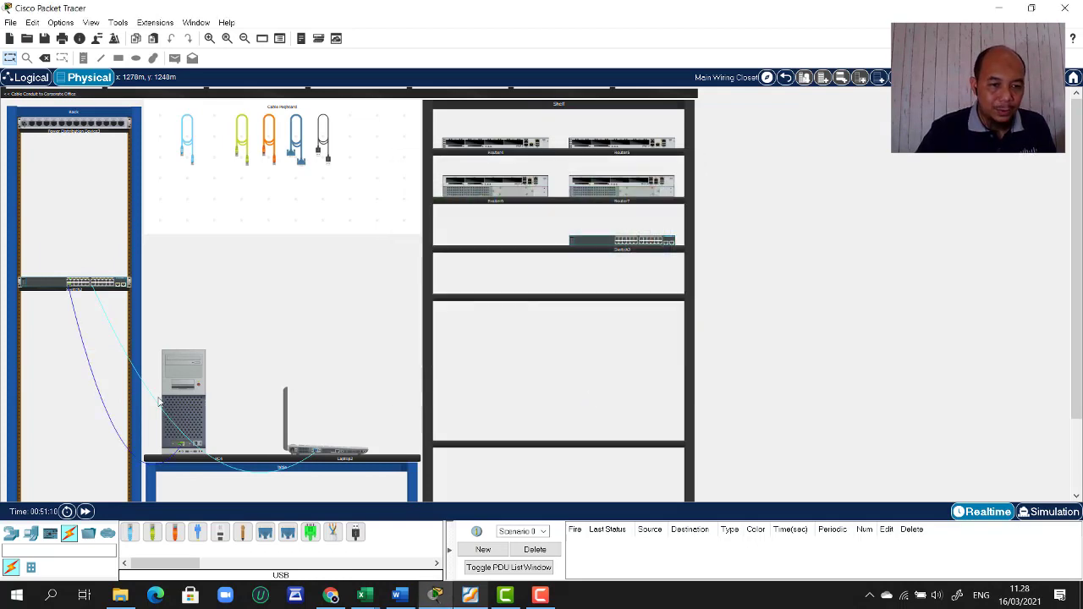
- Open Laptop2's device window and move it to the right side
mouse_move(330, 448)
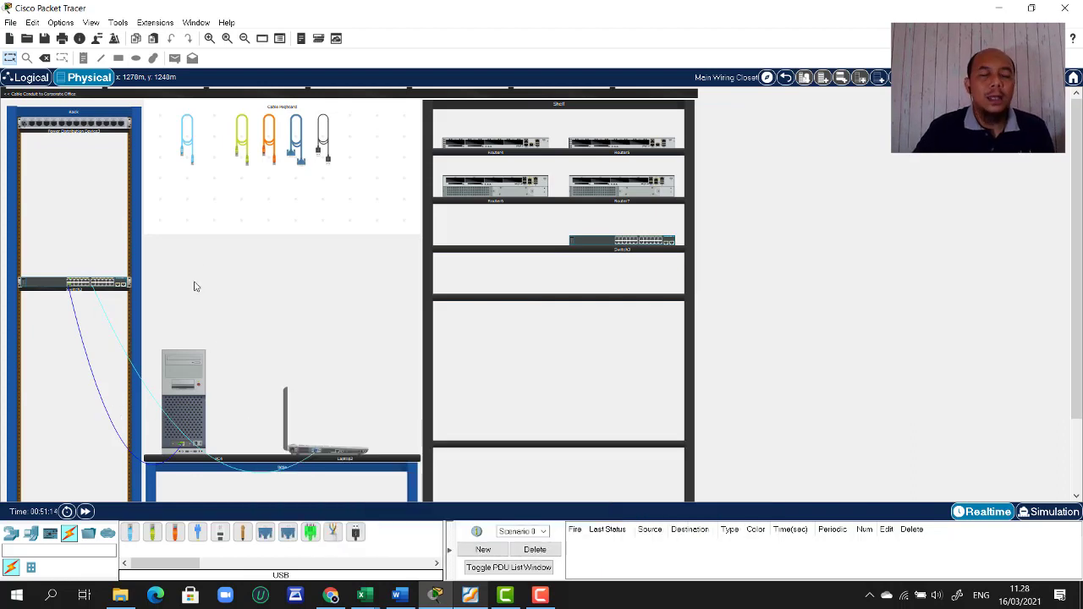
click(344, 457)
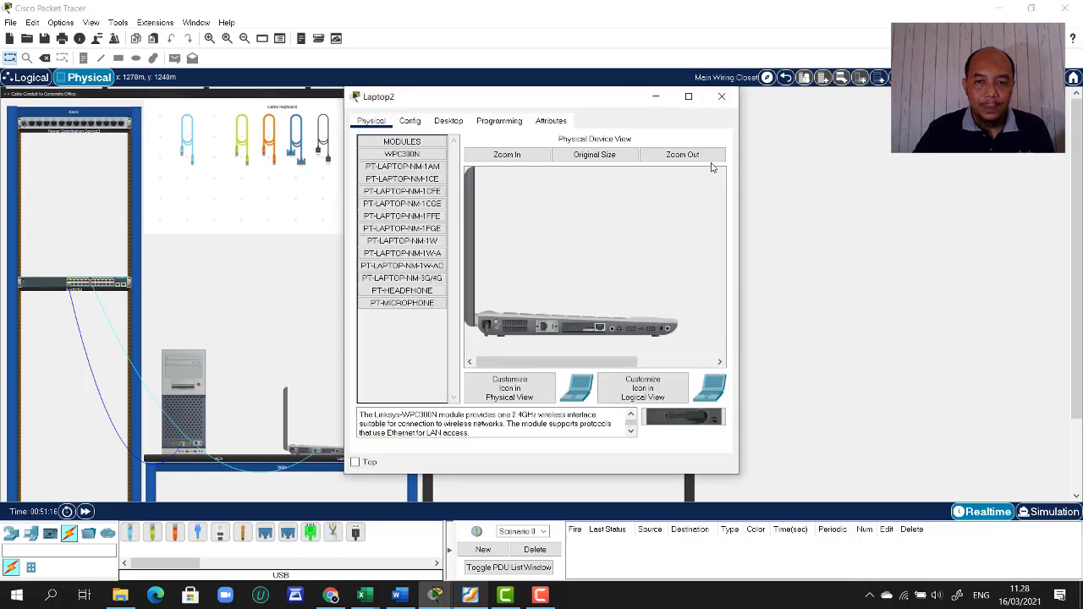
drag(547, 106, 855, 109)
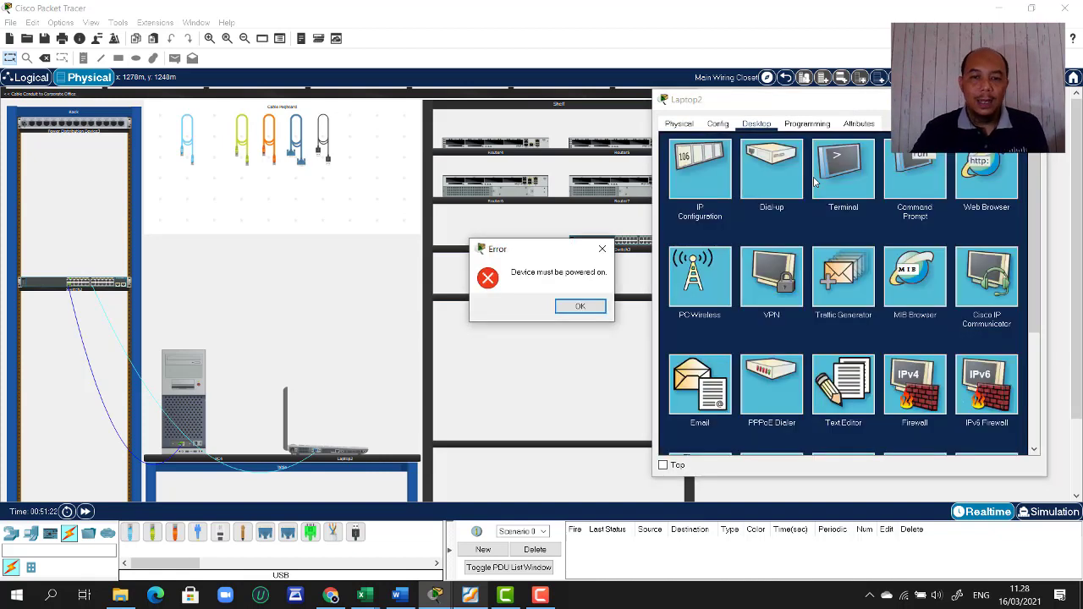
- Dismiss the power error and connect Laptop2's Terminal at 9600/8/None/1/None
click(591, 307)
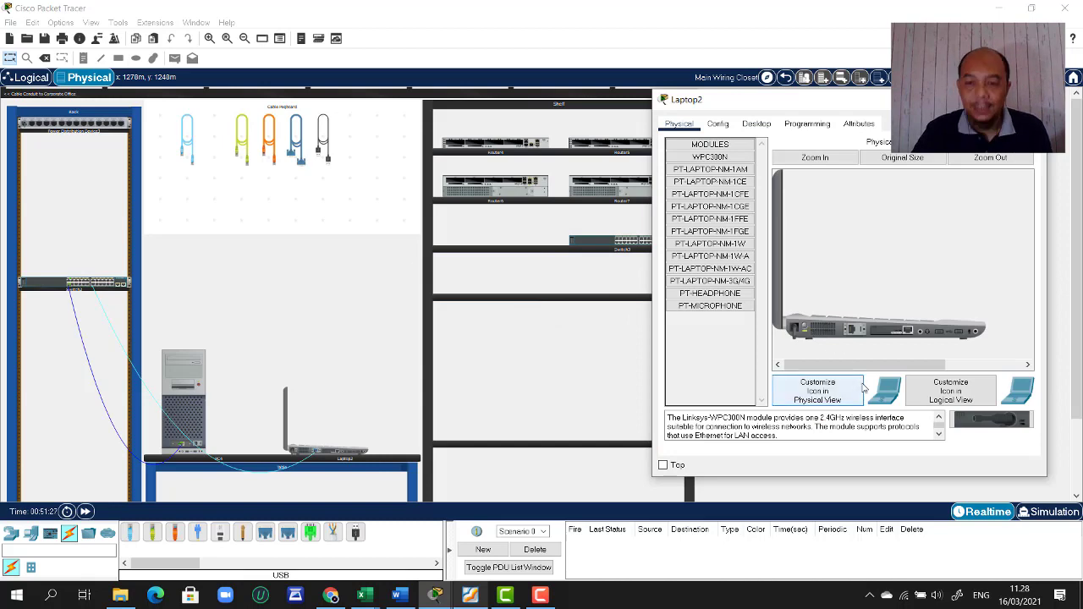
click(753, 127)
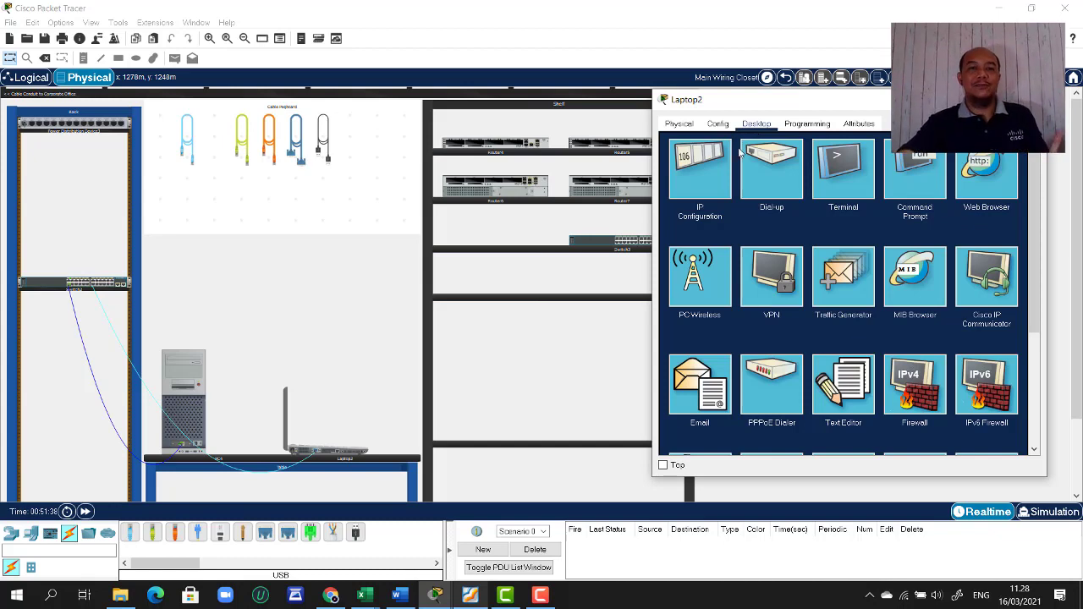
click(821, 187)
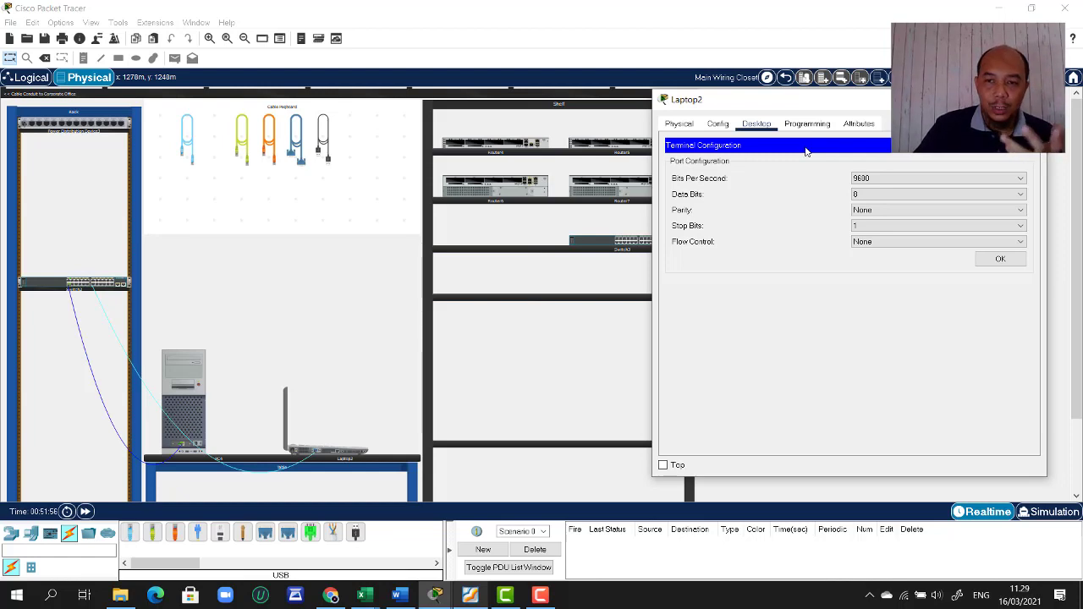
click(1013, 266)
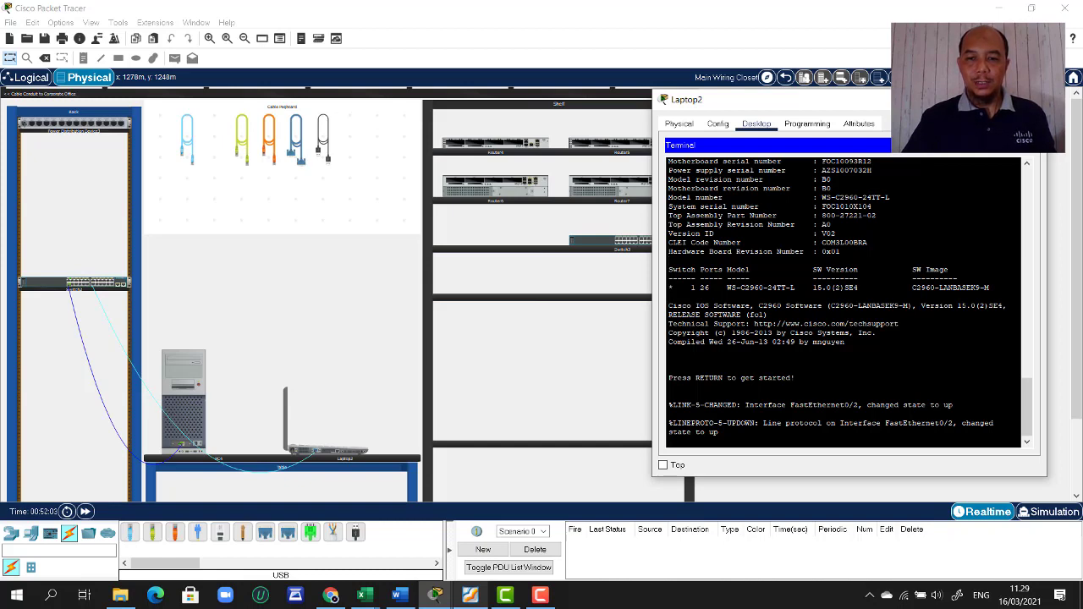
key(Return)
key(Return)
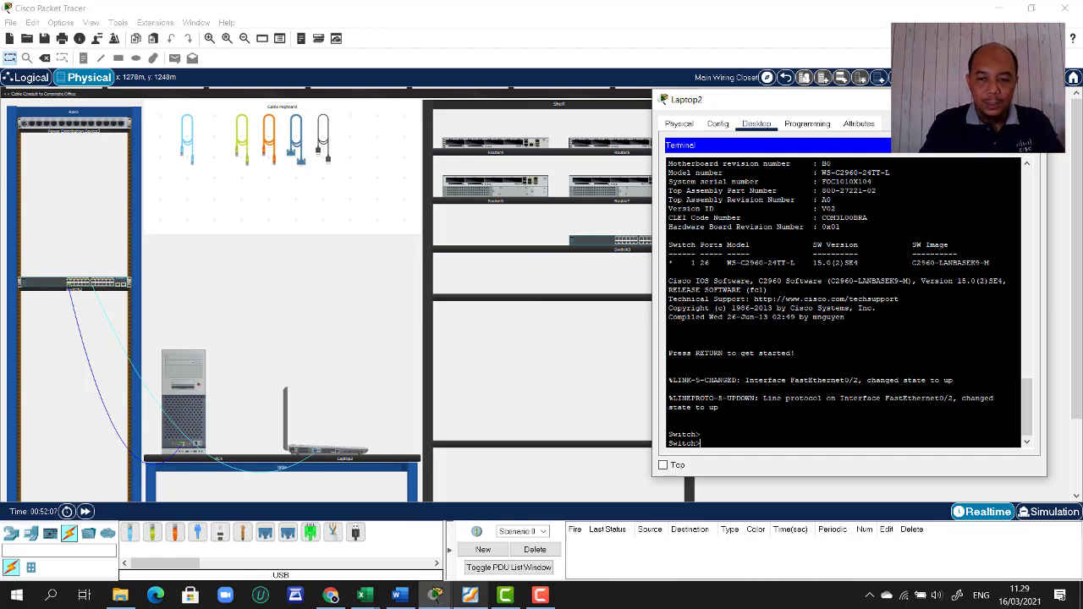
text(en)
key(Return)
text(co)
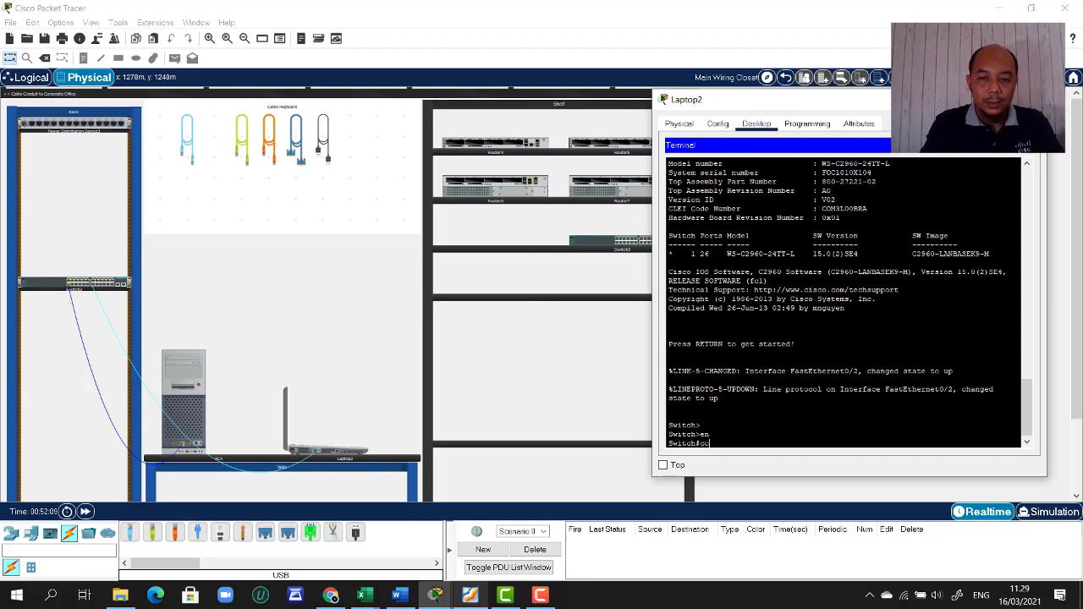
text(nf)
key(Return)
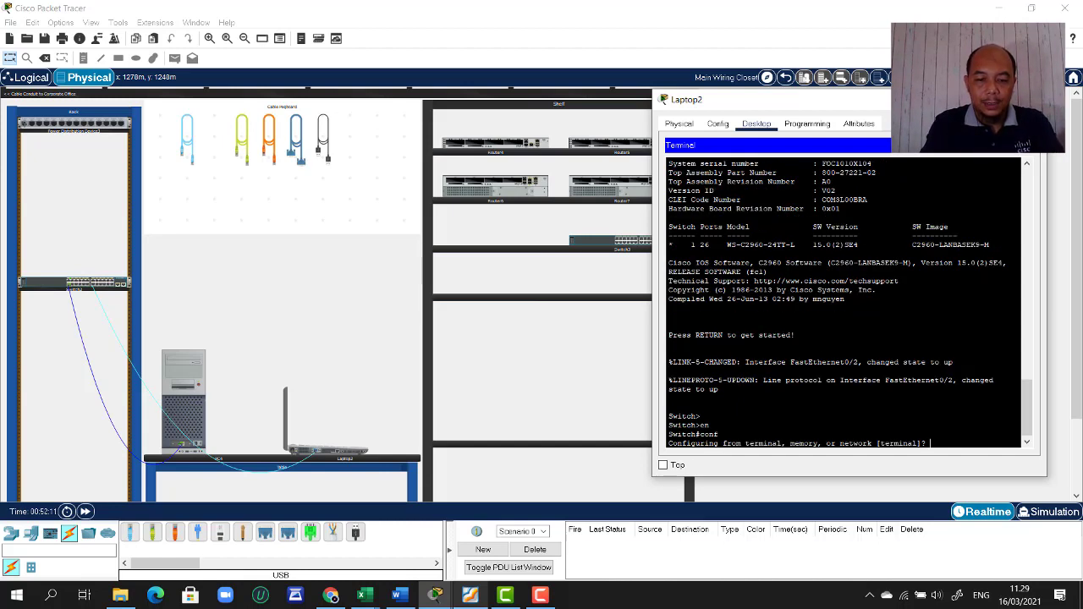
text(t)
key(Return)
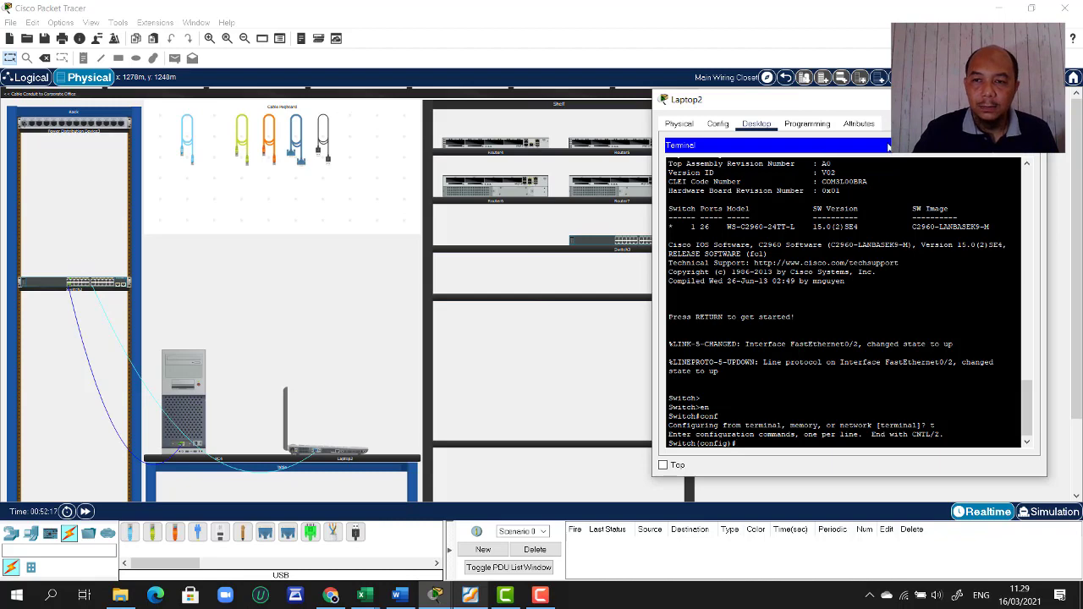
drag(882, 105, 883, 70)
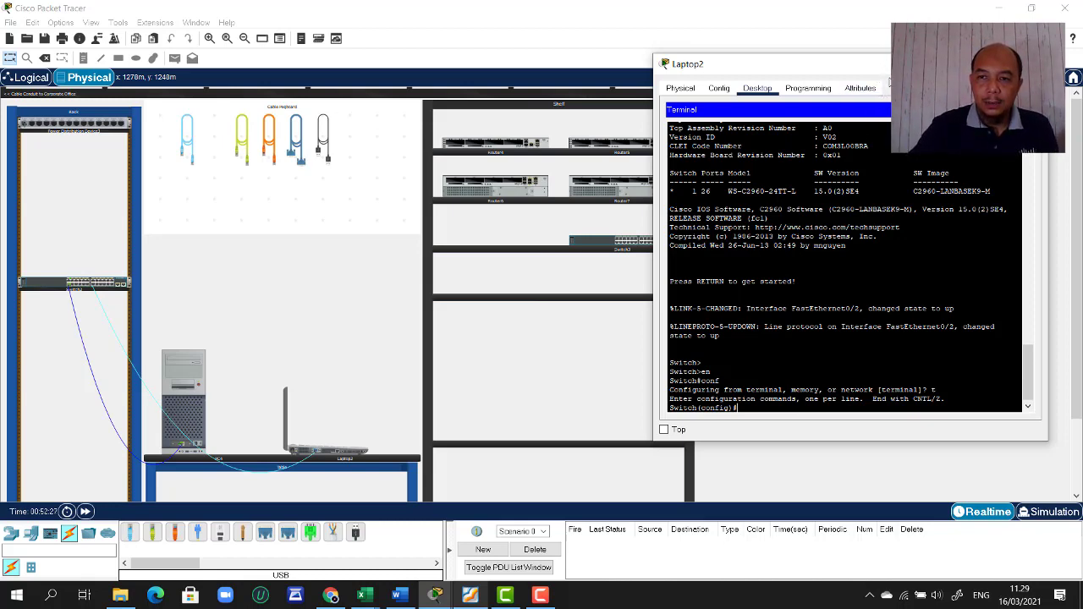
drag(762, 63, 781, 107)
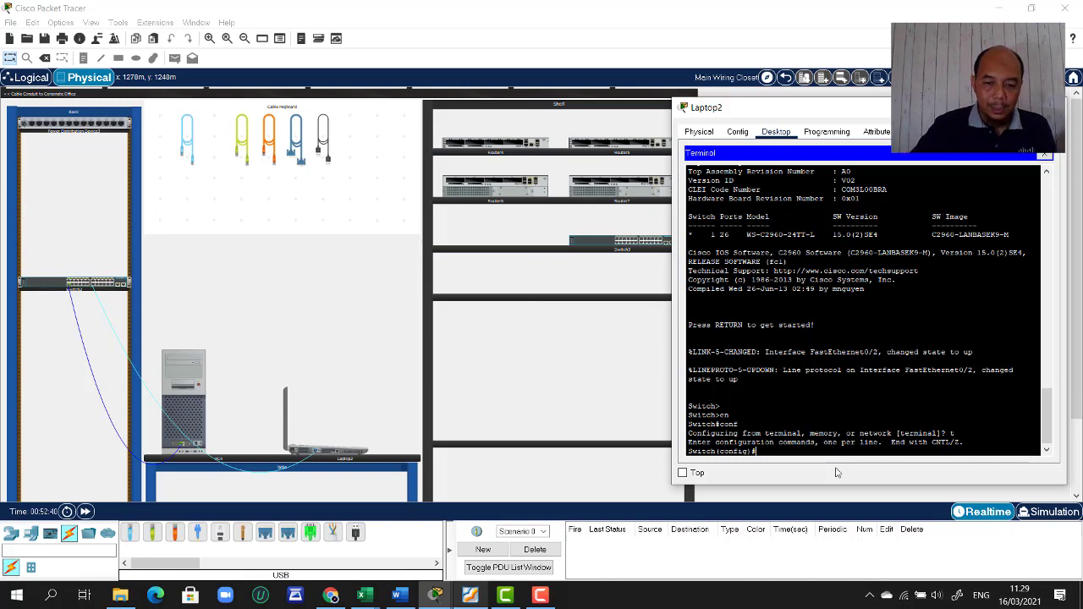
click(471, 598)
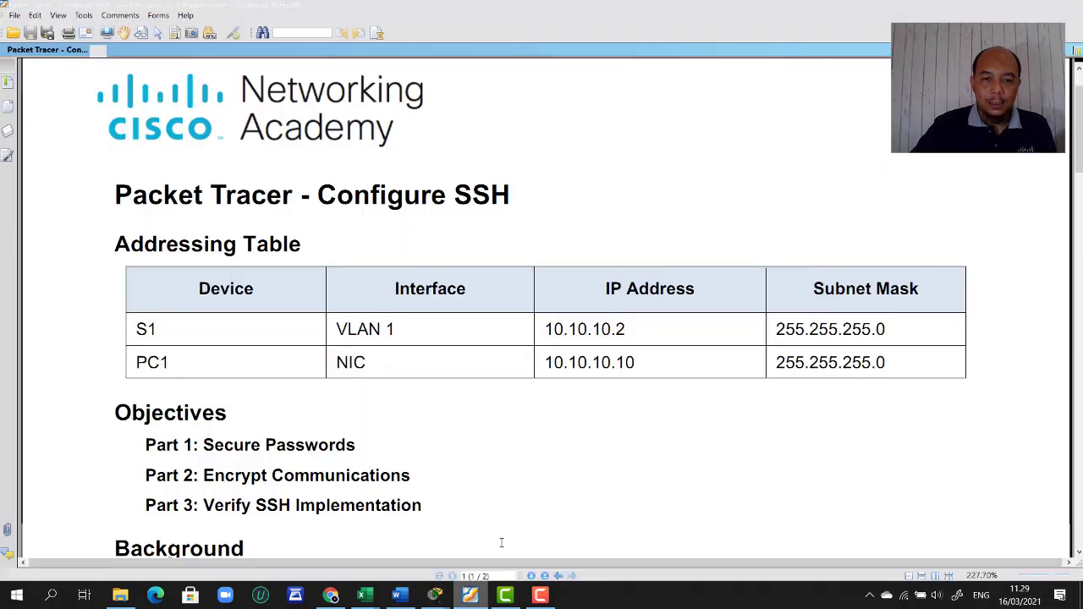
scroll(561, 439, down, 10)
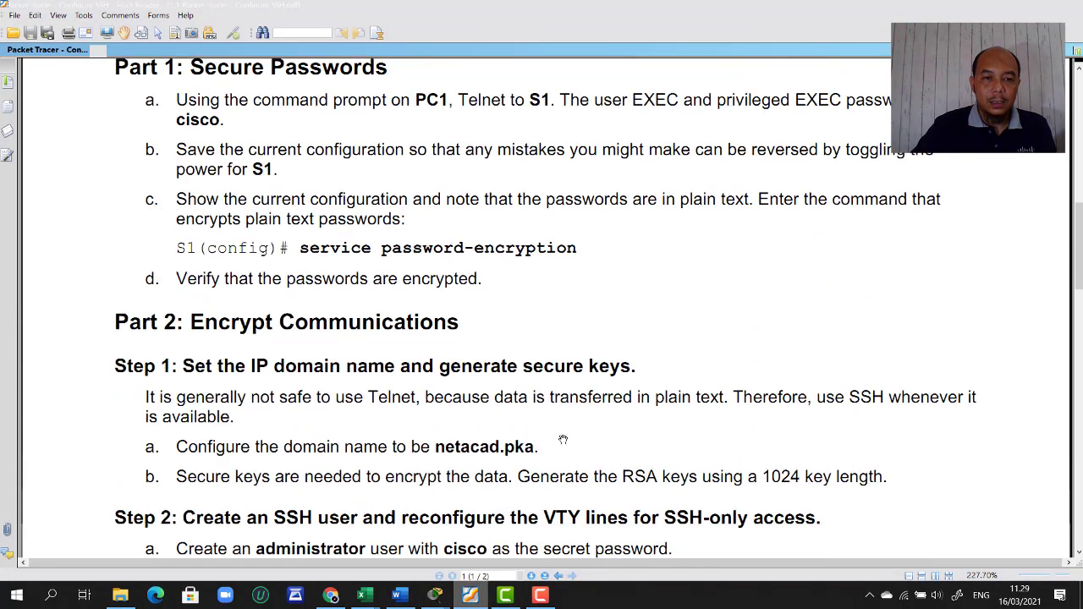
scroll(563, 439, down, 2)
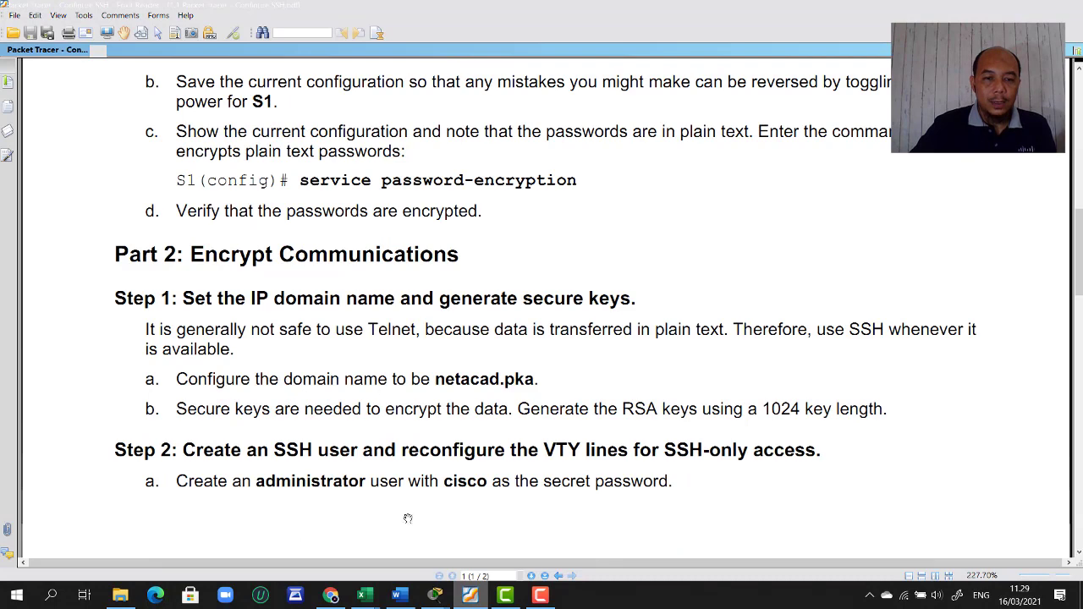
click(434, 596)
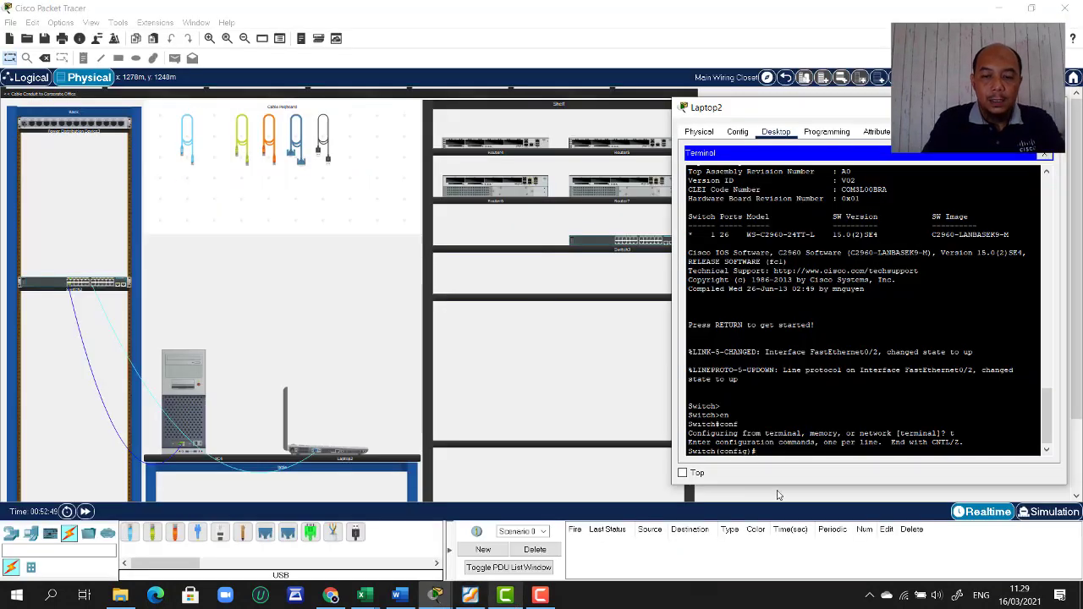
- Enter 'ip domain-name netacad.pka' on the switch, checking the lab instructions
text(ip doma)
key(Tab)
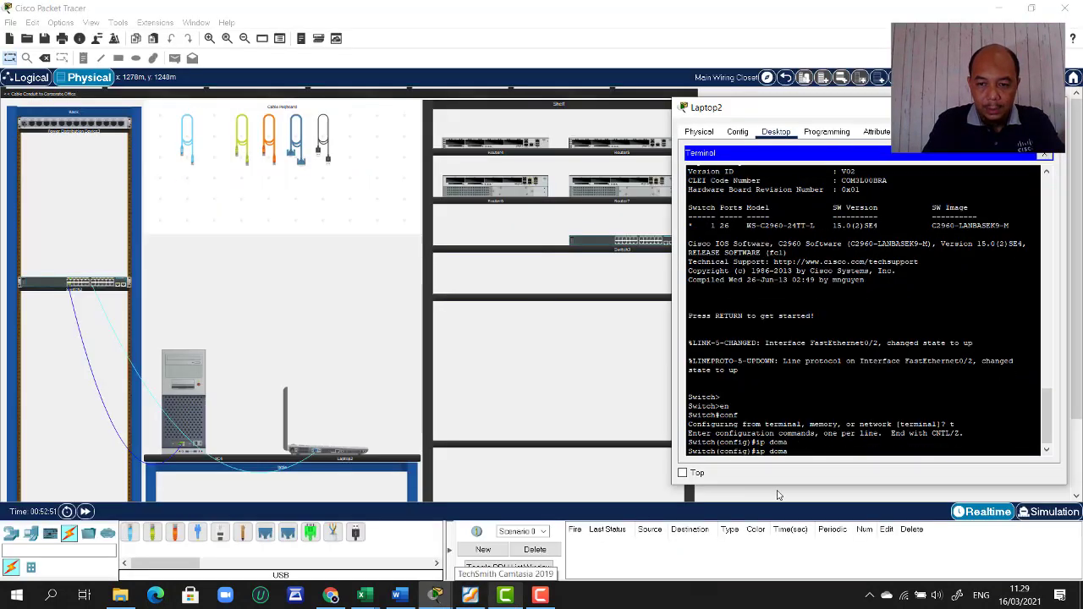
text(-n)
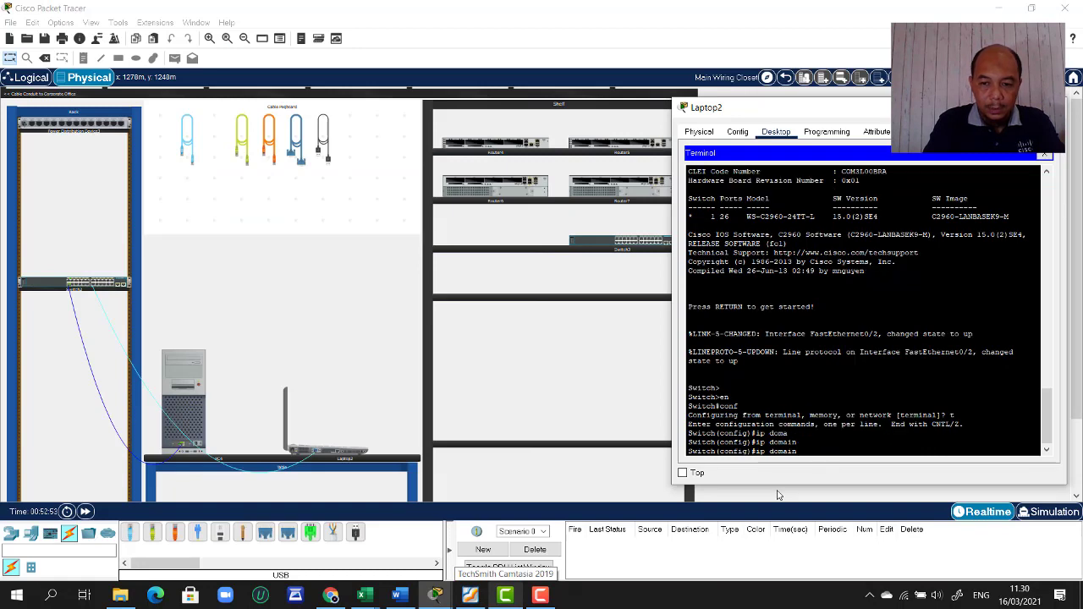
key(Tab)
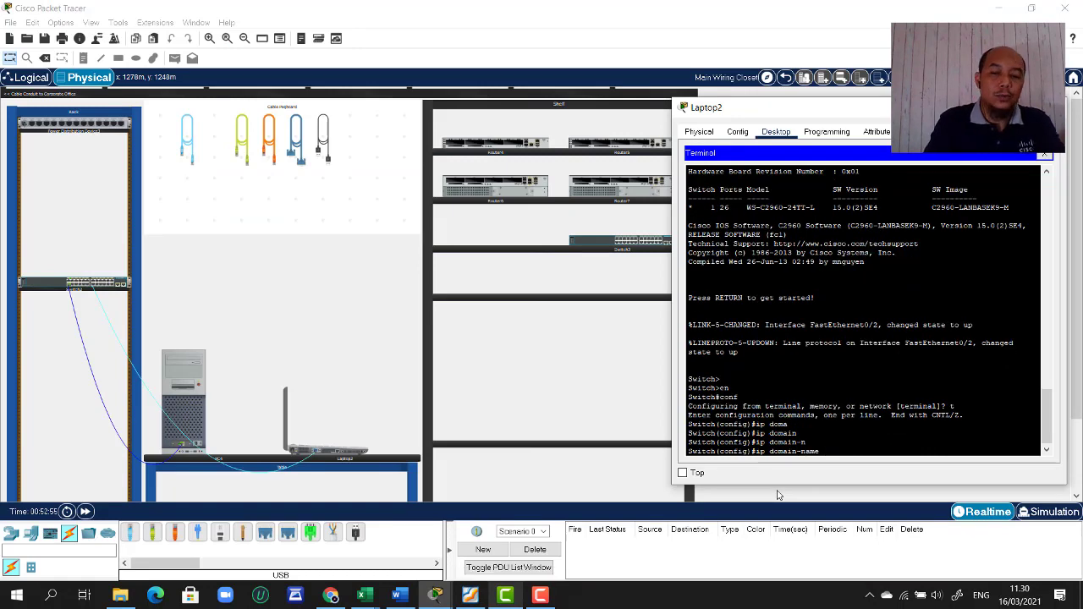
text(netacad)
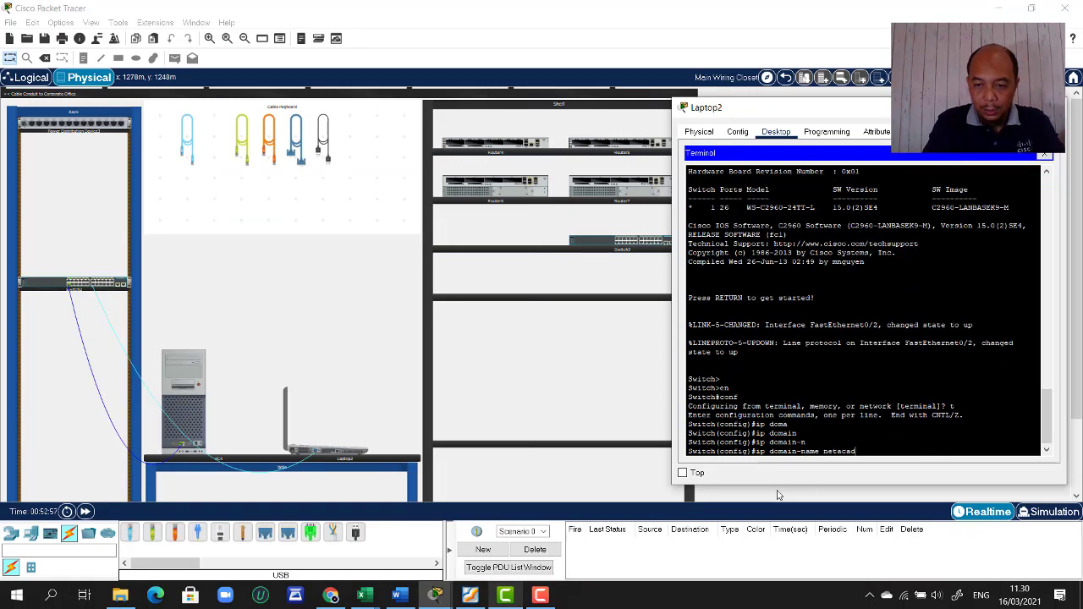
text(.p)
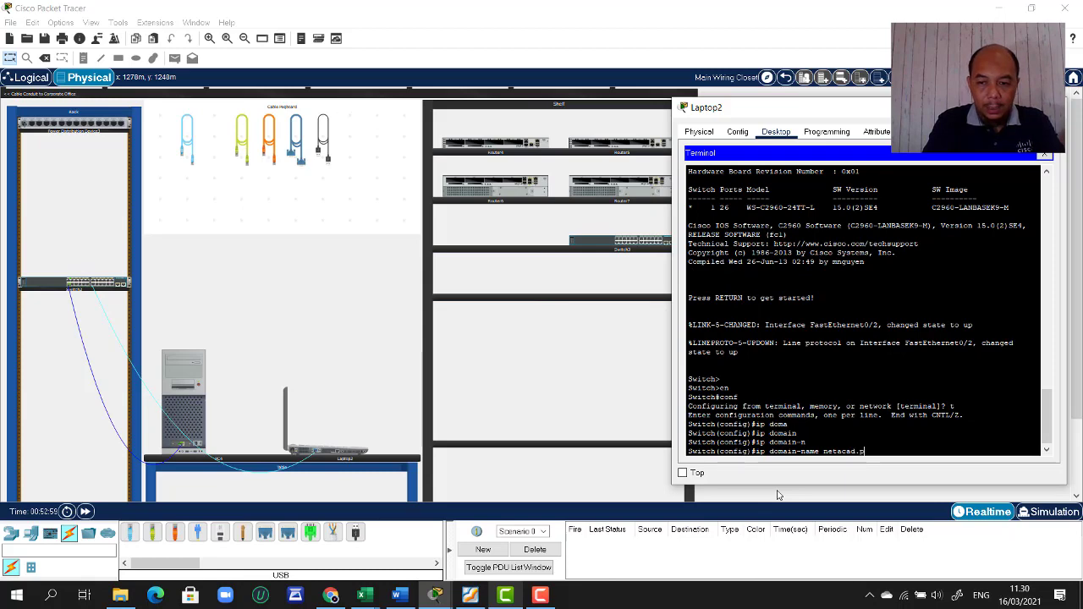
text(ka)
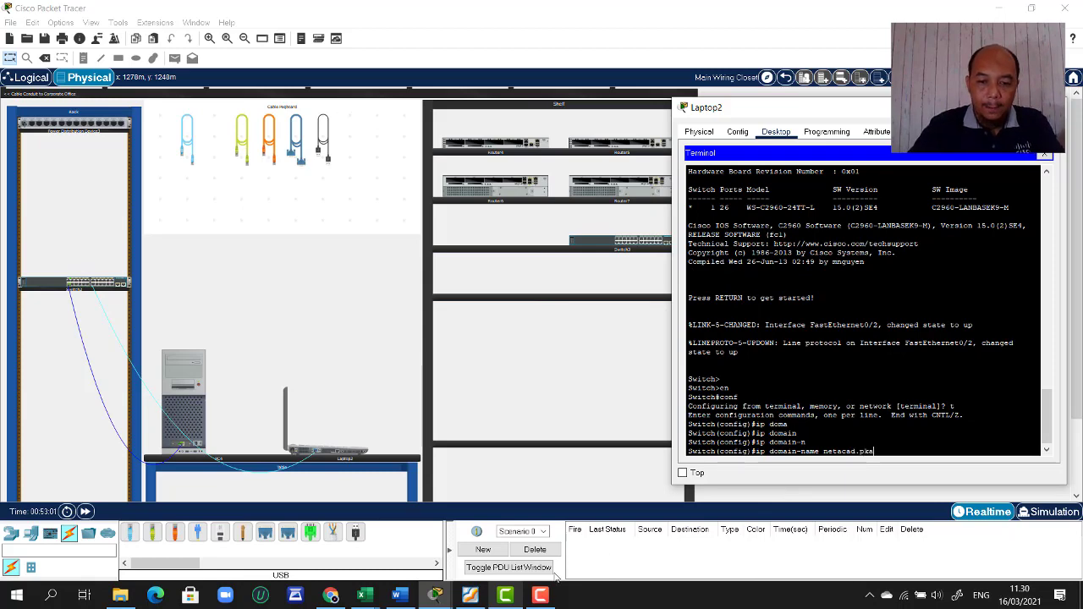
click(470, 596)
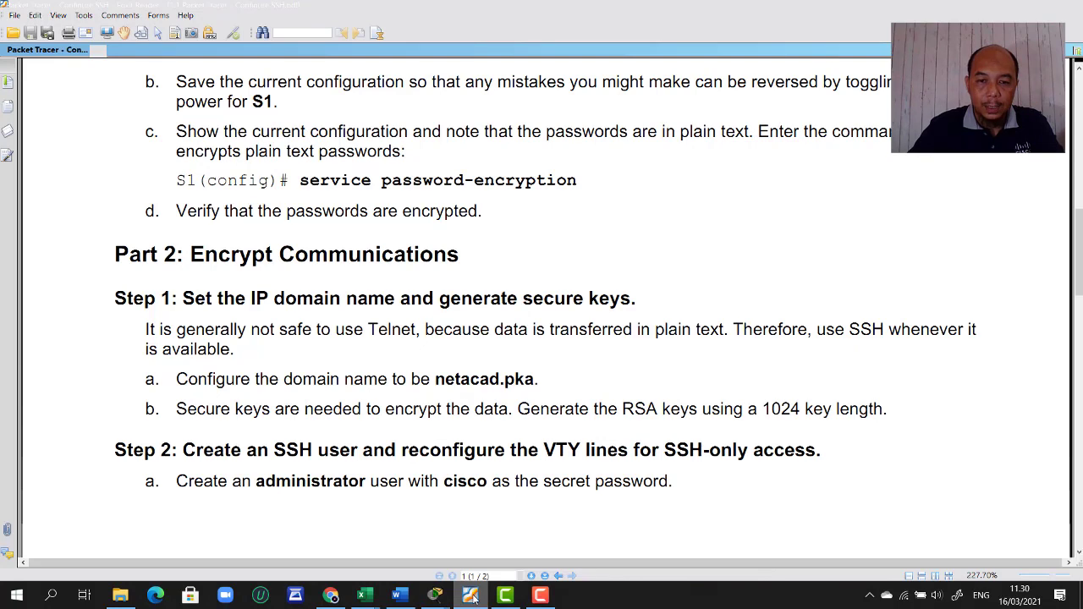
click(472, 596)
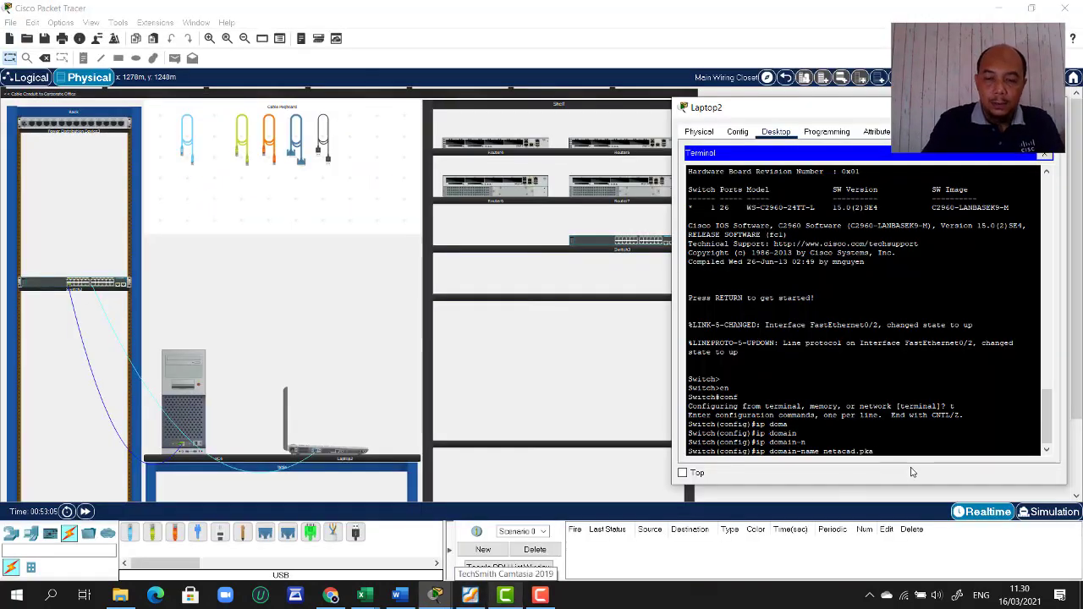
key(Return)
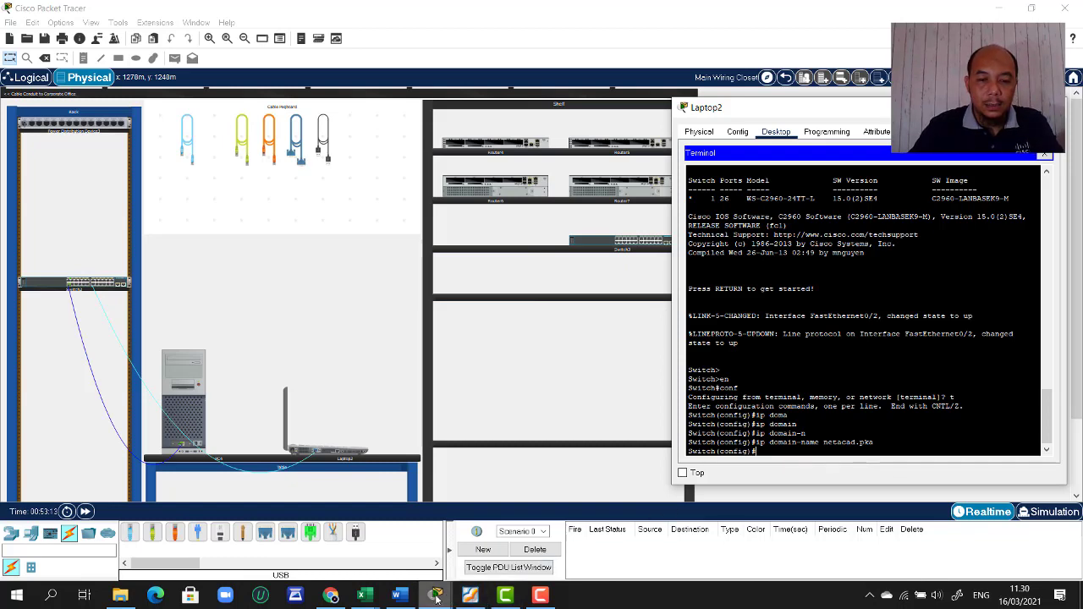
click(470, 597)
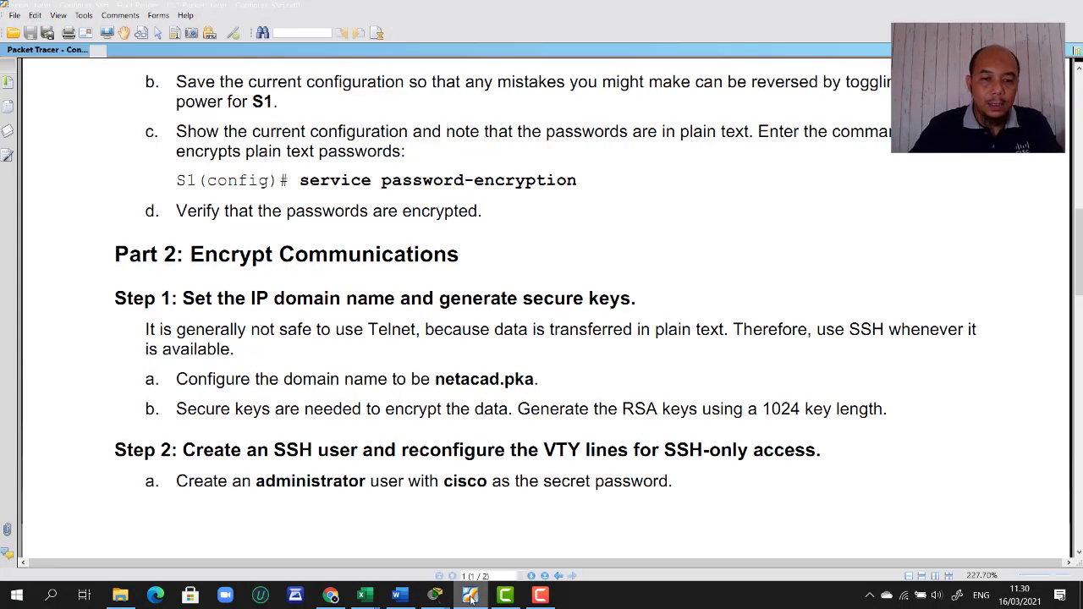
click(435, 597)
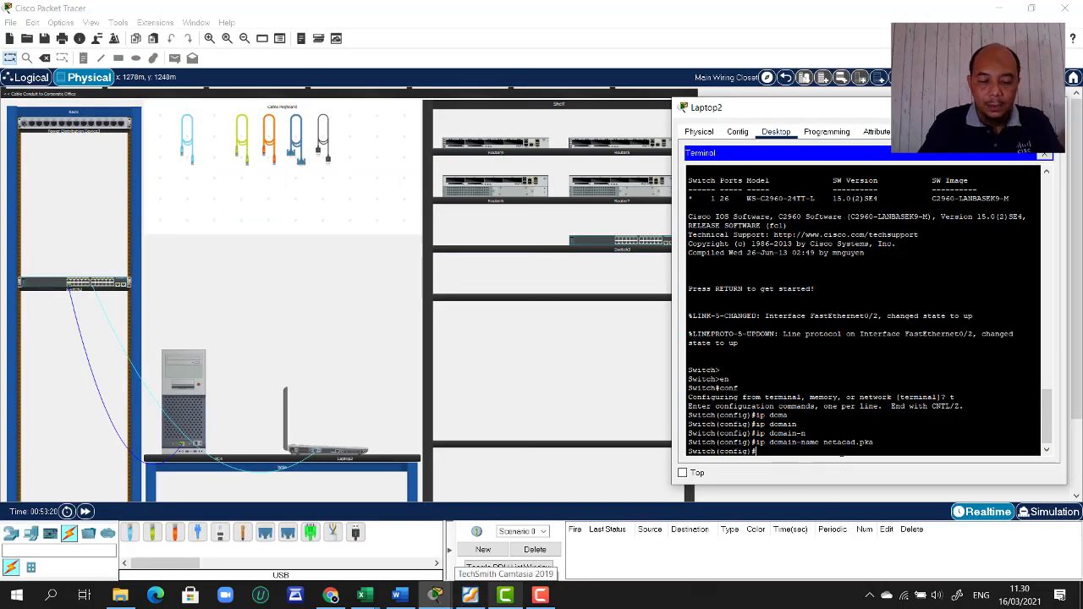
- Run 'crypto key generate rsa', which fails until a hostname other than Switch is set
text(r)
key(Tab)
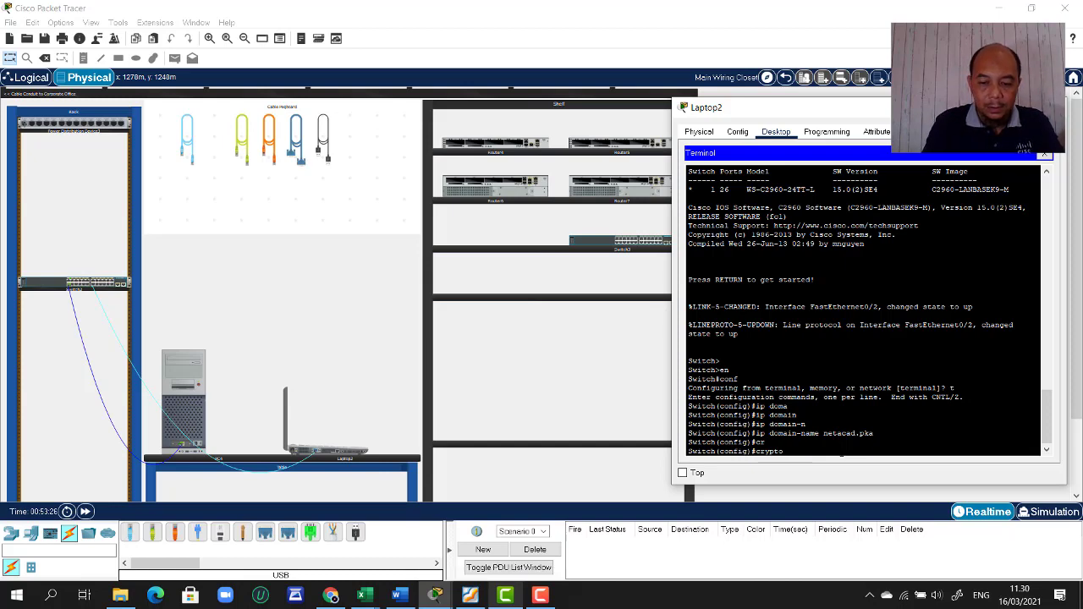
text(?)
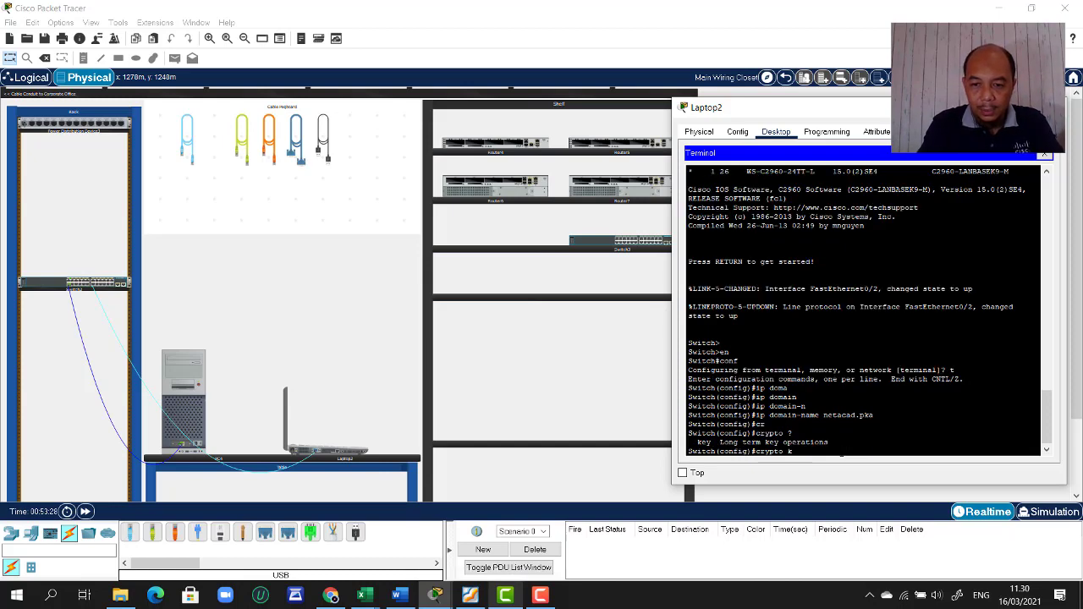
text(key)
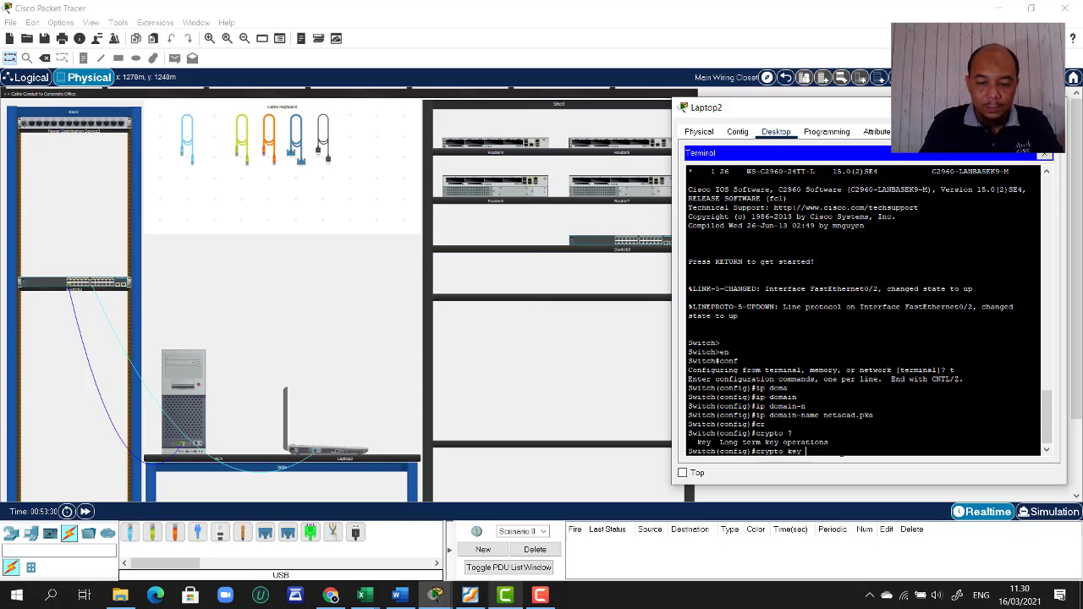
text( ?)
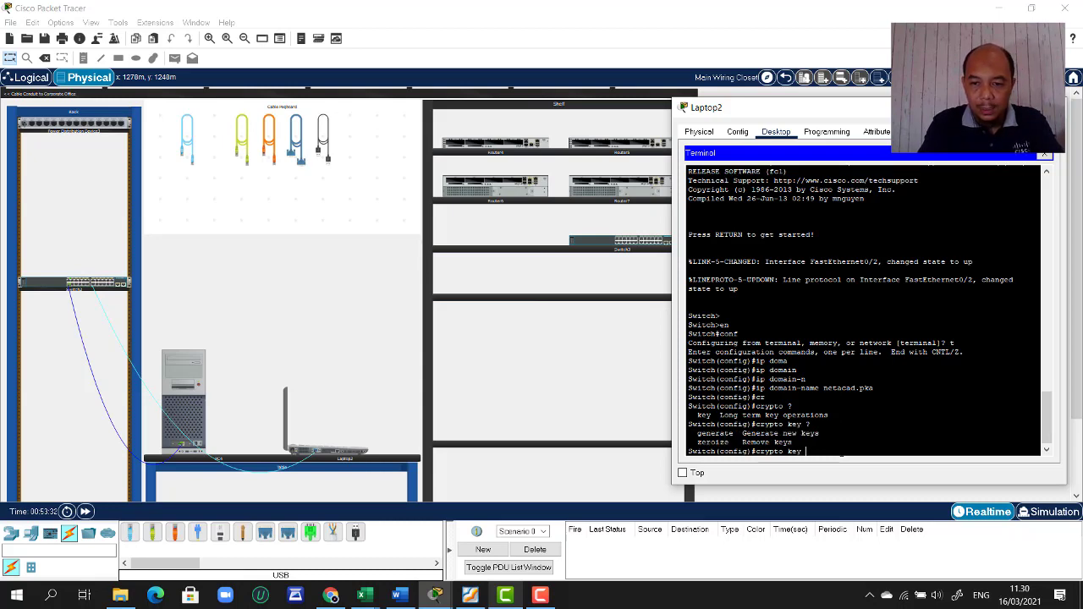
text(gene)
key(Tab)
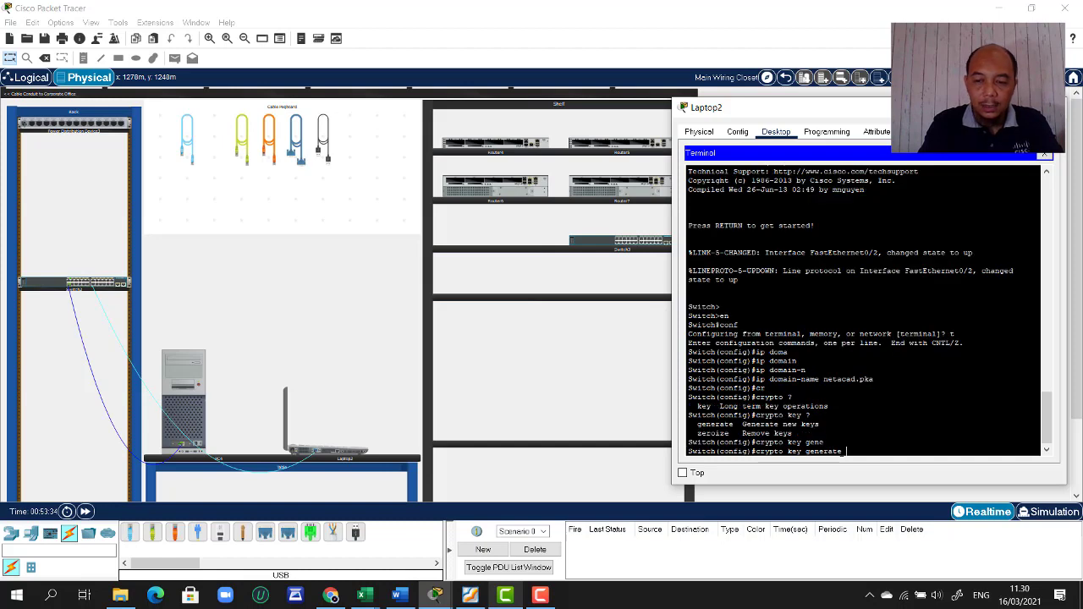
text(?)
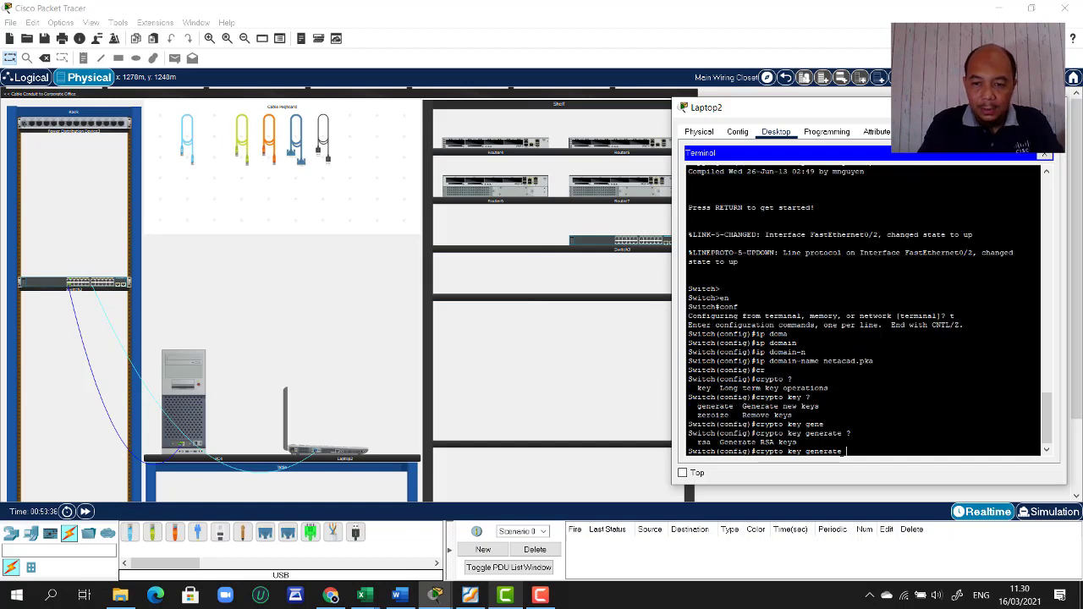
text(rs)
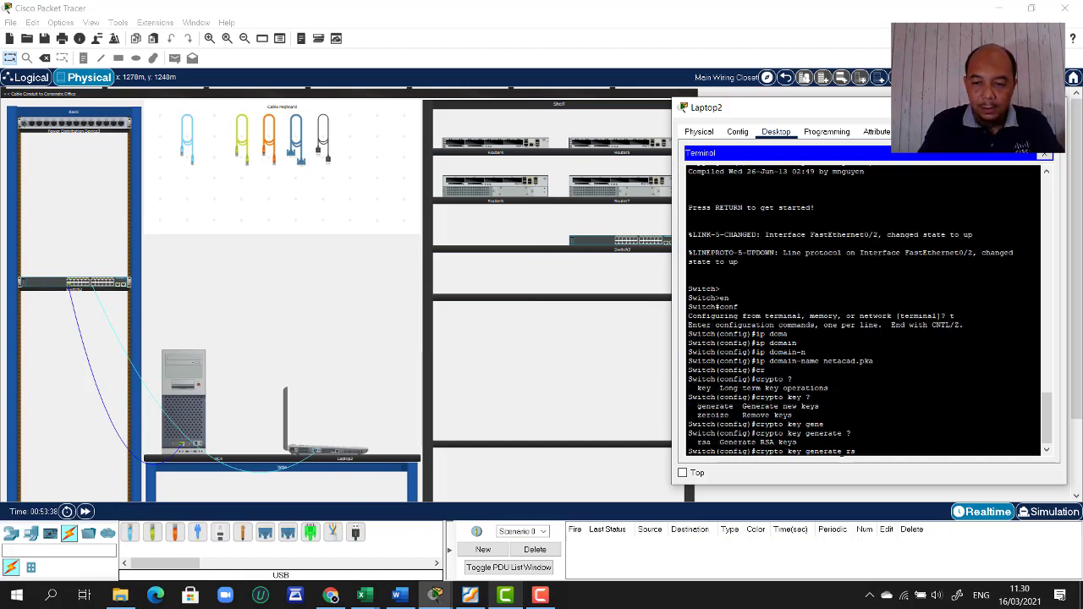
text(a)
key(Tab)
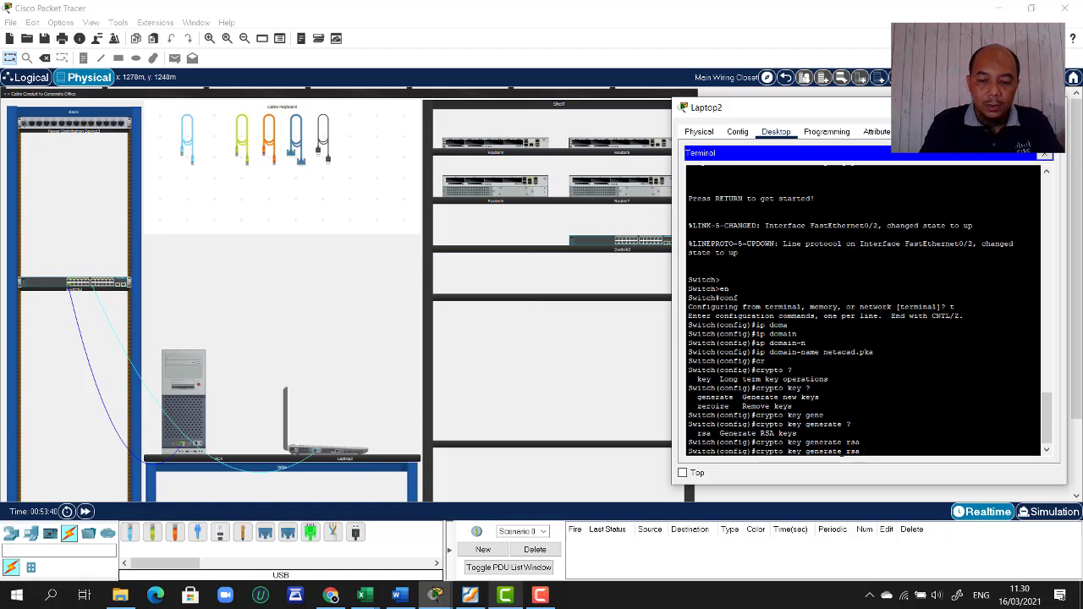
text(?)
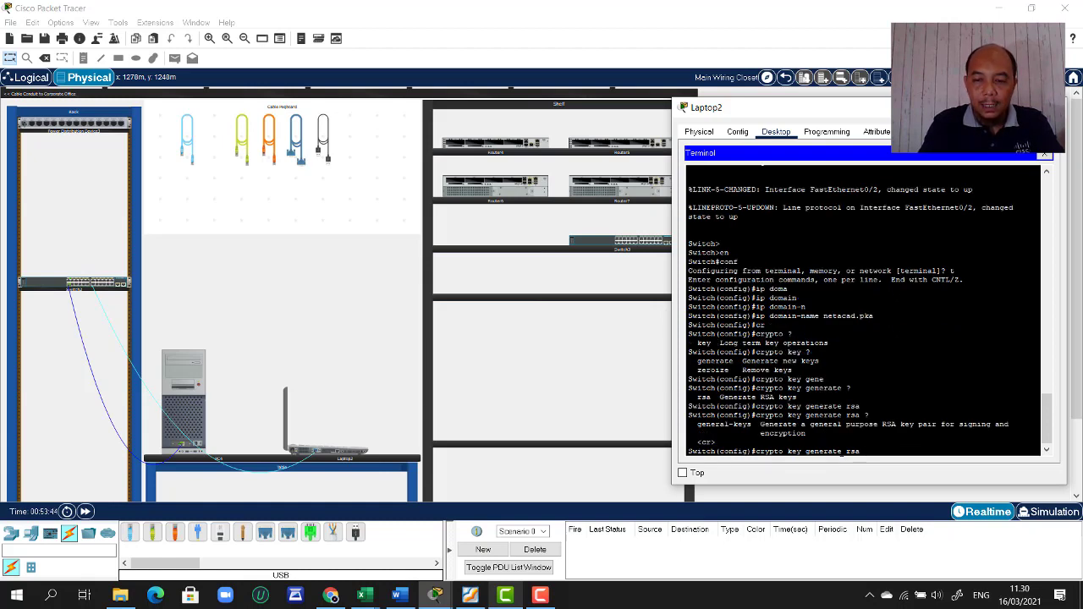
key(Return)
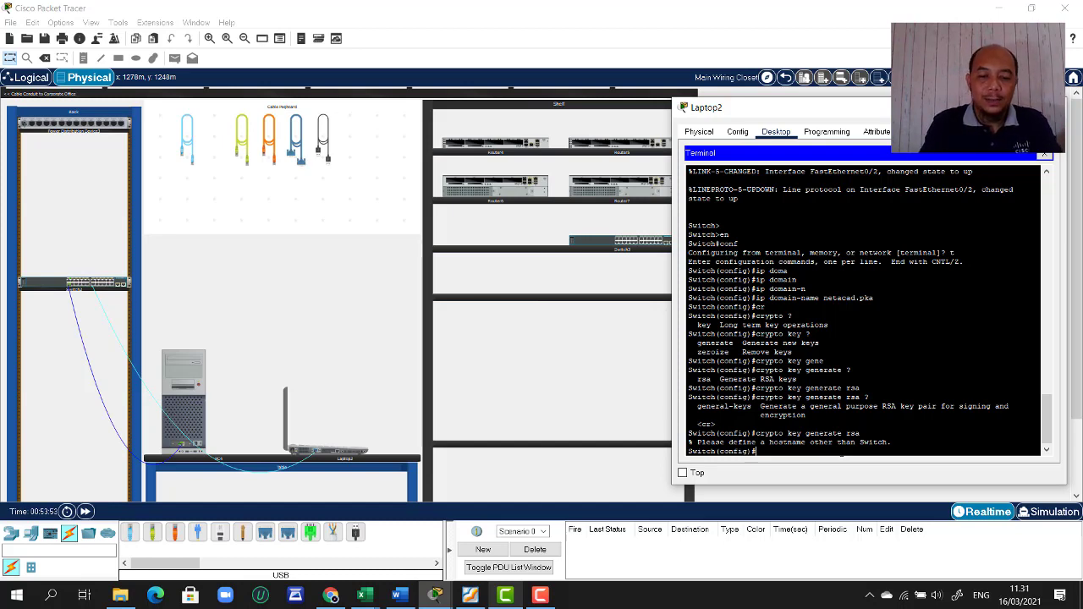
- Rename the switch to S1 and generate 1024-bit RSA keys
text(hostn)
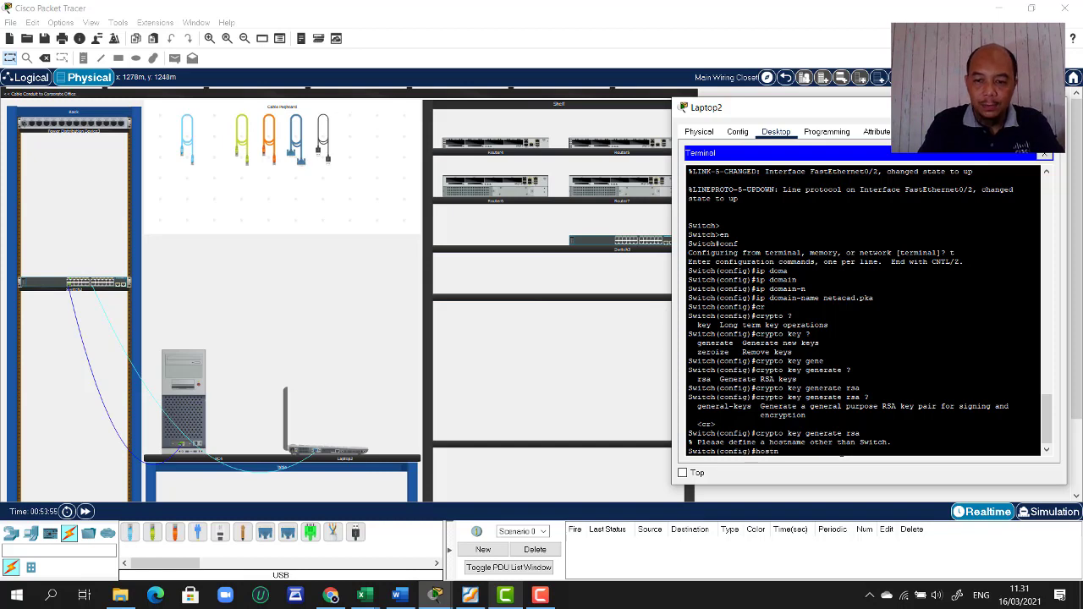
text(ame S1)
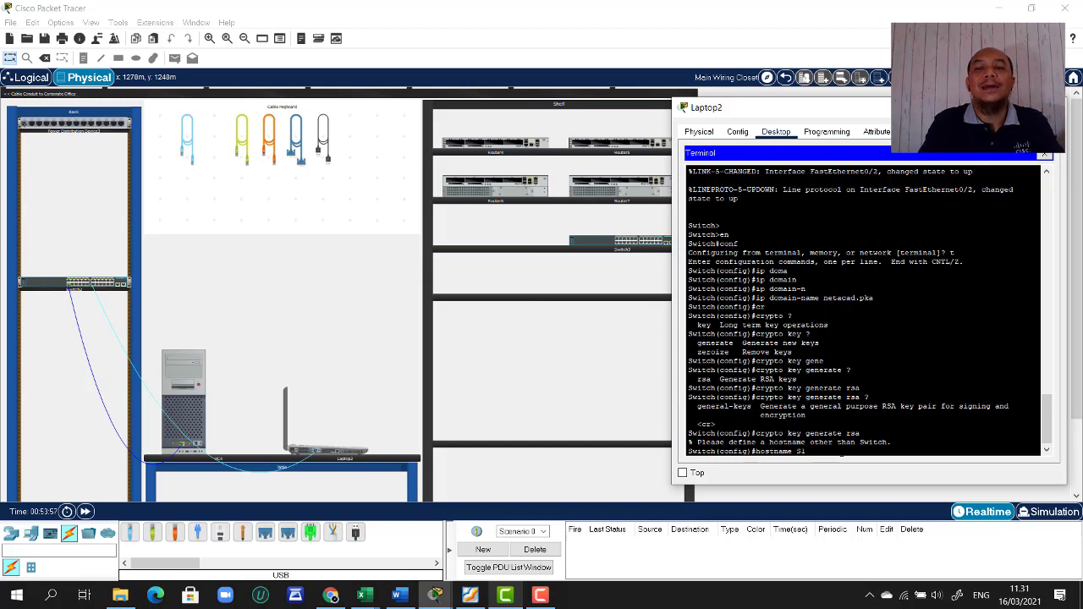
key(Return)
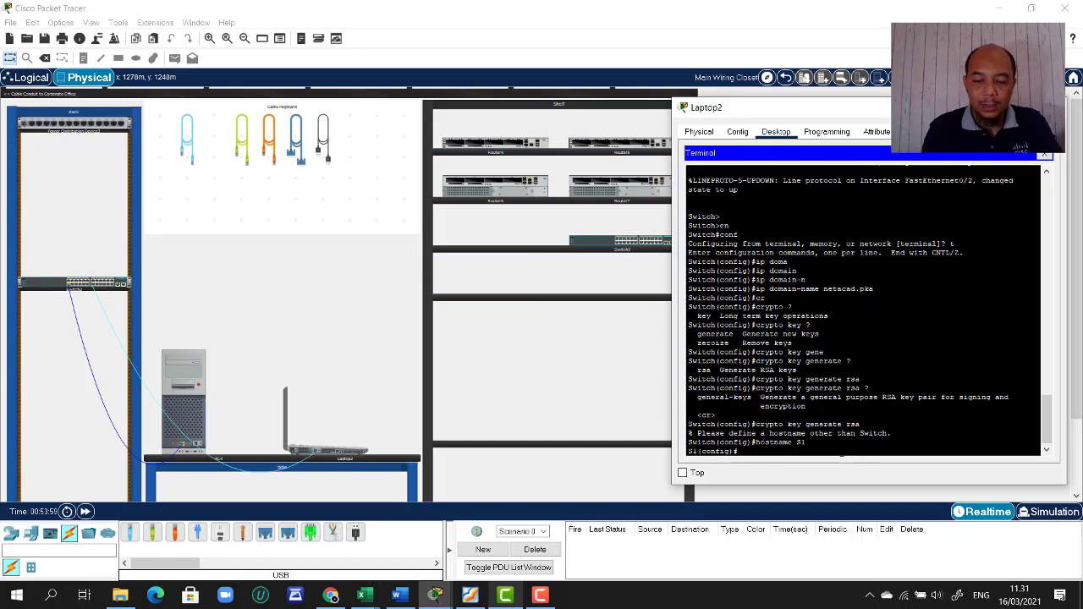
text(crypto key generate rsa)
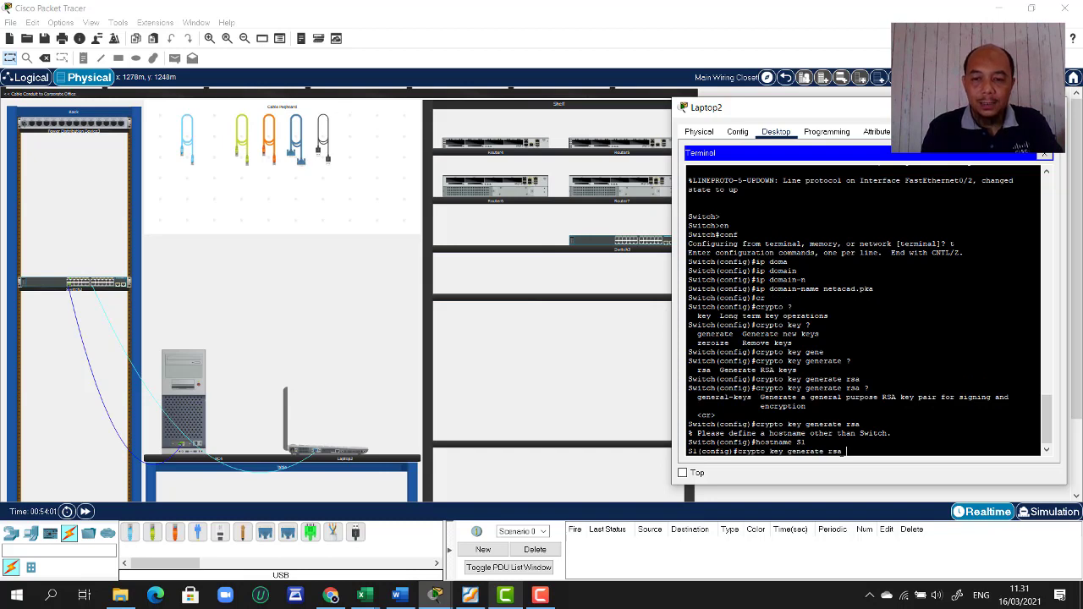
key(Return)
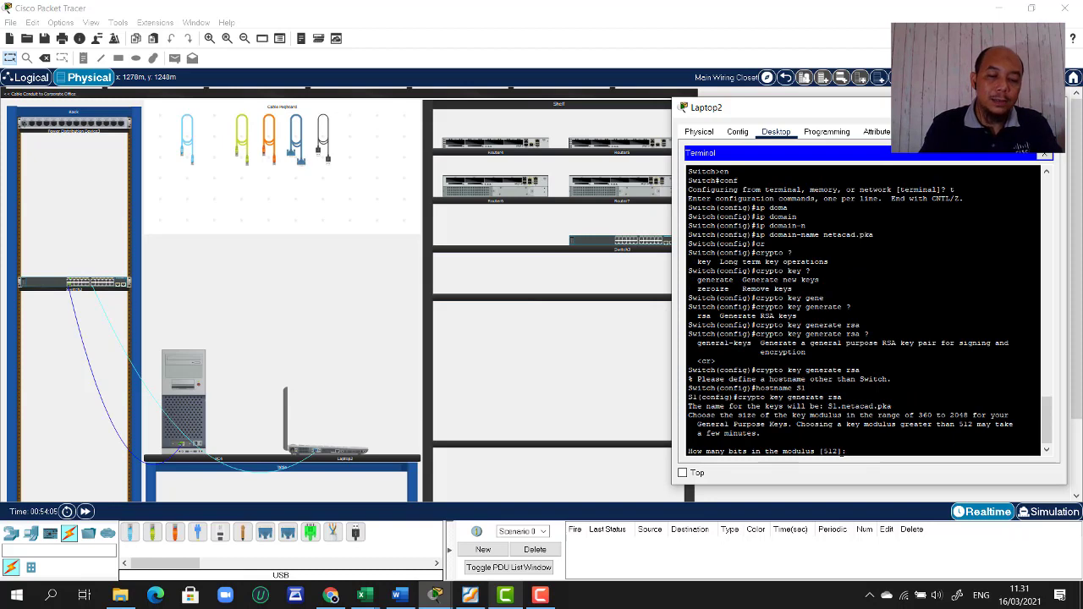
text(1024)
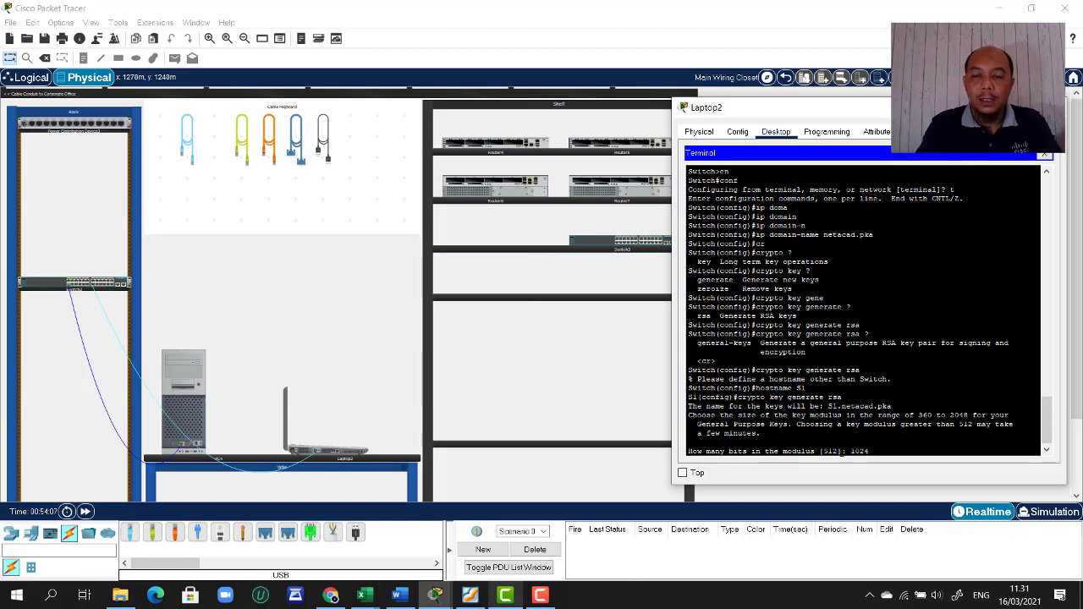
key(Return)
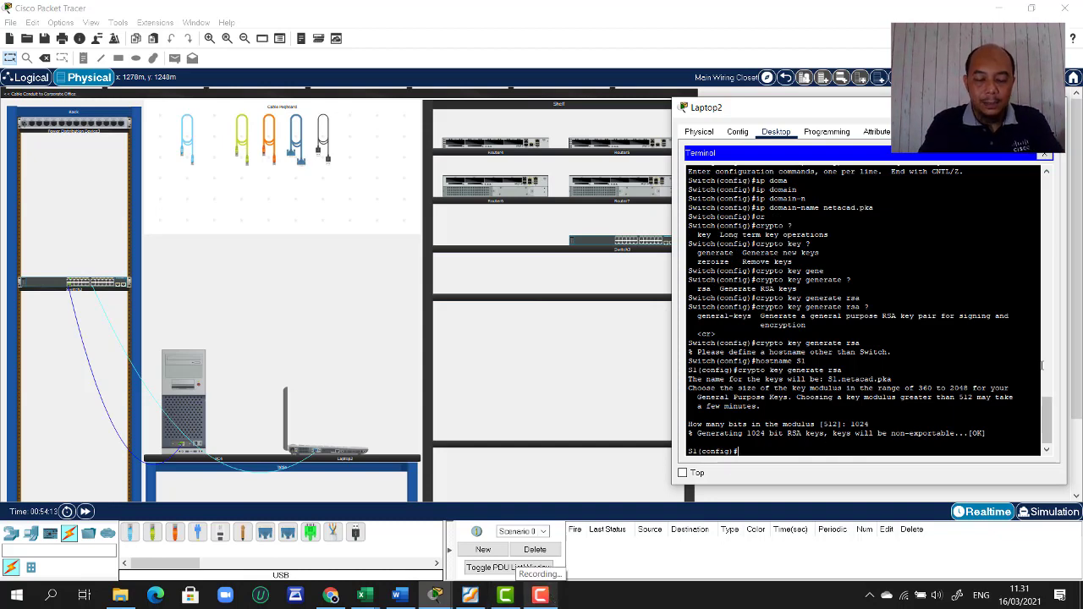
- Set the enable secret and create user 'administrator' with a secret password
text(nable)
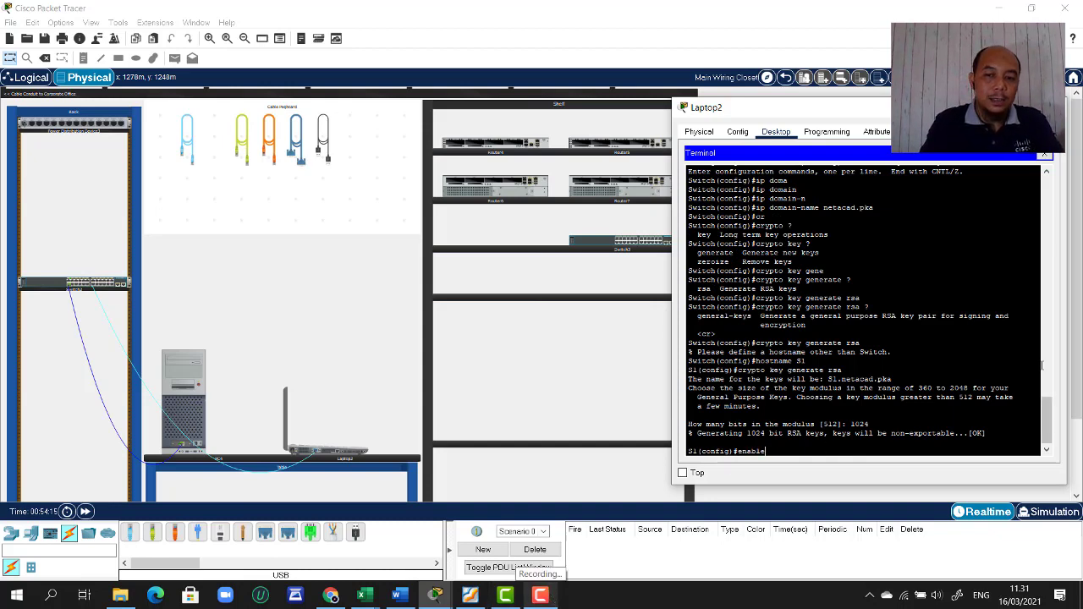
text( secret)
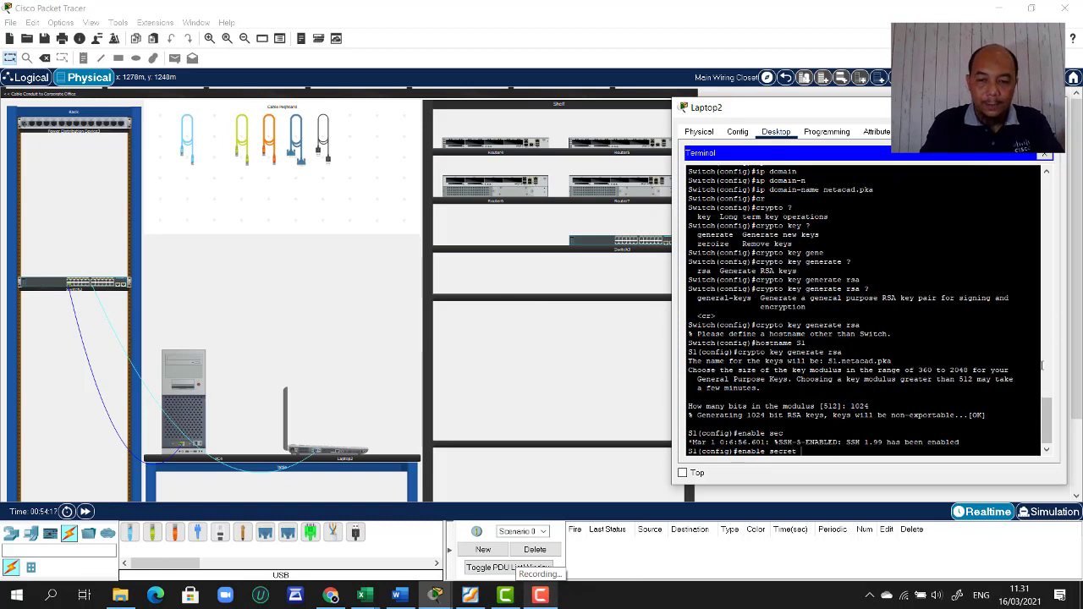
text( class)
key(Return)
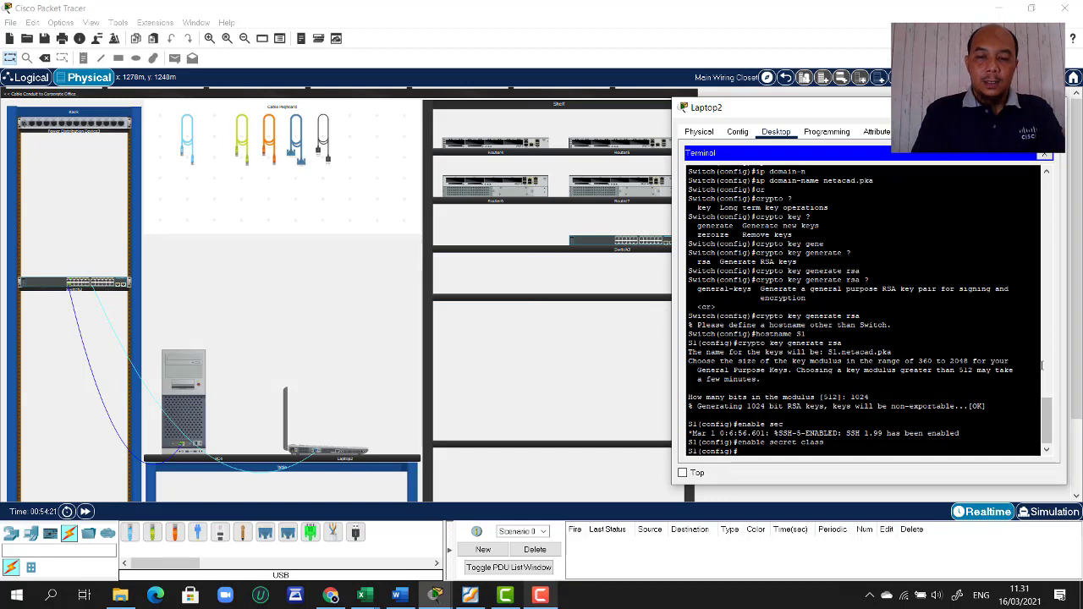
text(su)
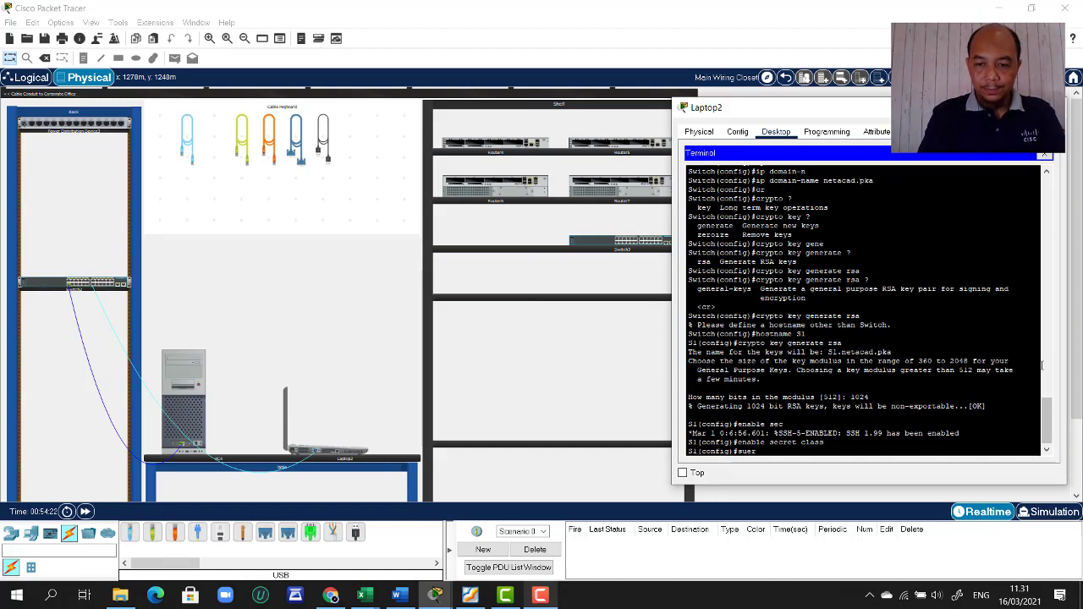
key(BackSpace)
key(BackSpace)
key(BackSpace)
text(sernam)
key(Tab)
text(admi)
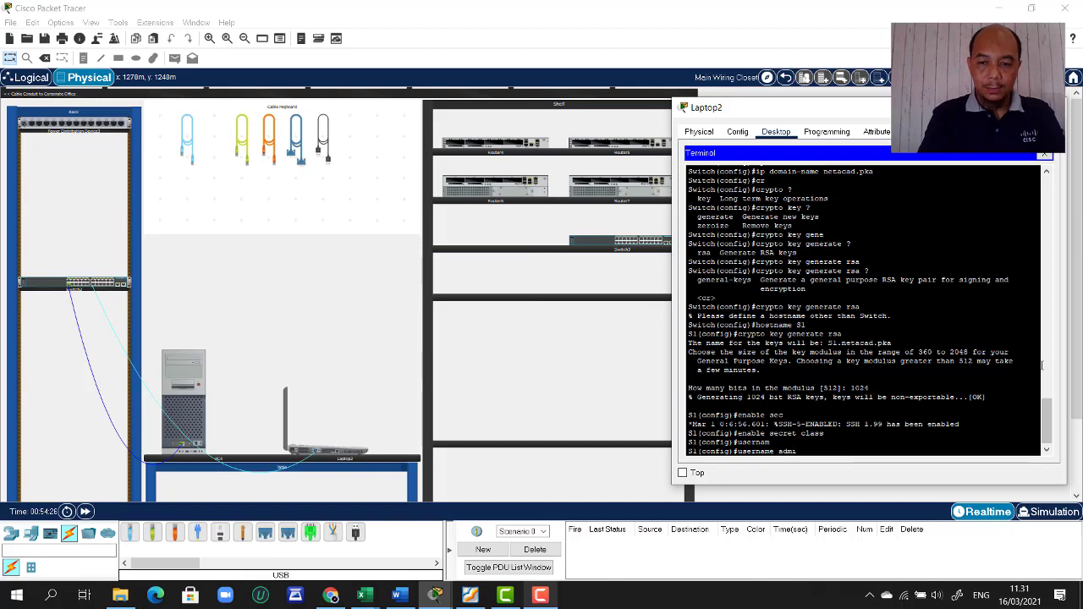
text(nistrator)
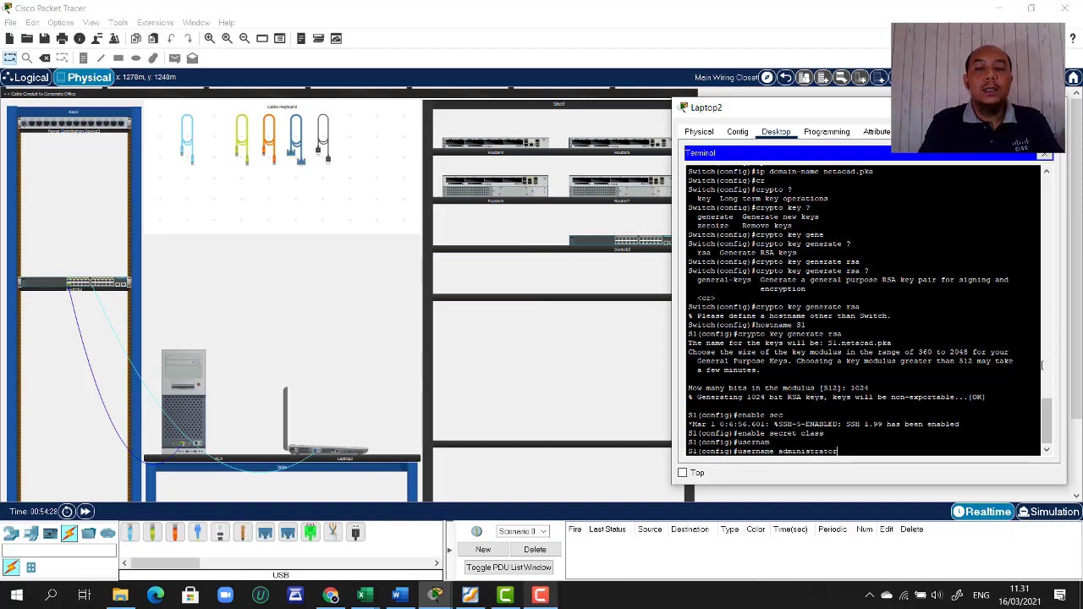
text( sec)
key(Tab)
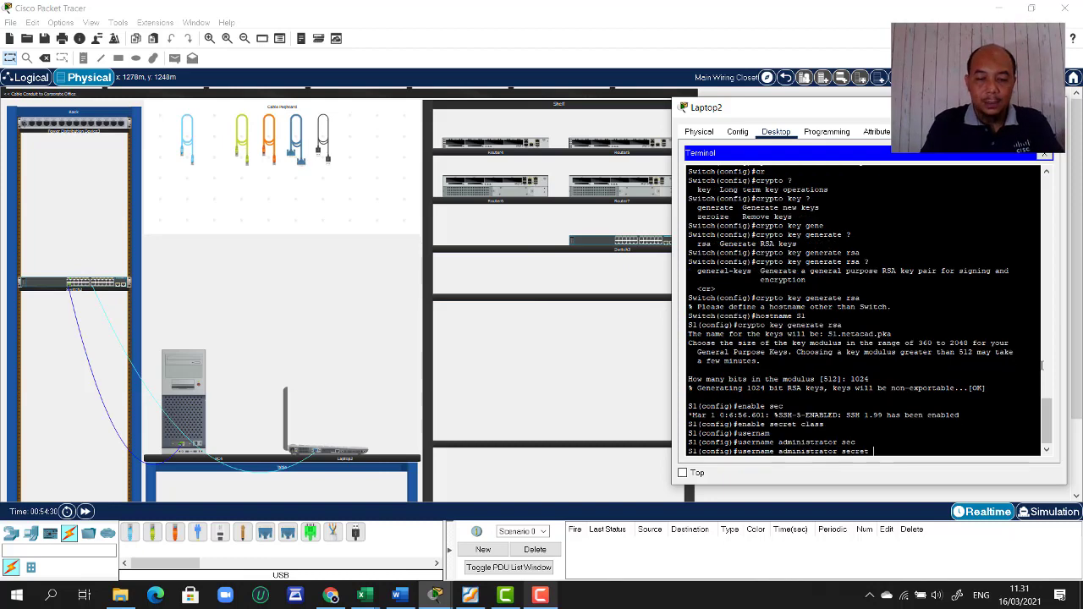
text(cisco)
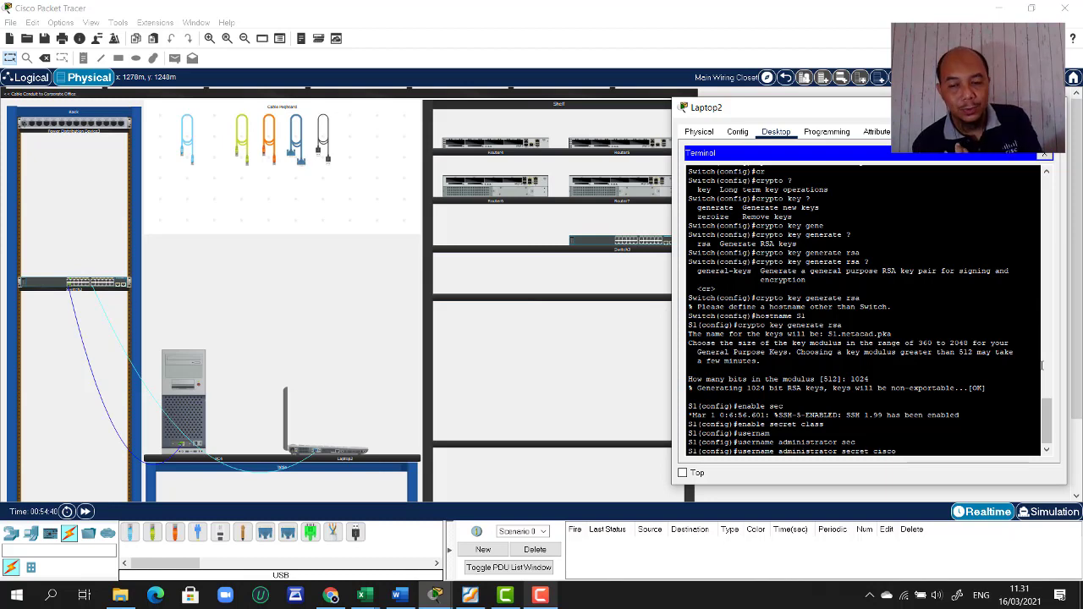
key(Return)
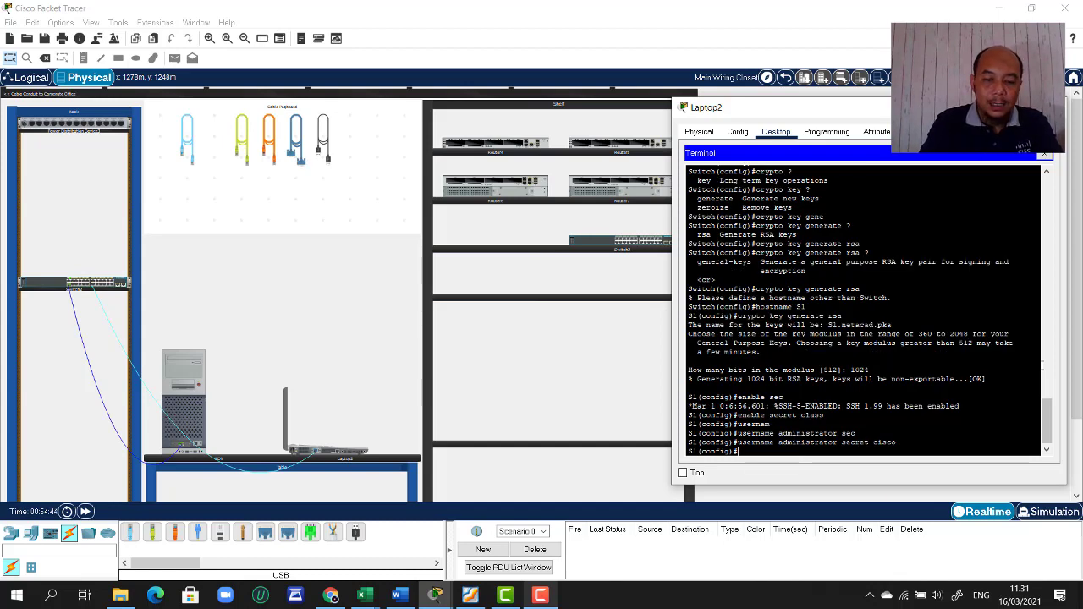
- Require SSH version 2 with 'ip ssh version 2'
text(ip )
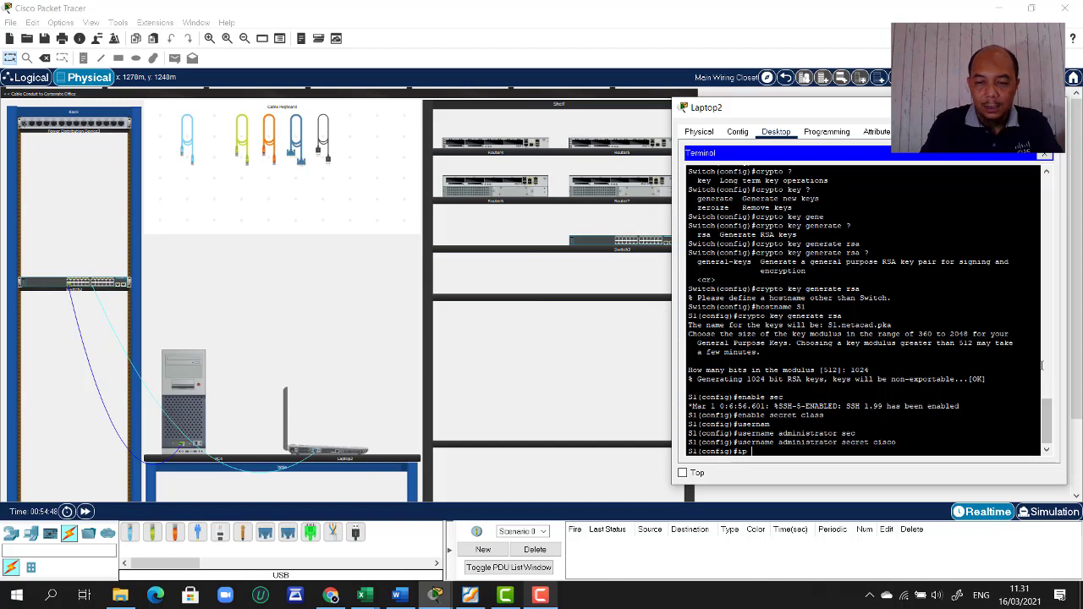
text(sss)
key(Tab)
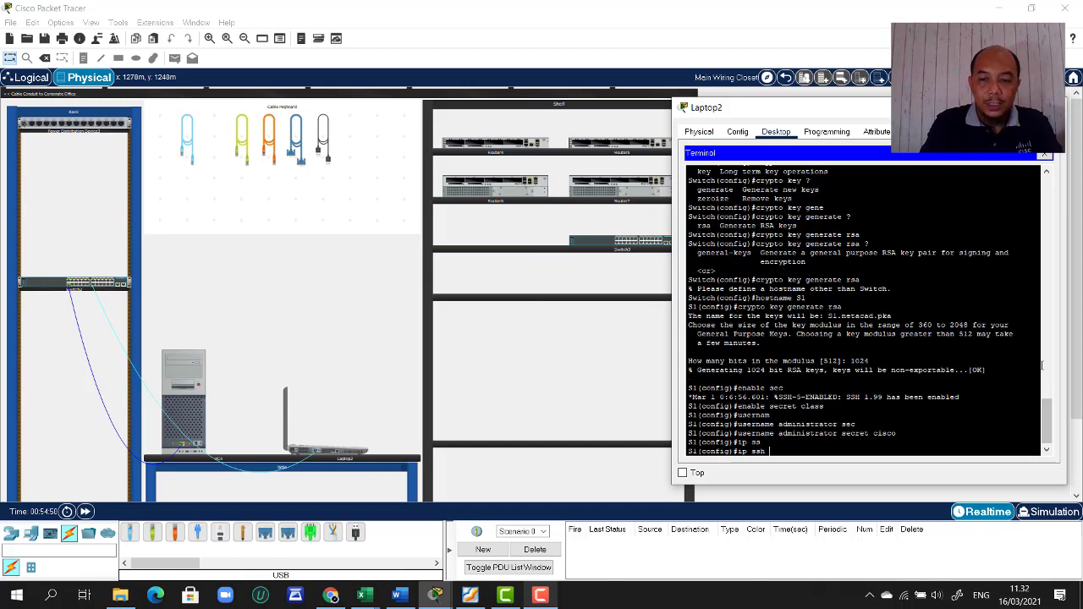
text(ver)
key(Tab)
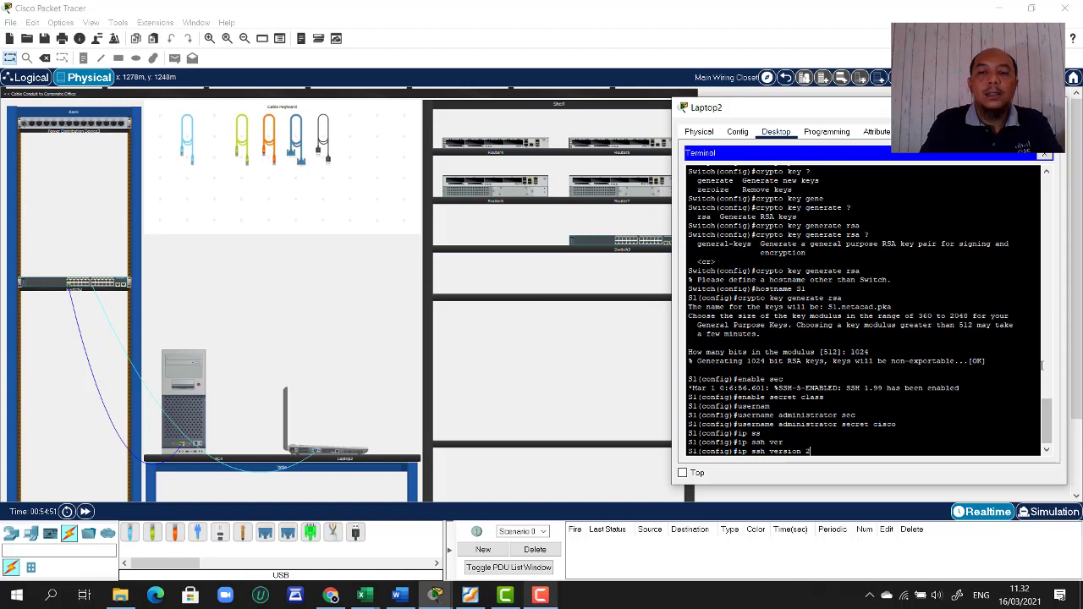
text(2)
key(Return)
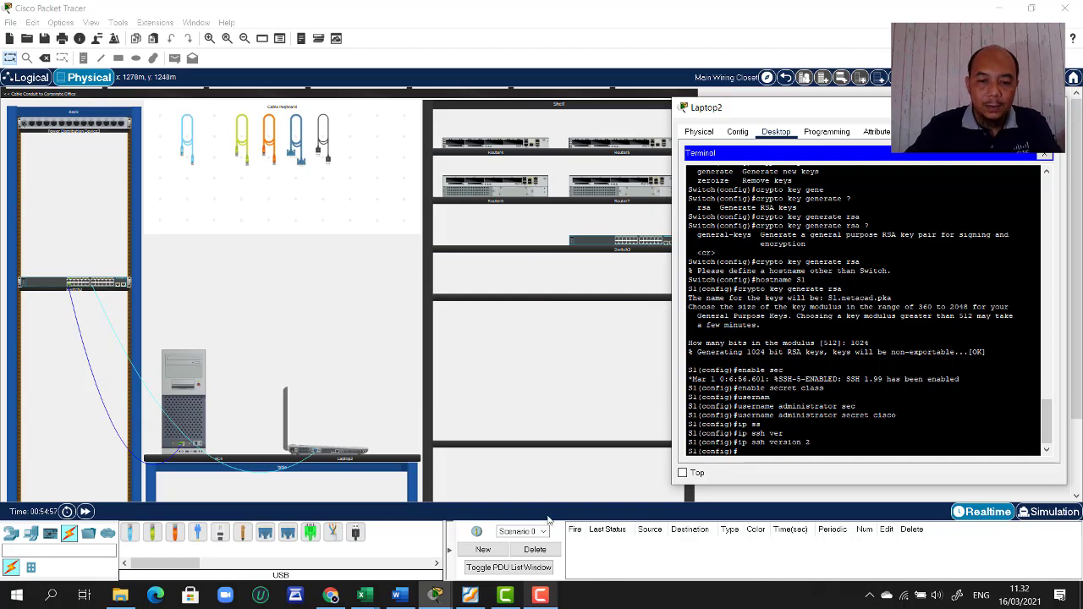
click(471, 597)
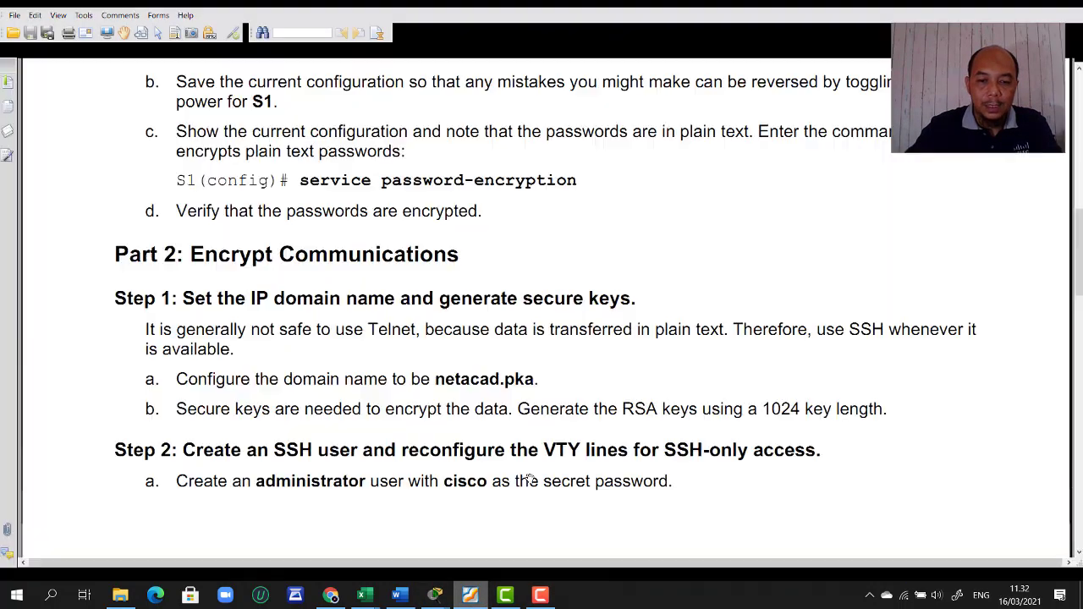
scroll(525, 455, down, 2)
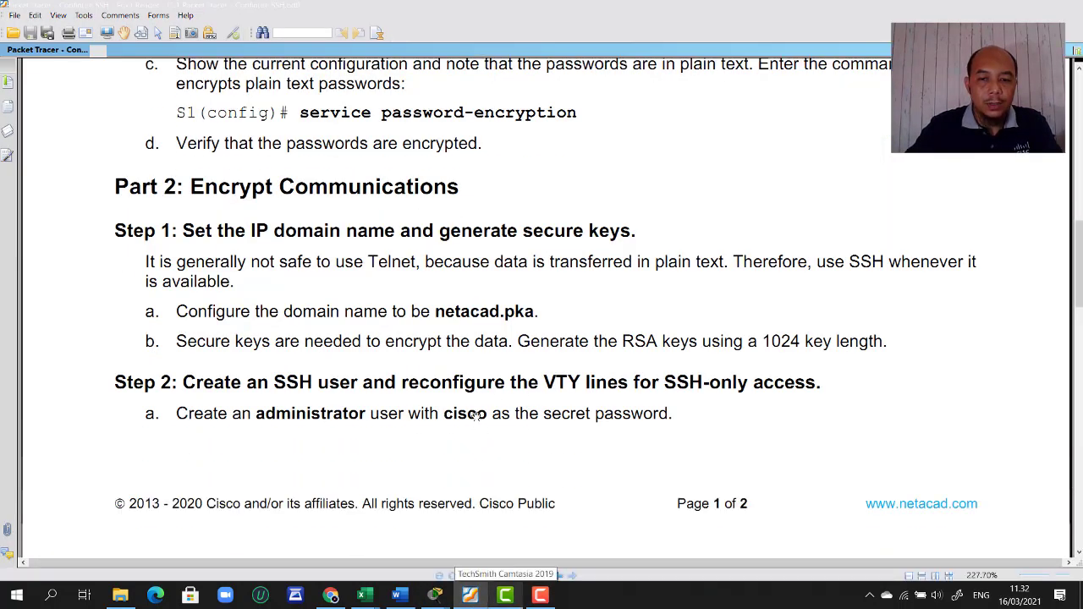
scroll(508, 414, down, 10)
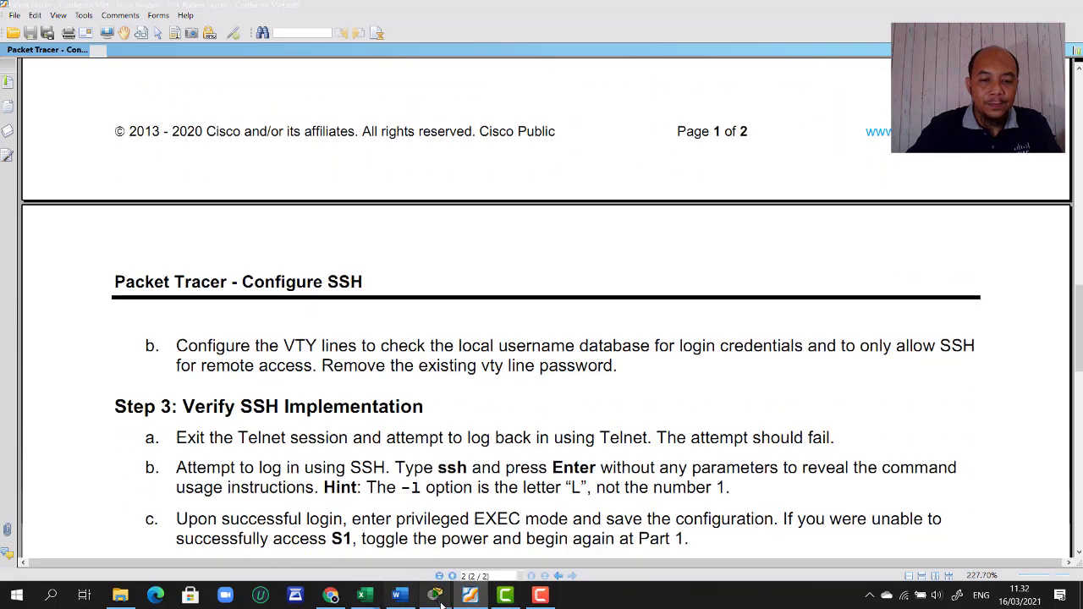
click(468, 601)
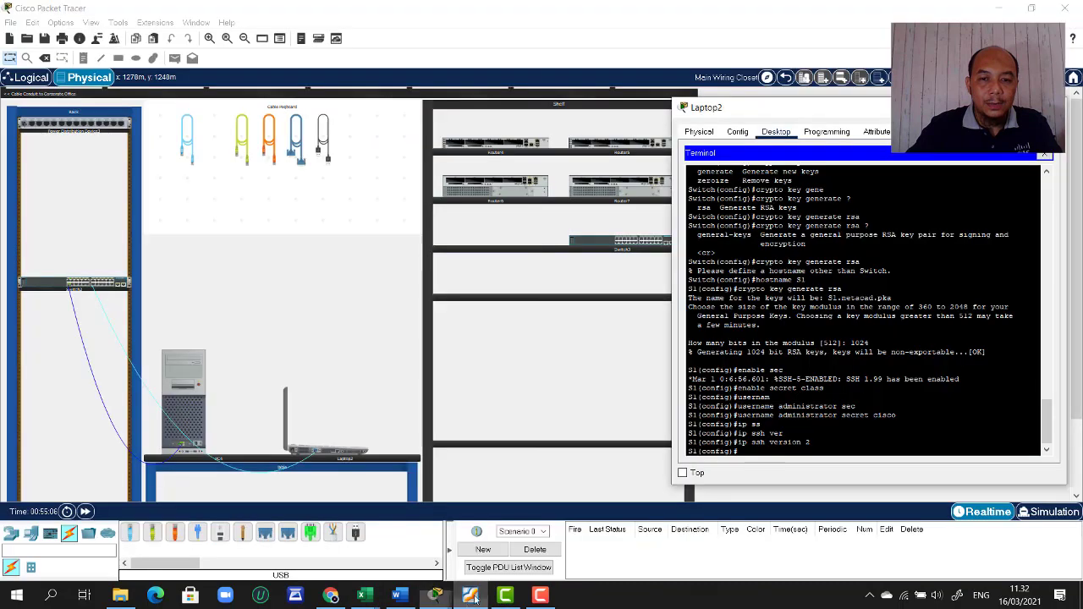
- Enter 'line vty 0 4' and set the lines to 'login local'
text(line)
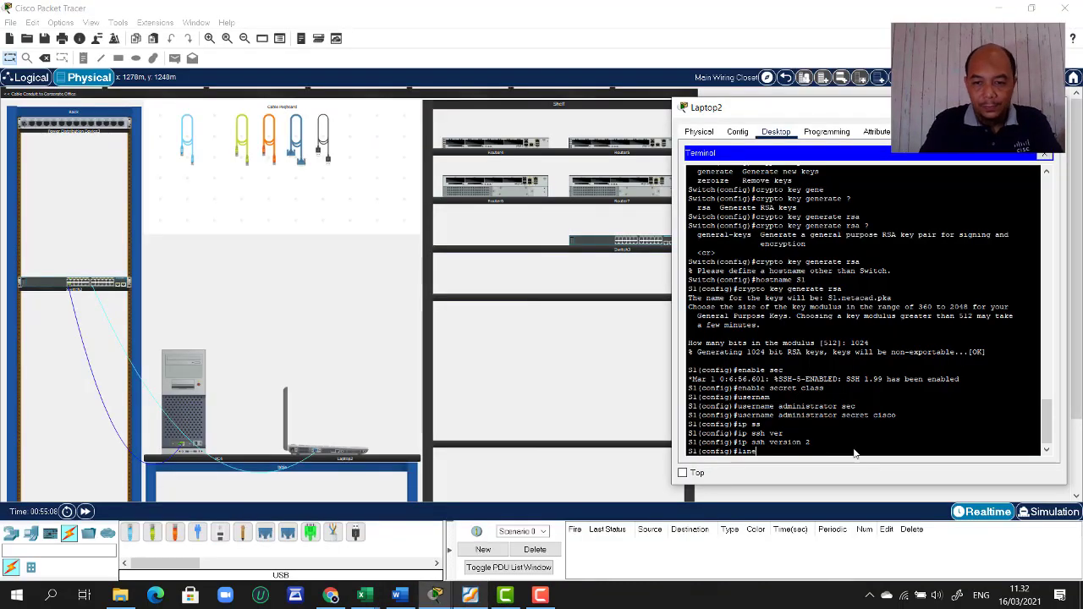
text( vty)
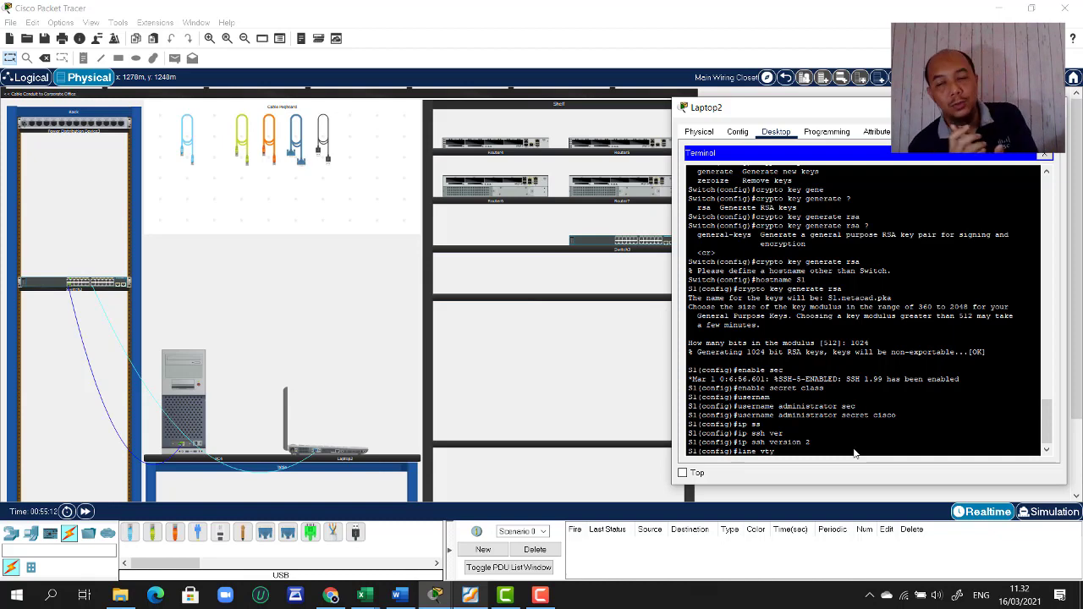
text( 0)
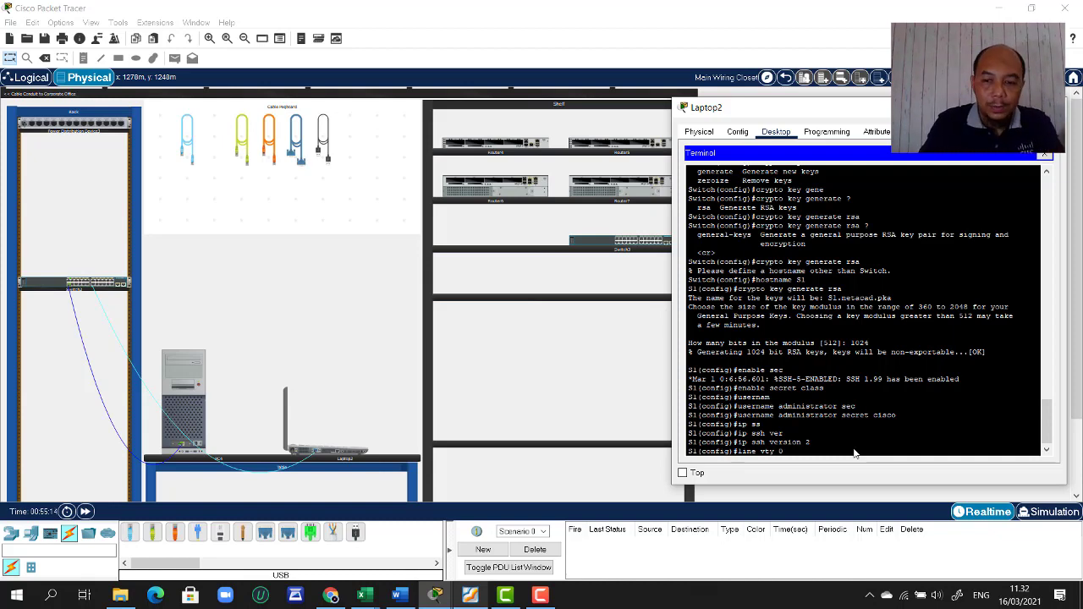
text( 4)
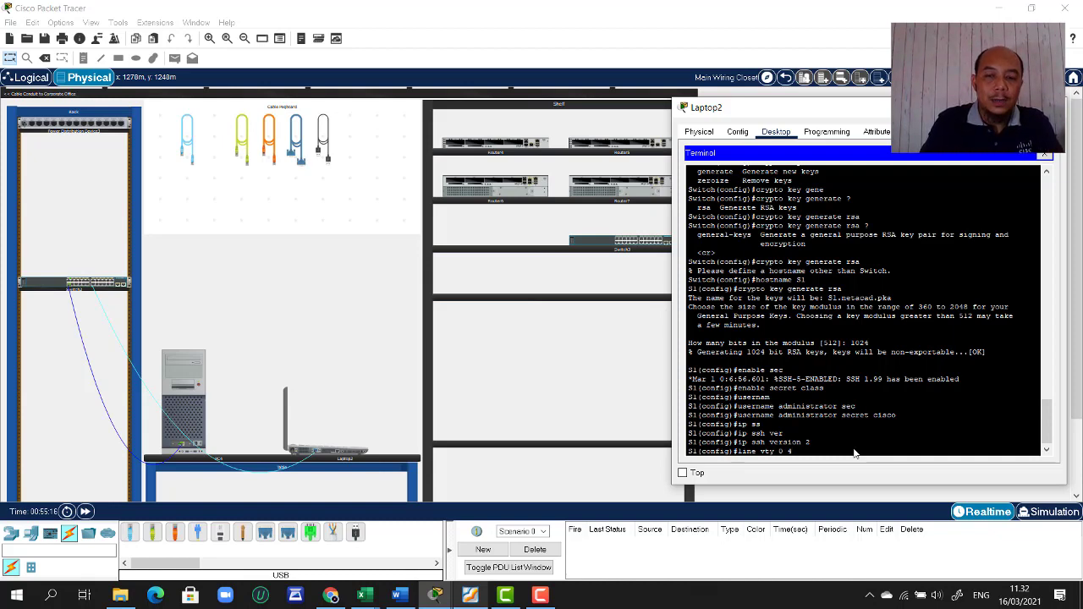
key(Return)
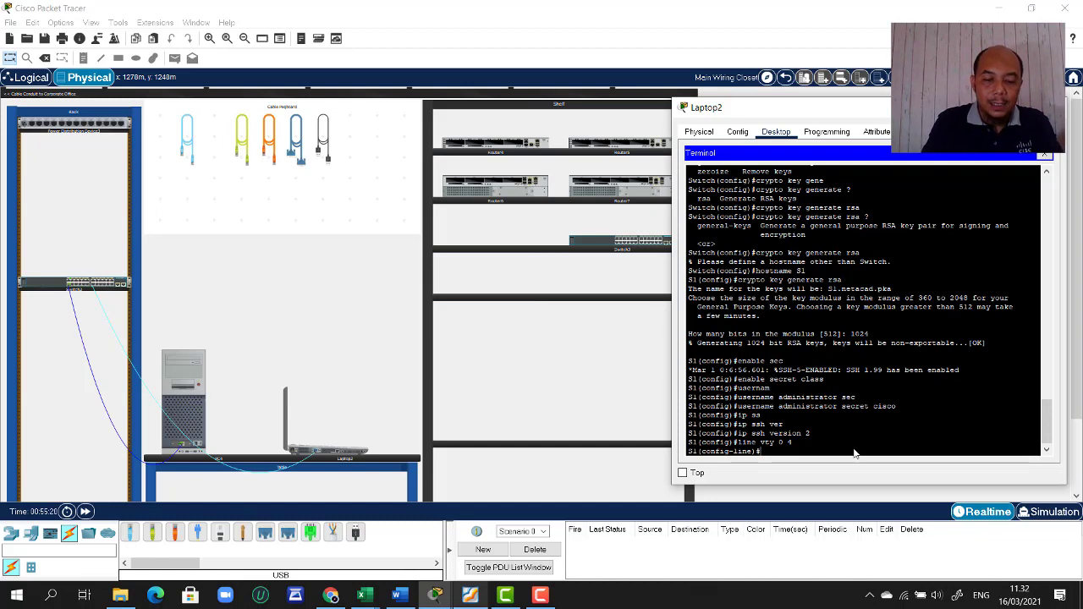
text(tr)
key(BackSpace)
key(BackSpace)
text(lo)
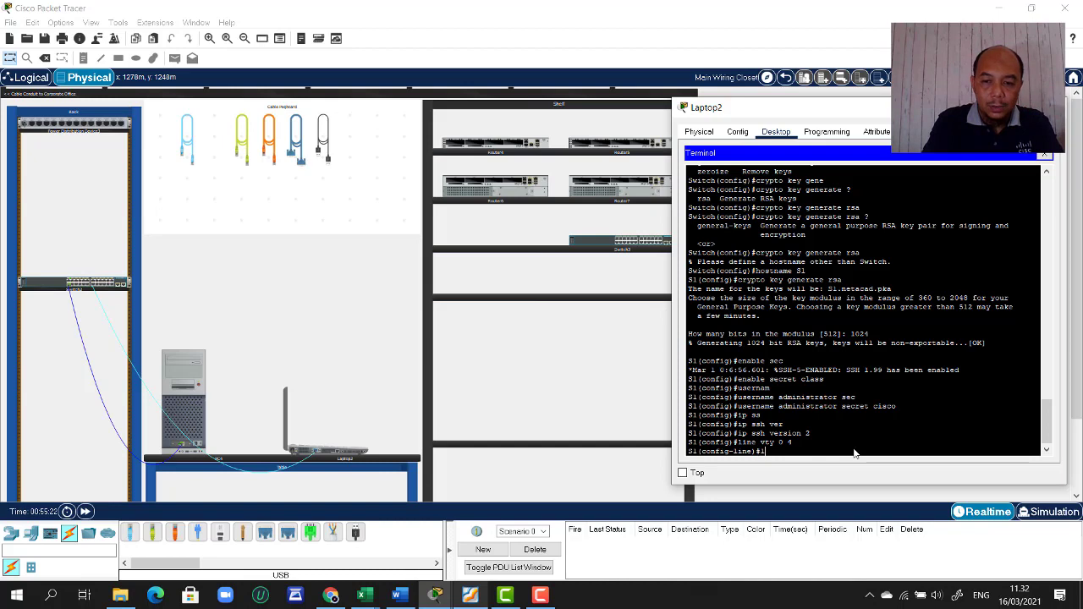
text(gin)
key(Return)
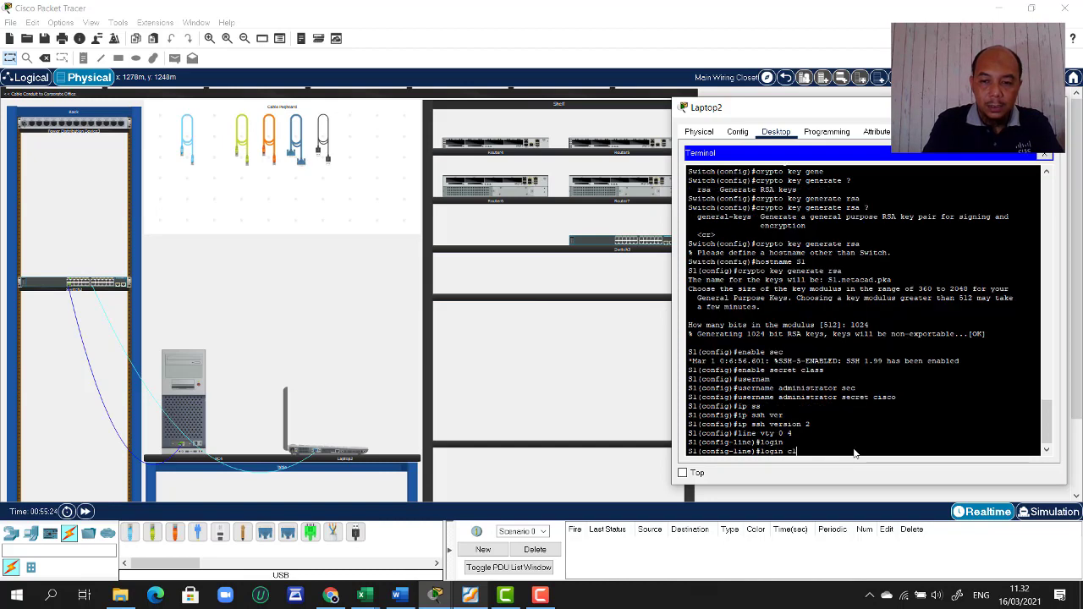
text(login cl)
key(BackSpace)
key(BackSpace)
key(Tab)
key(Return)
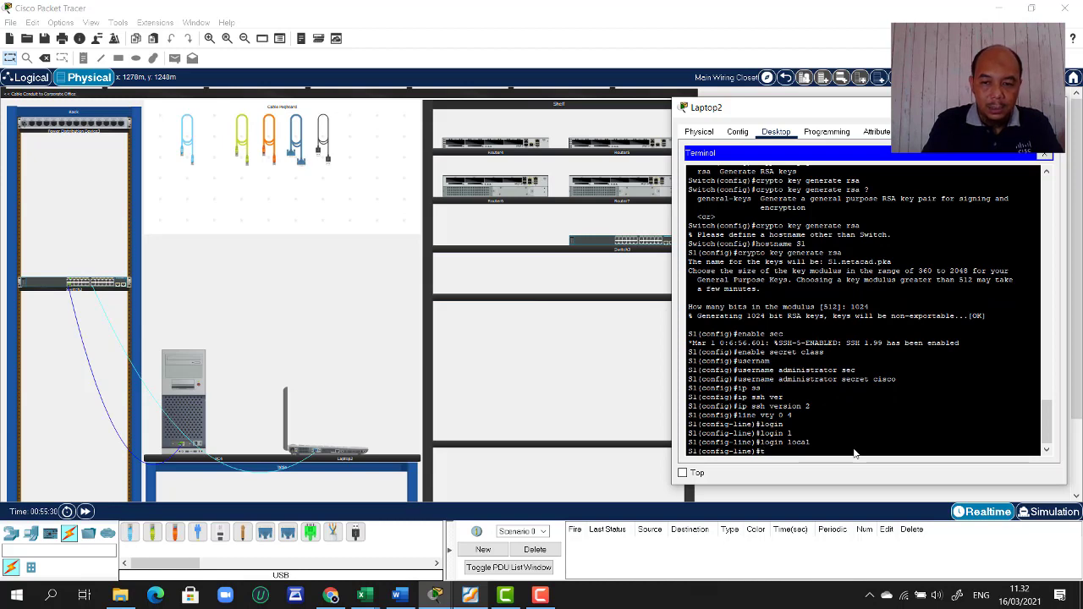
- Allow only SSH on the vty lines with 'transport input ssh', then type exit
text(tra)
key(Tab)
text(on)
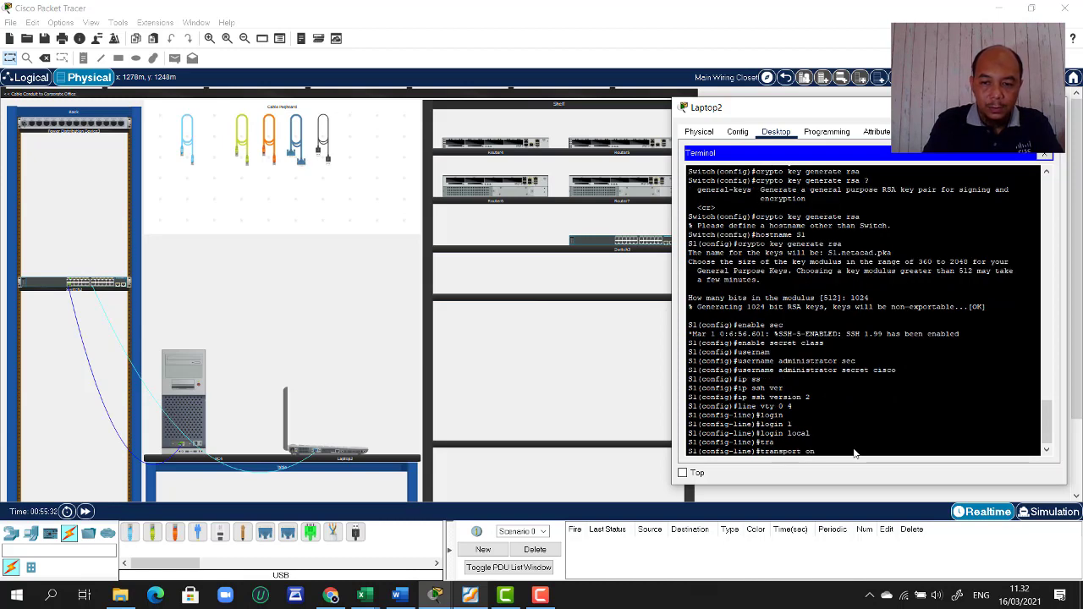
text(n)
key(Tab)
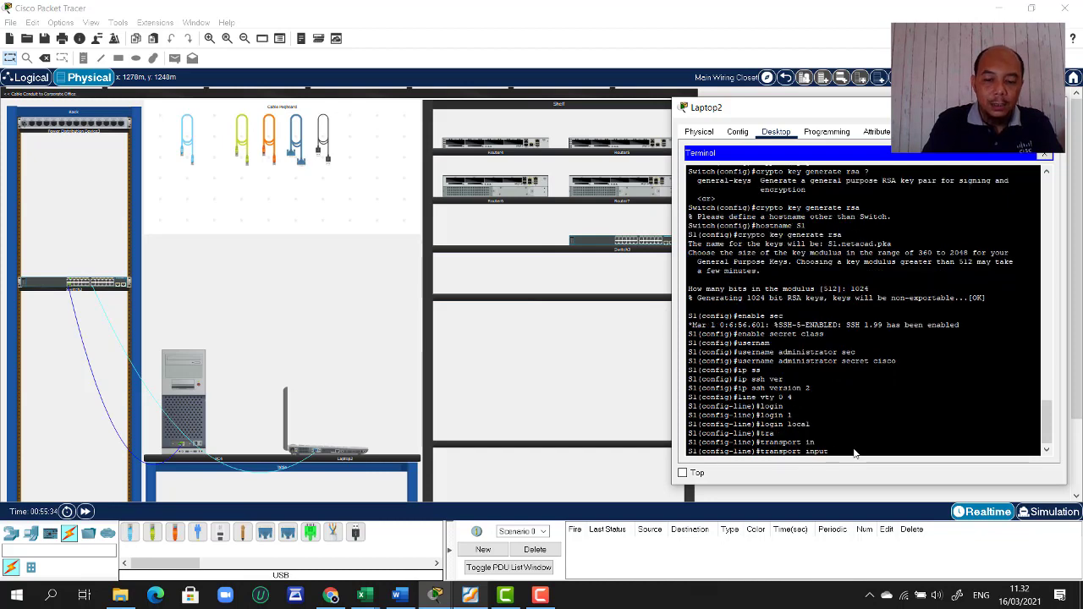
text(?)
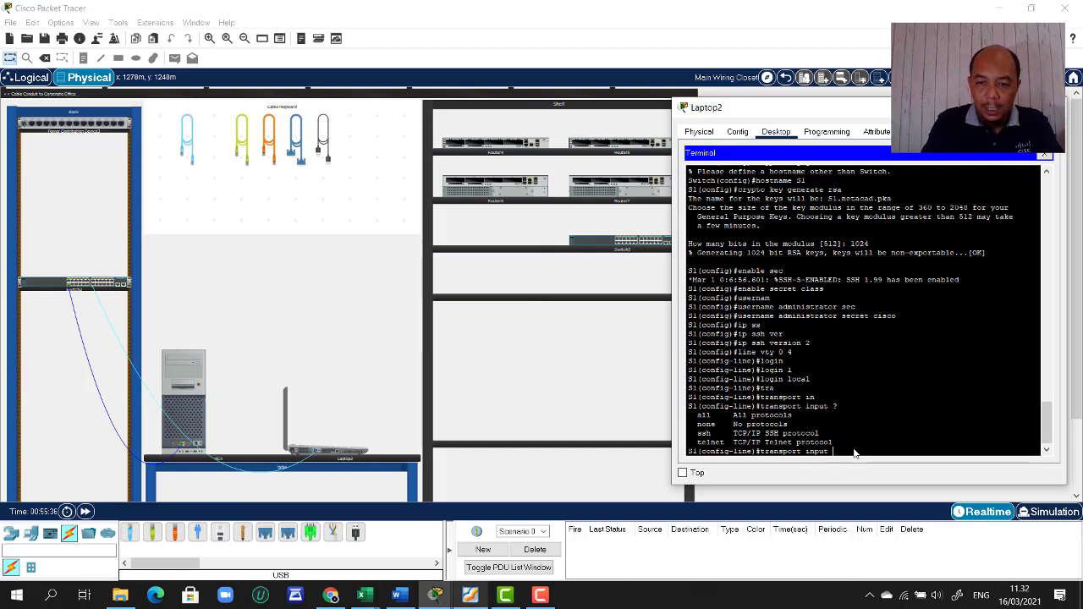
text(ssh)
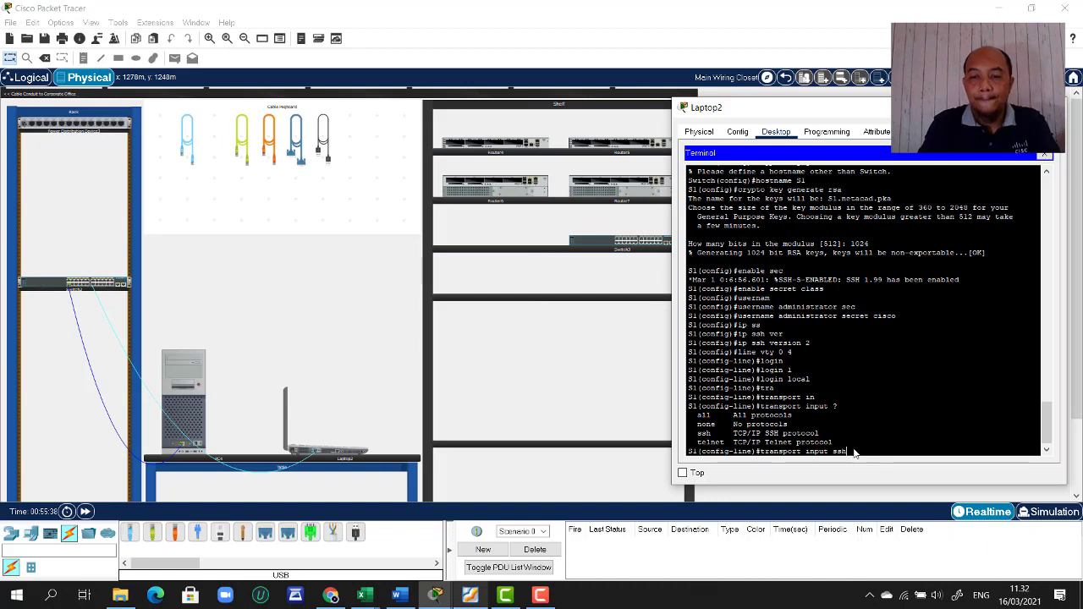
key(Return)
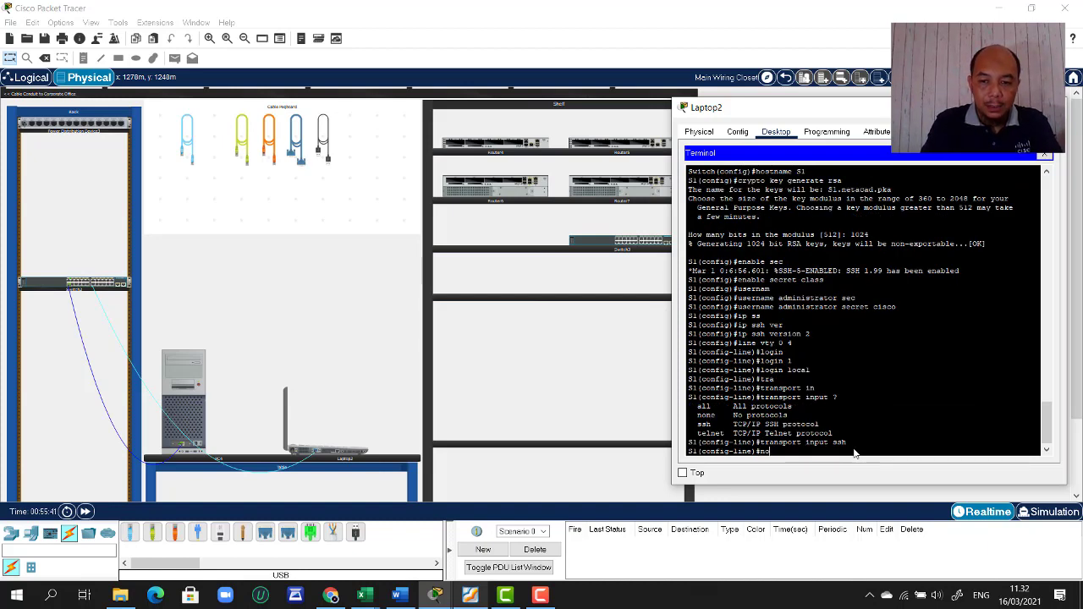
text(no shut)
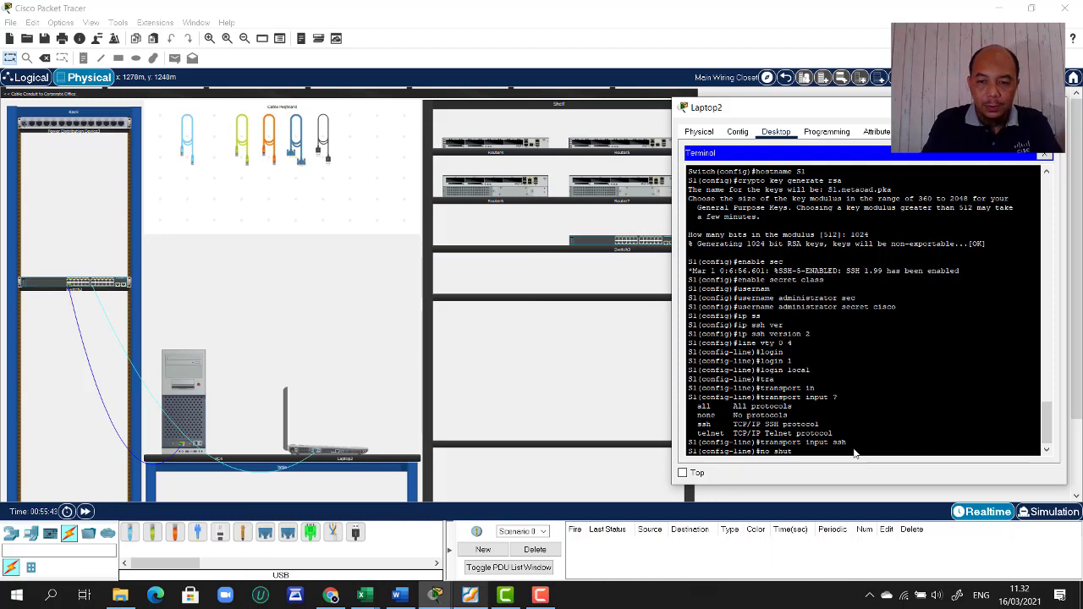
key(BackSpace)
key(BackSpace)
key(BackSpace)
key(BackSpace)
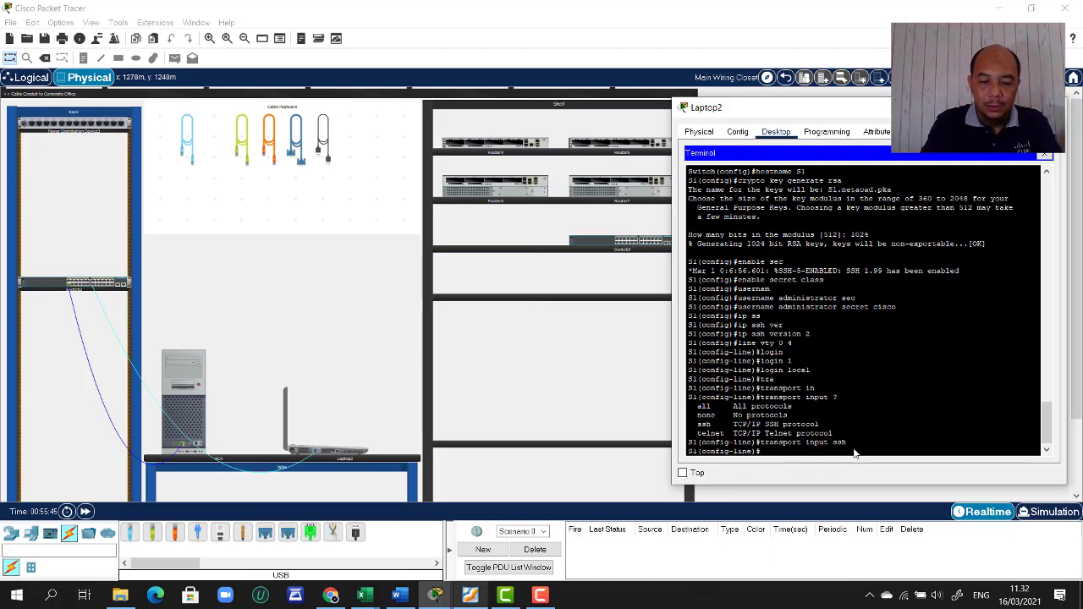
text(ex)
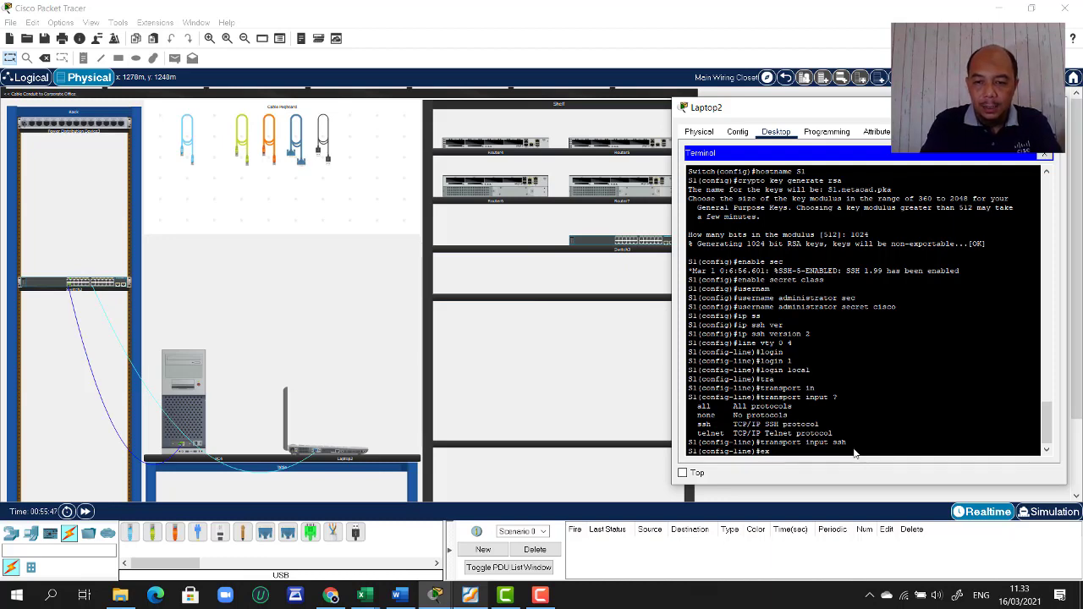
text(it)
- Return to privileged mode and save with 'copy run startup-config'
key(Return)
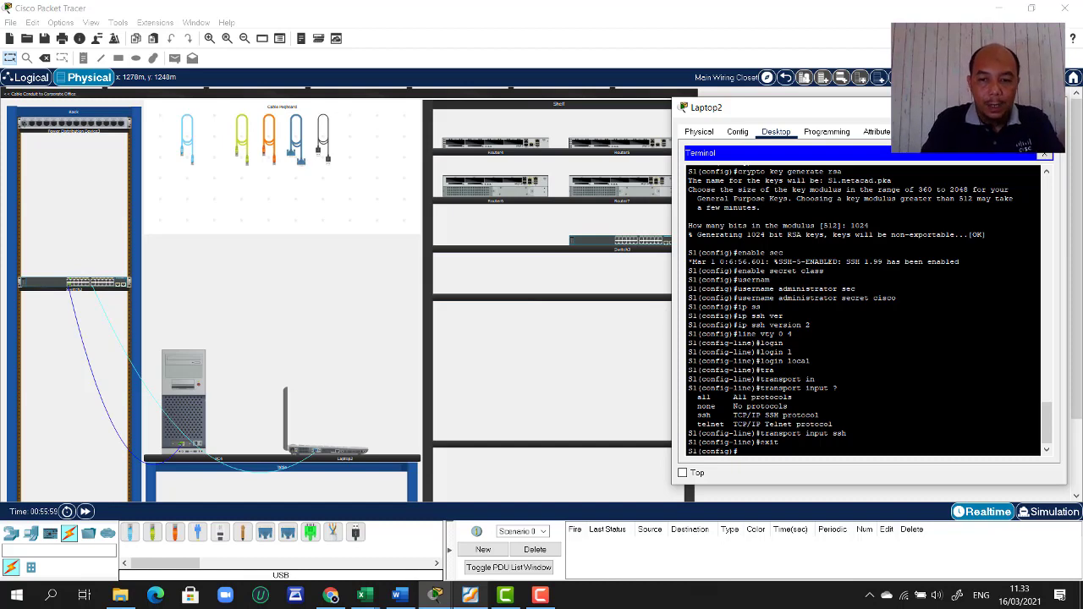
text(exit)
key(Return)
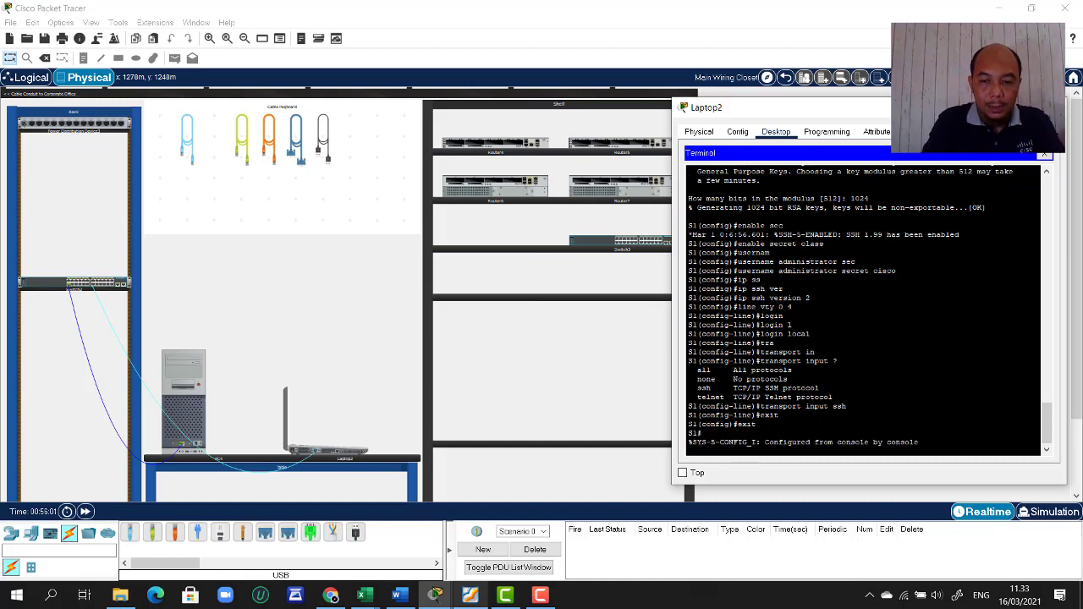
text(copy run)
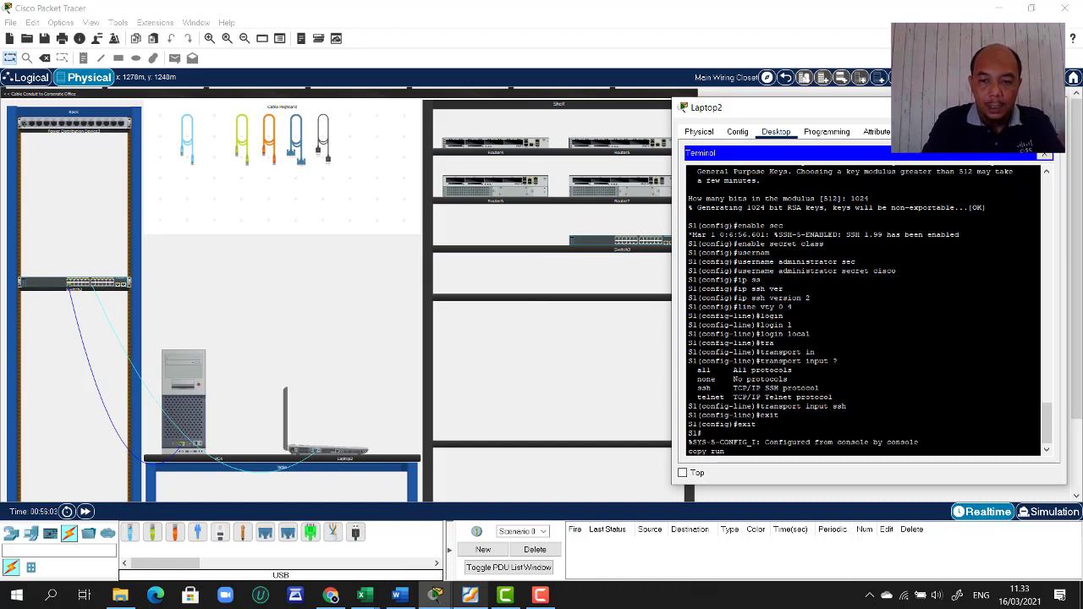
text( sta)
key(Tab)
key(Return)
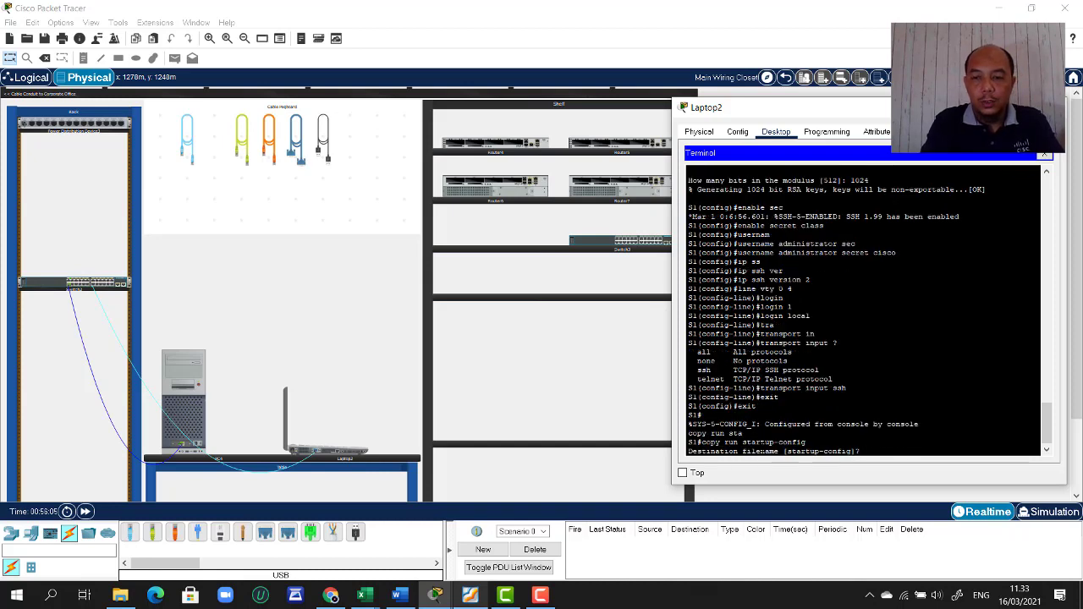
key(Return)
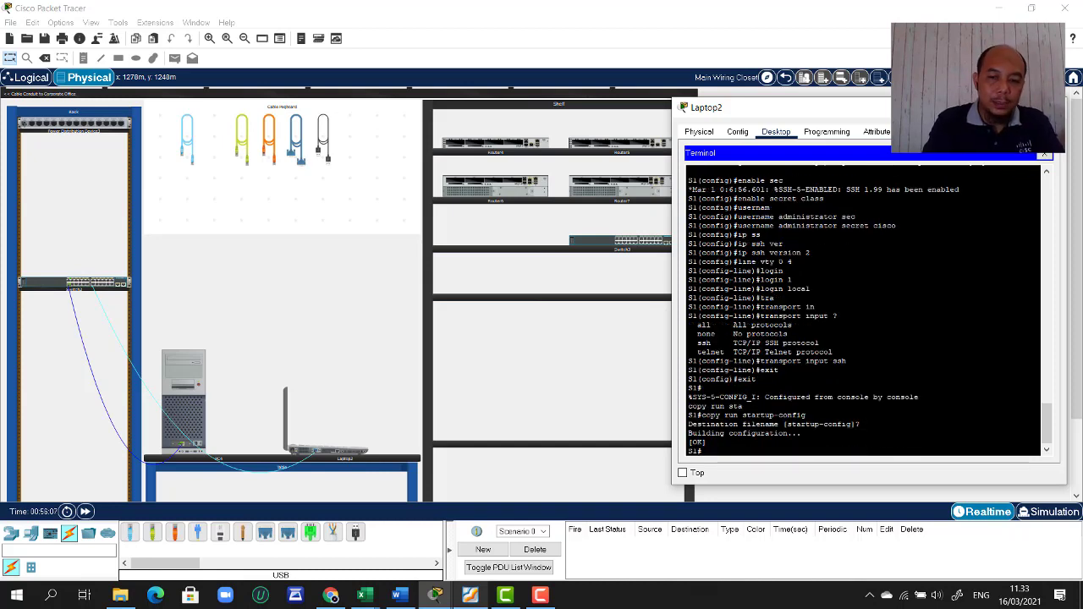
- List the running configuration with 'sh run' and page down to the vty 0 4 lines
text(sh run)
key(Return)
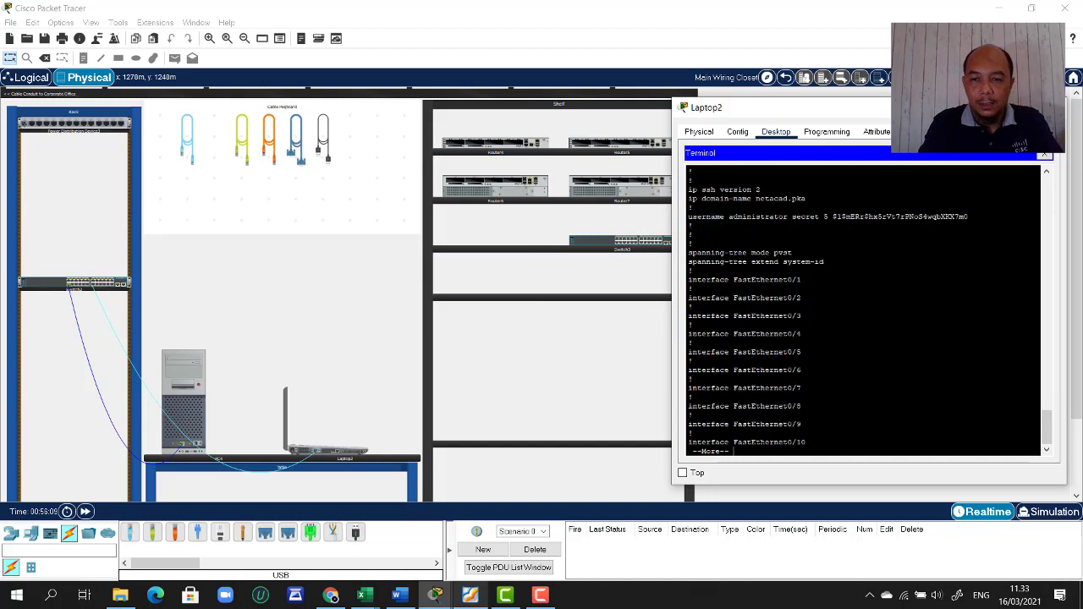
key(space)
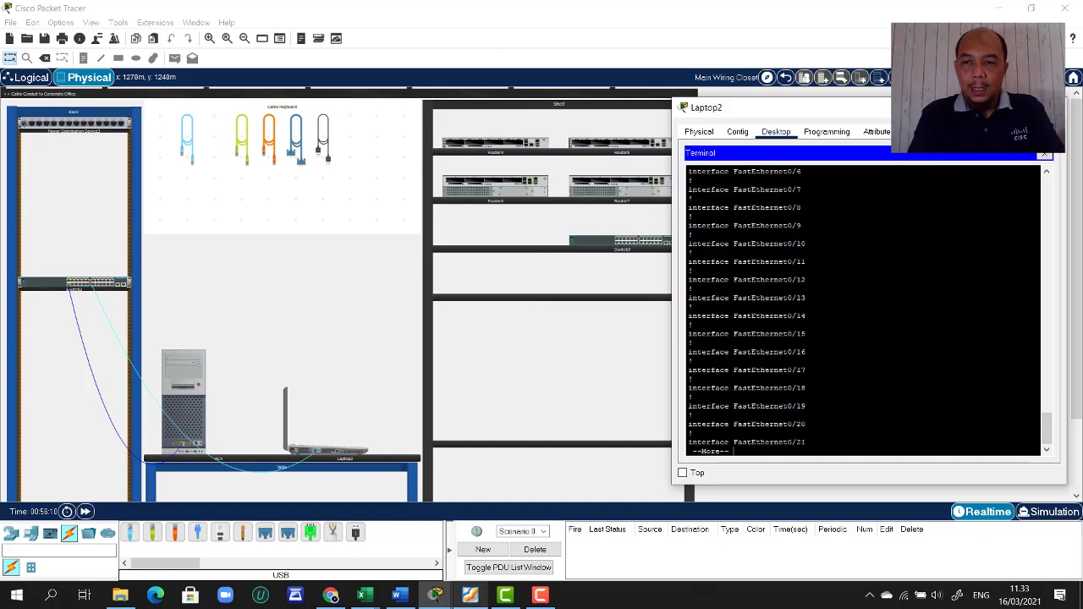
key(space)
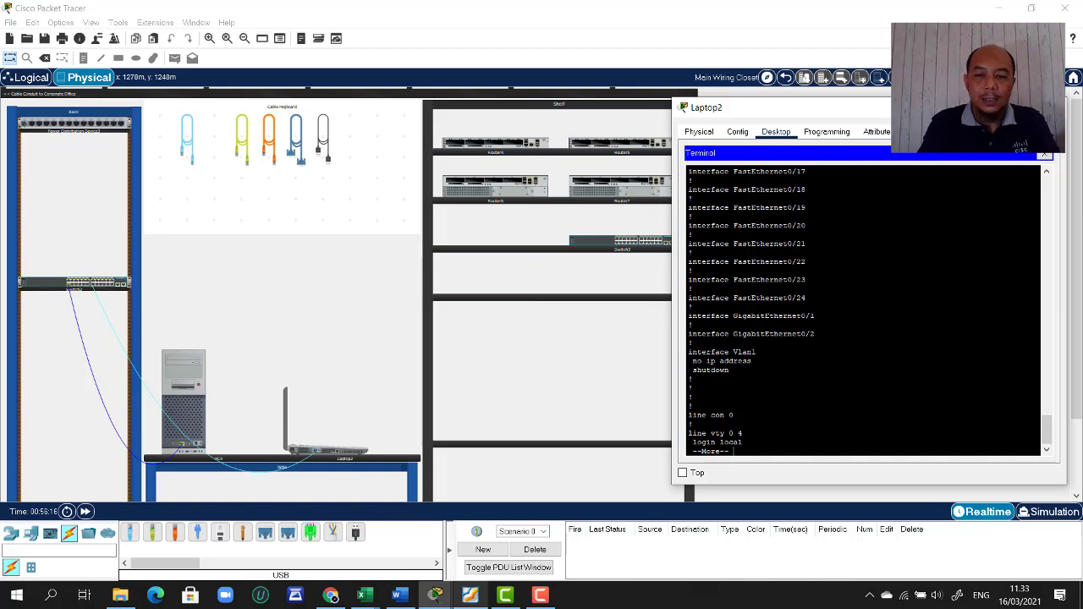
click(470, 595)
- Scroll the Configure SSH lab PDF up to its title and Addressing Table
scroll(523, 429, up, 15)
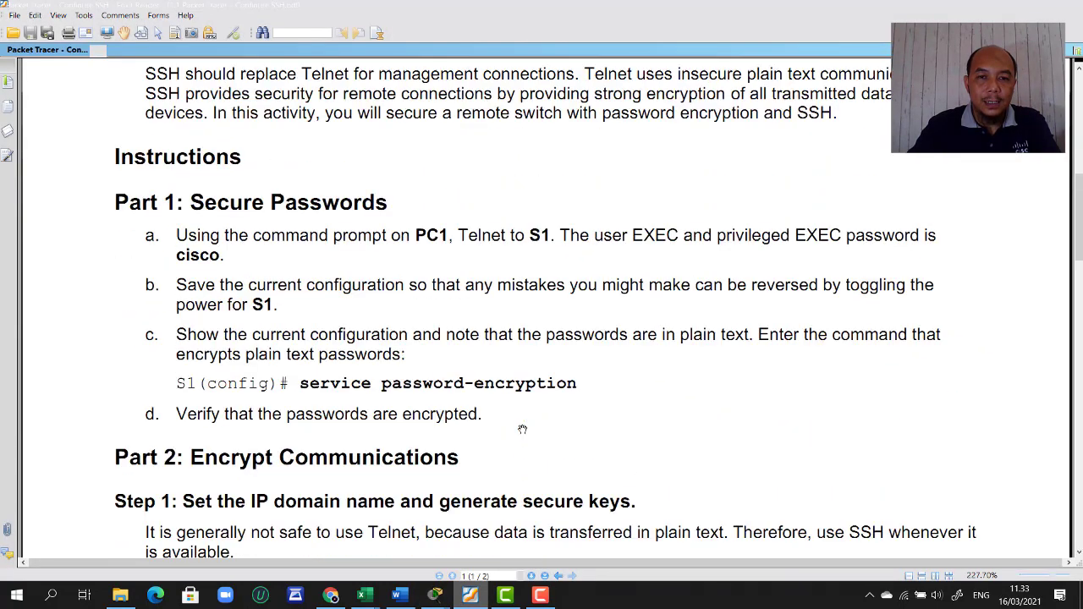
scroll(522, 429, up, 2)
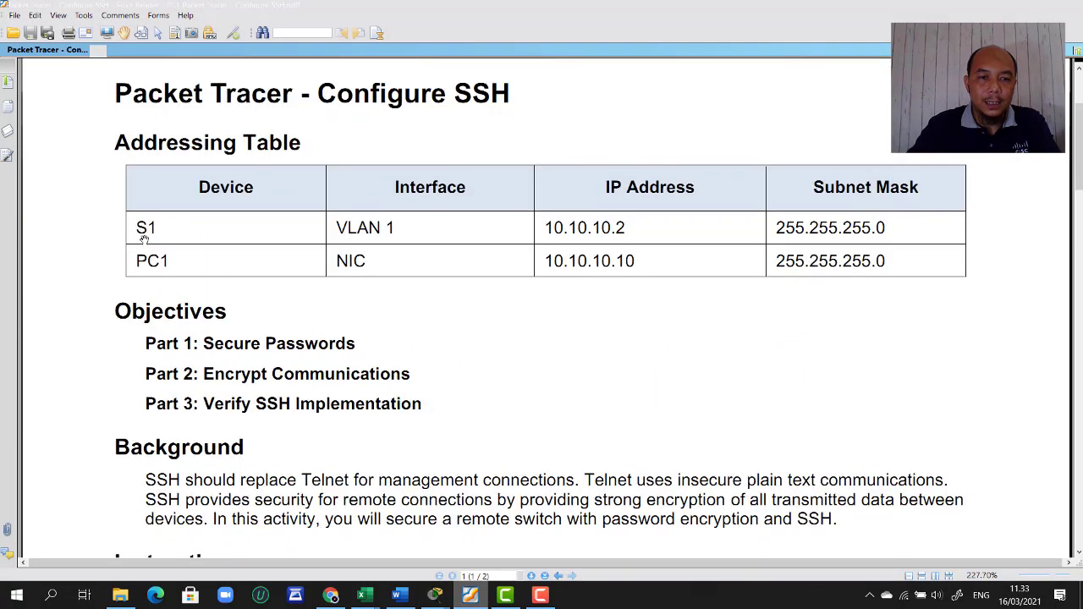
mouse_move(474, 597)
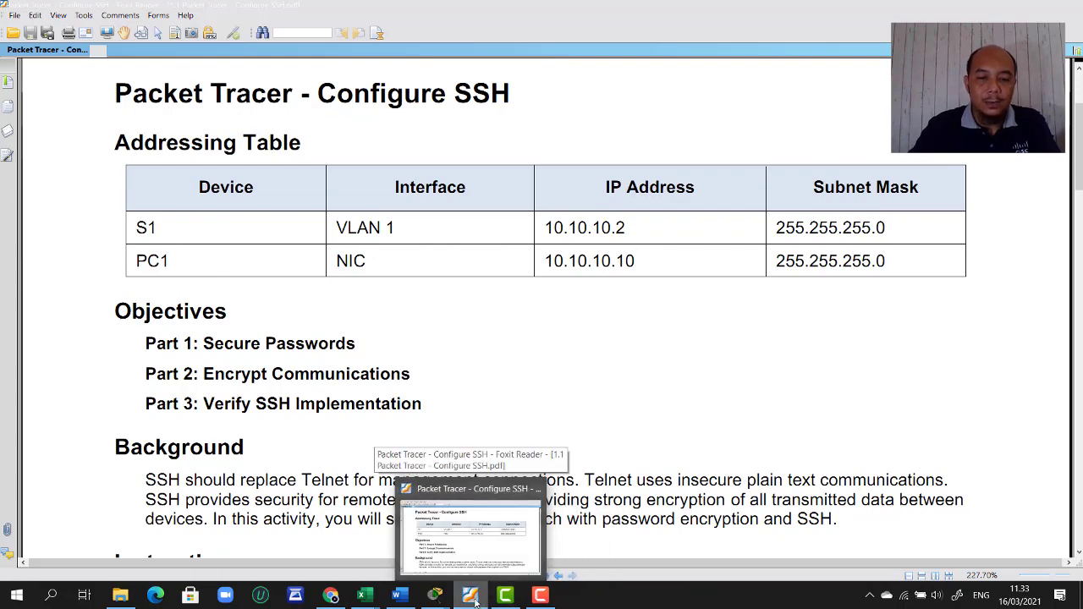
- On S1 from the Laptop2 terminal, enter global configuration and select interface VLAN 1
click(516, 524)
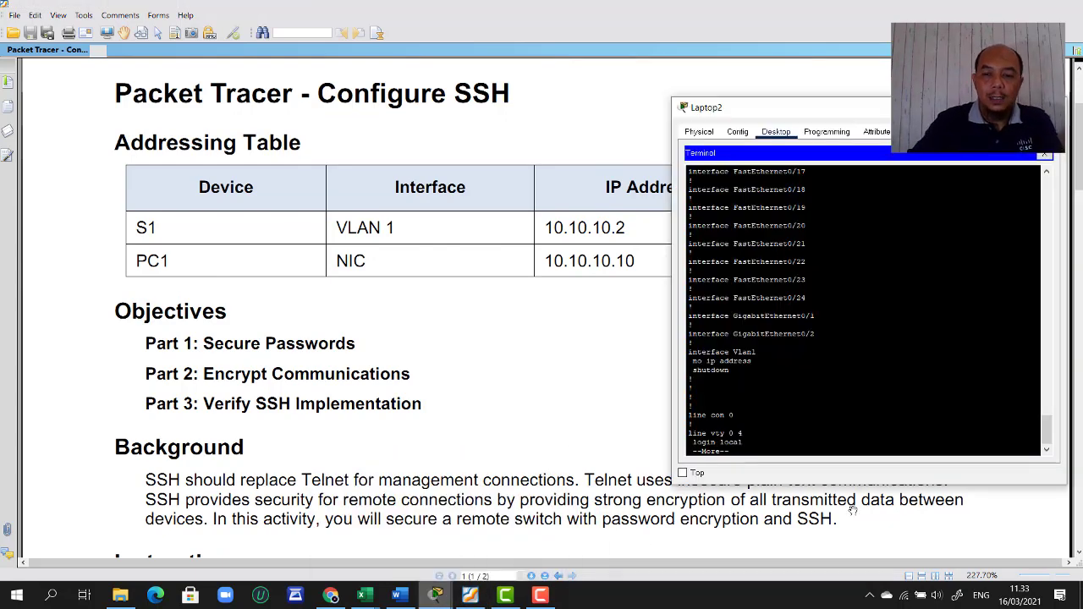
key(space)
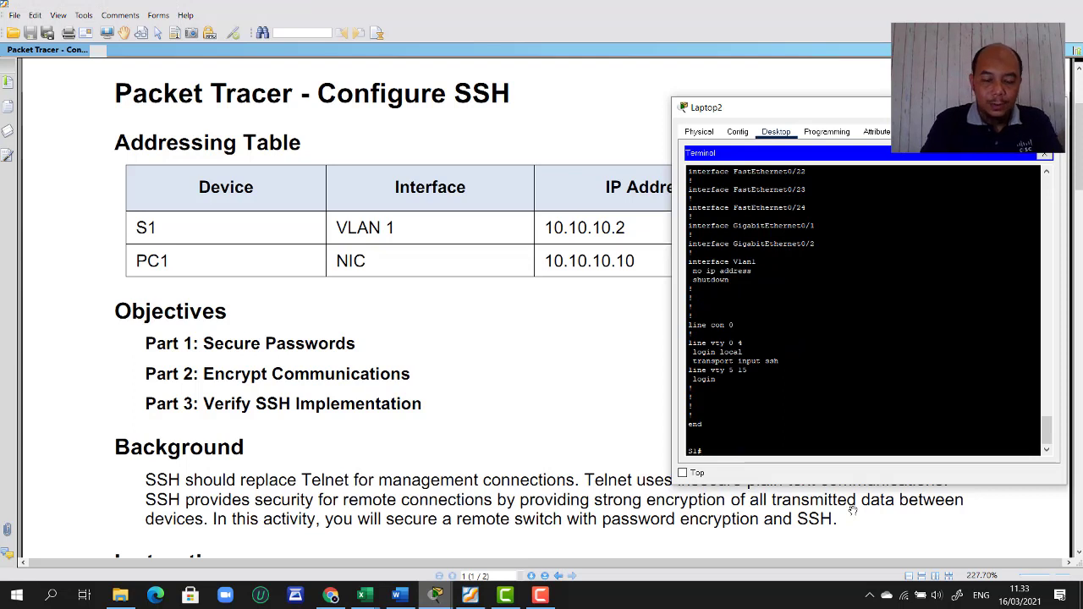
text(conf t)
key(Return)
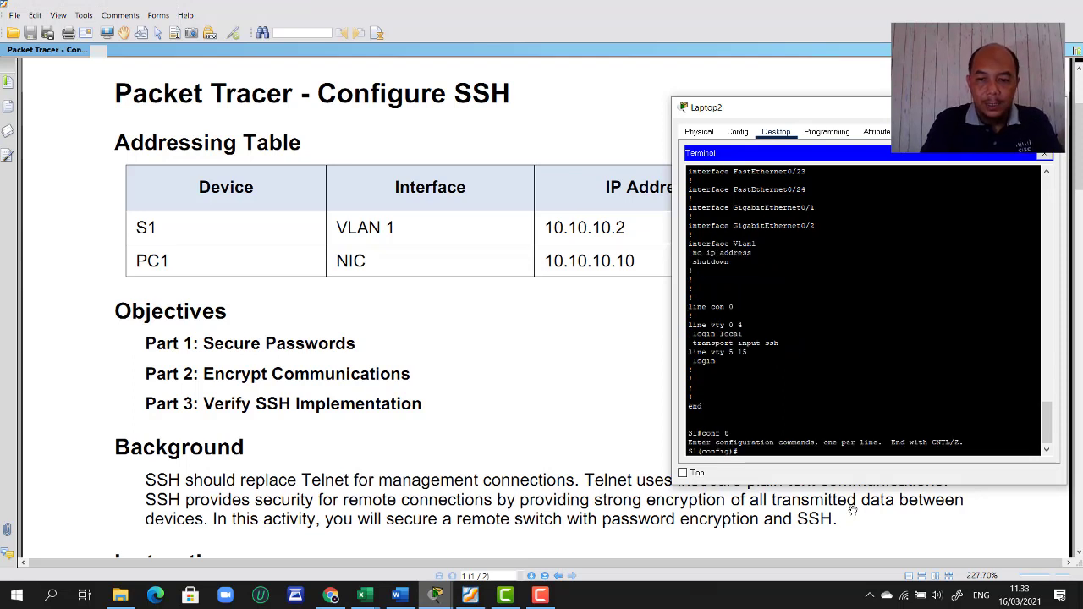
text(inter)
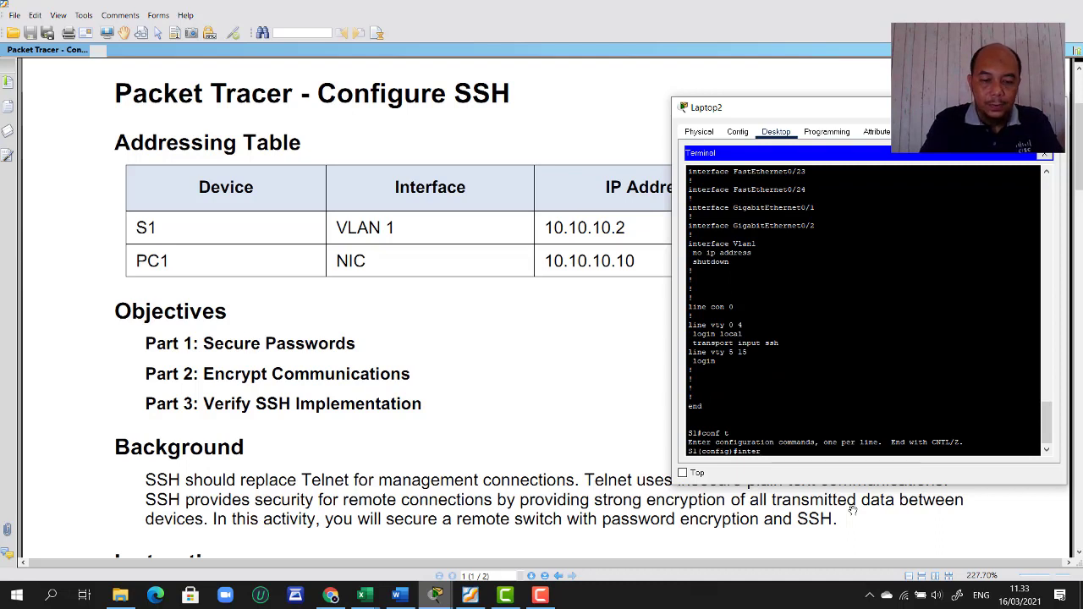
key(Tab)
text(vlan)
key(Tab)
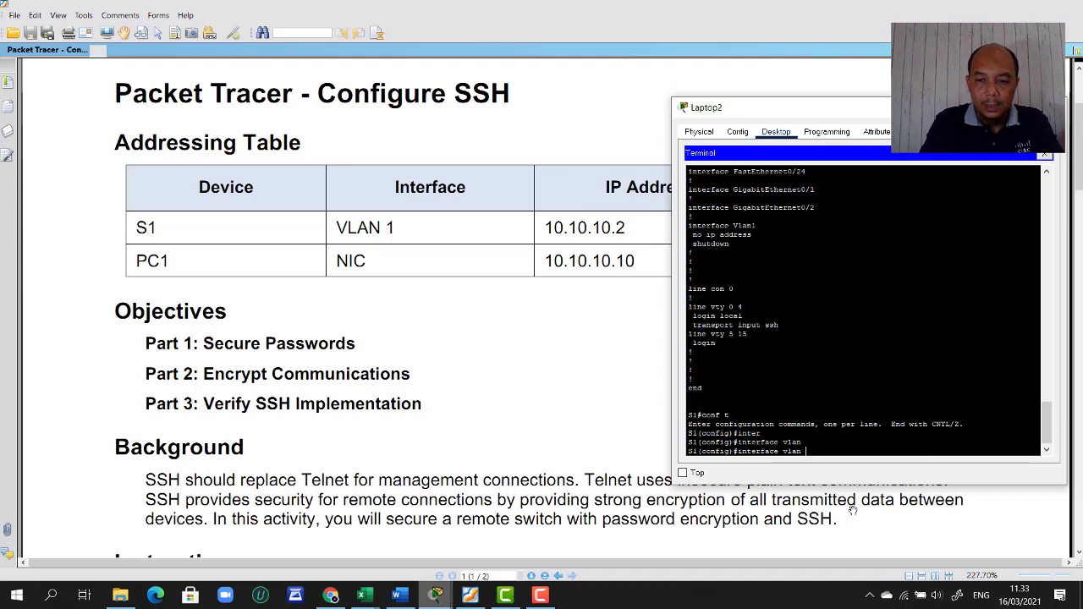
text(1)
key(Return)
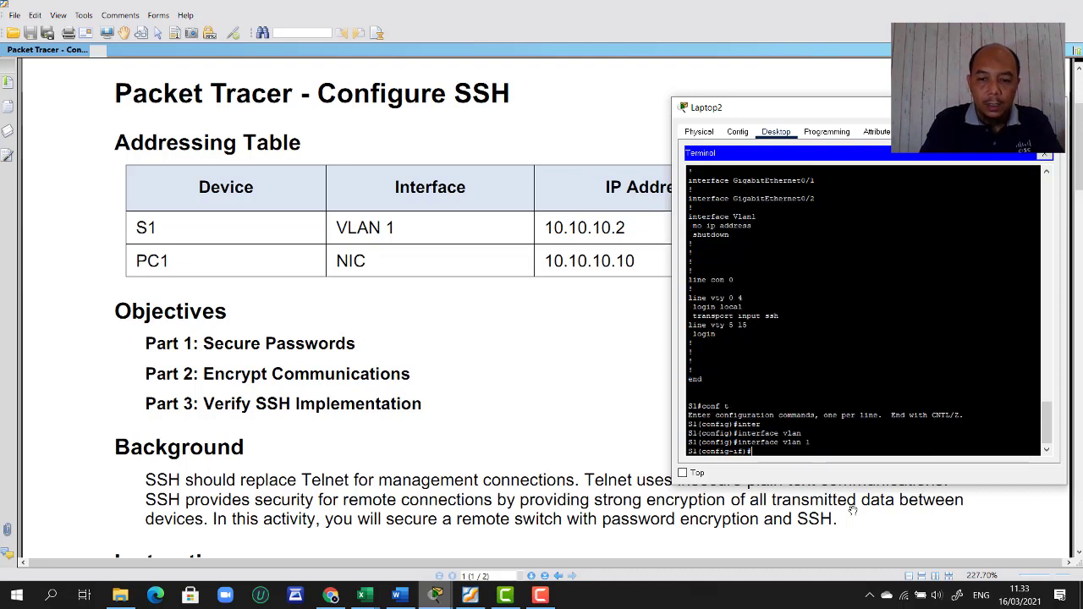
- Give VLAN 1 the address 10.10.10.2 255.255.255.0, bring it up, and exit to privileged mode
text(ip add)
key(Tab)
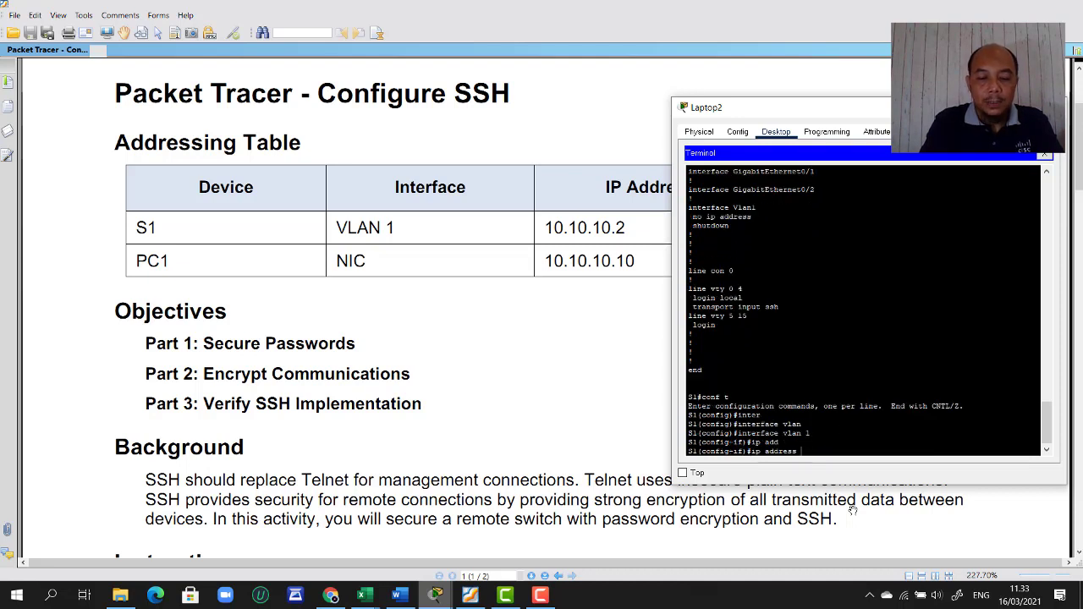
text(10.10.10.2)
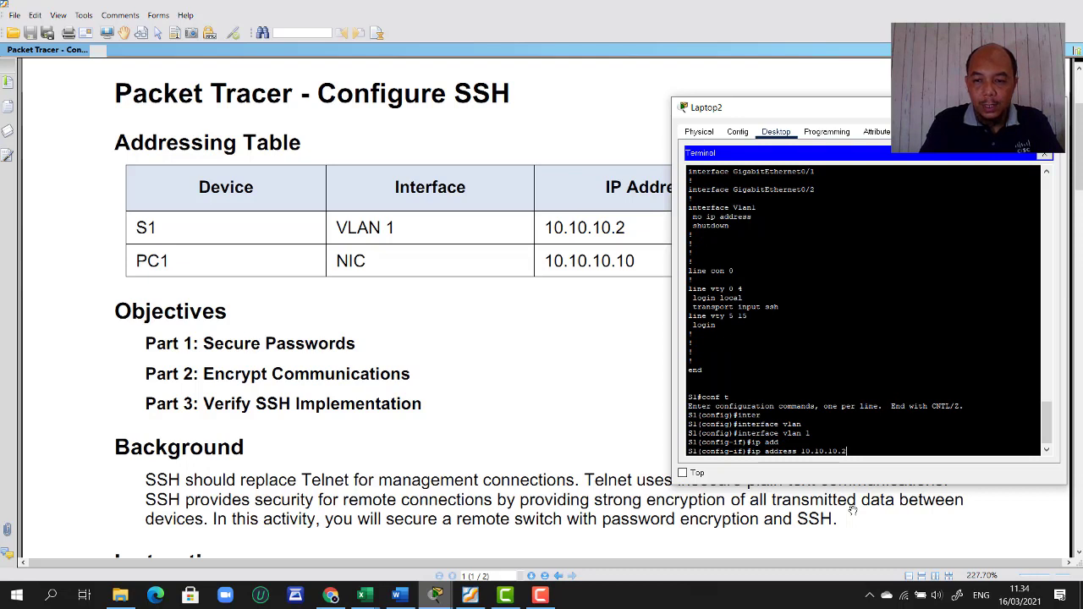
text( 255.25)
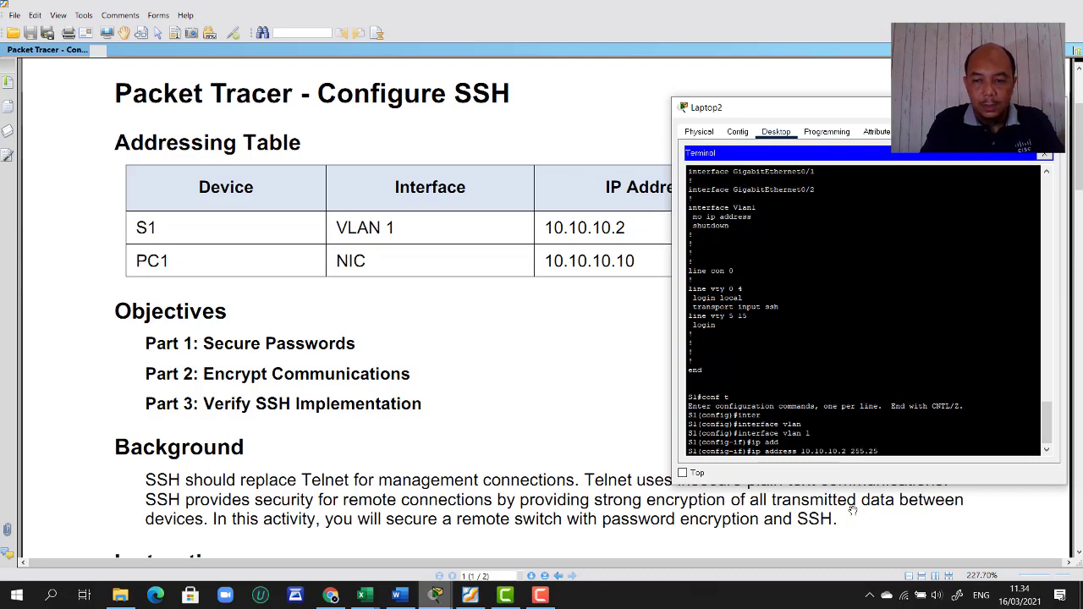
text(5.255.0)
key(Return)
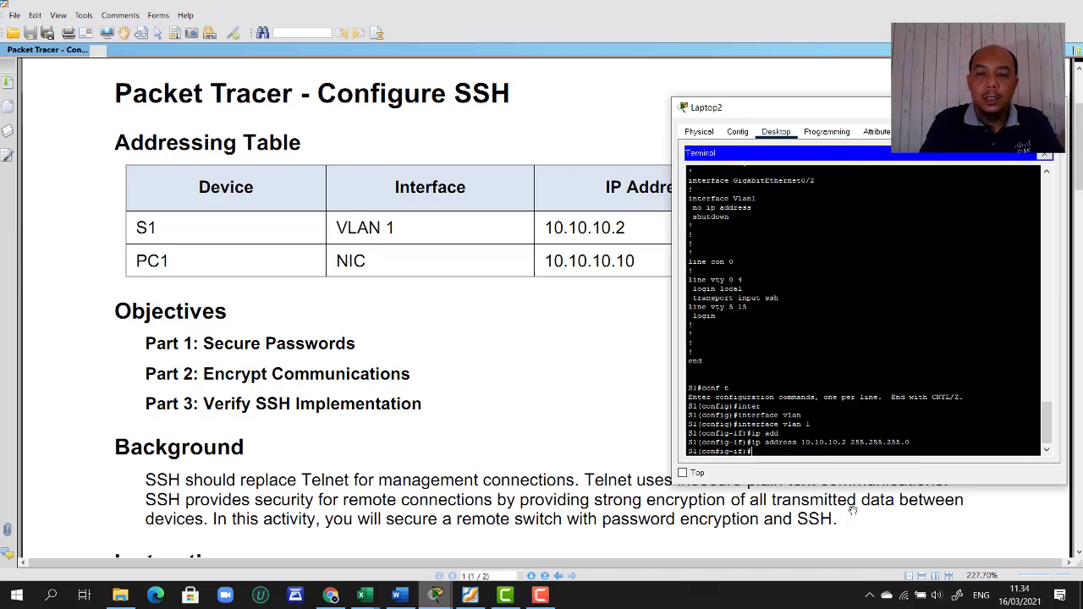
text(no shut)
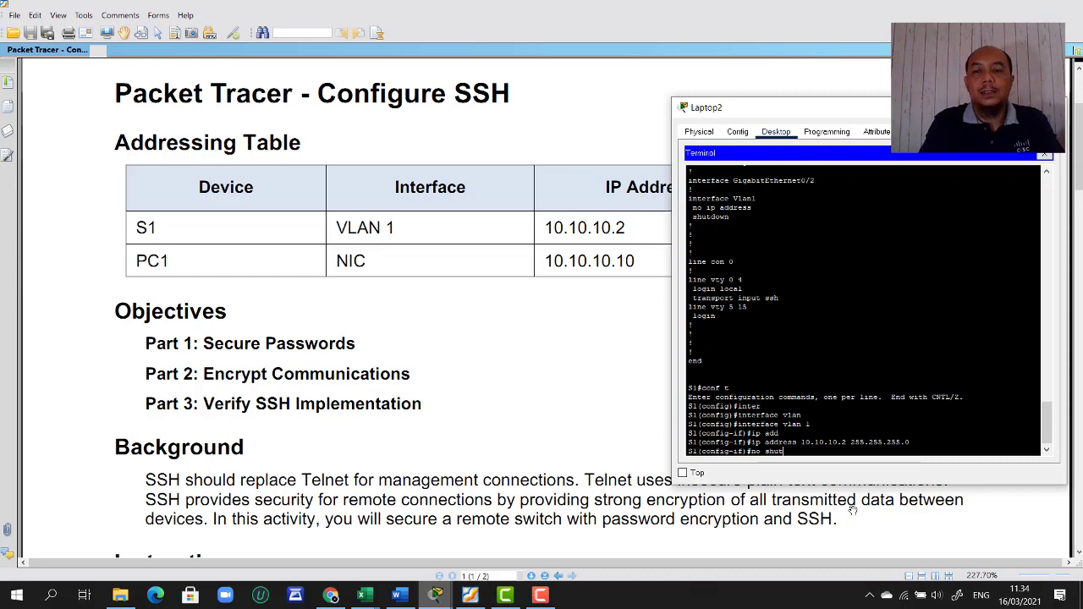
key(Return)
text(e)
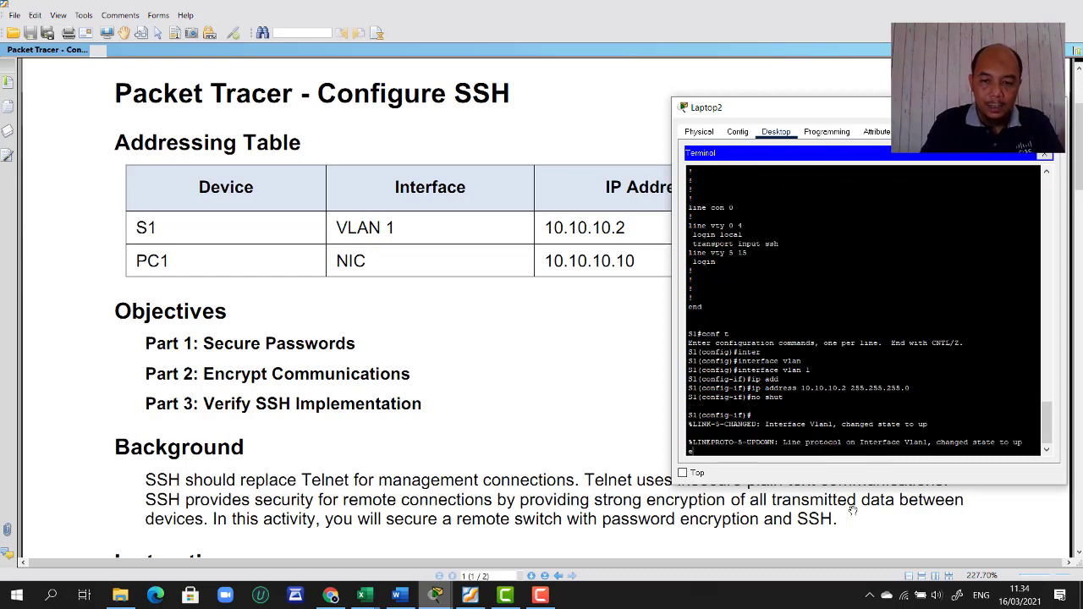
text(xit)
key(Return)
key(Return)
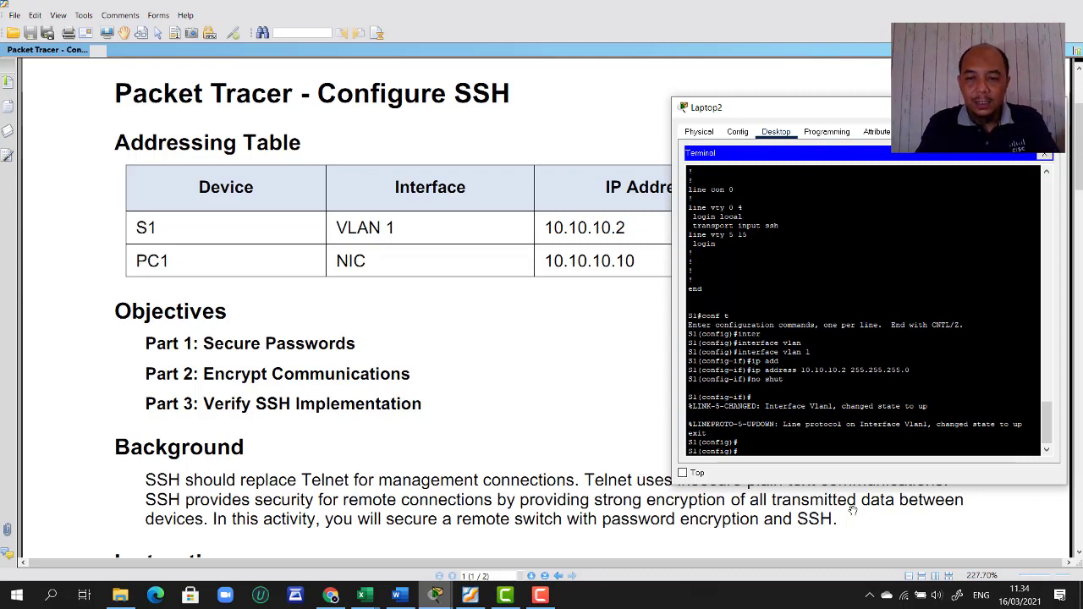
text(exit)
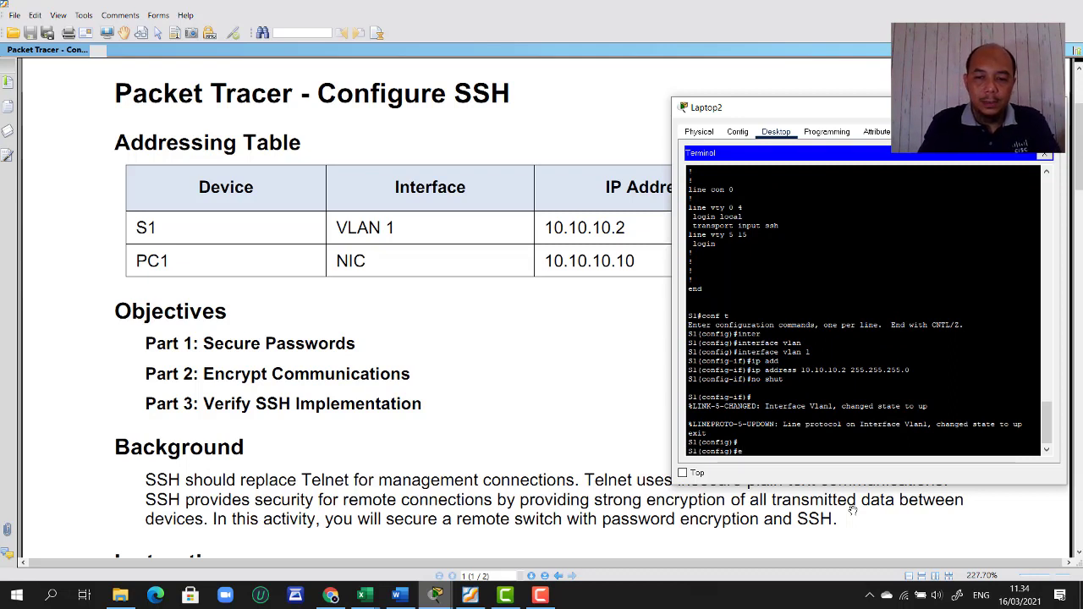
key(Return)
key(Return)
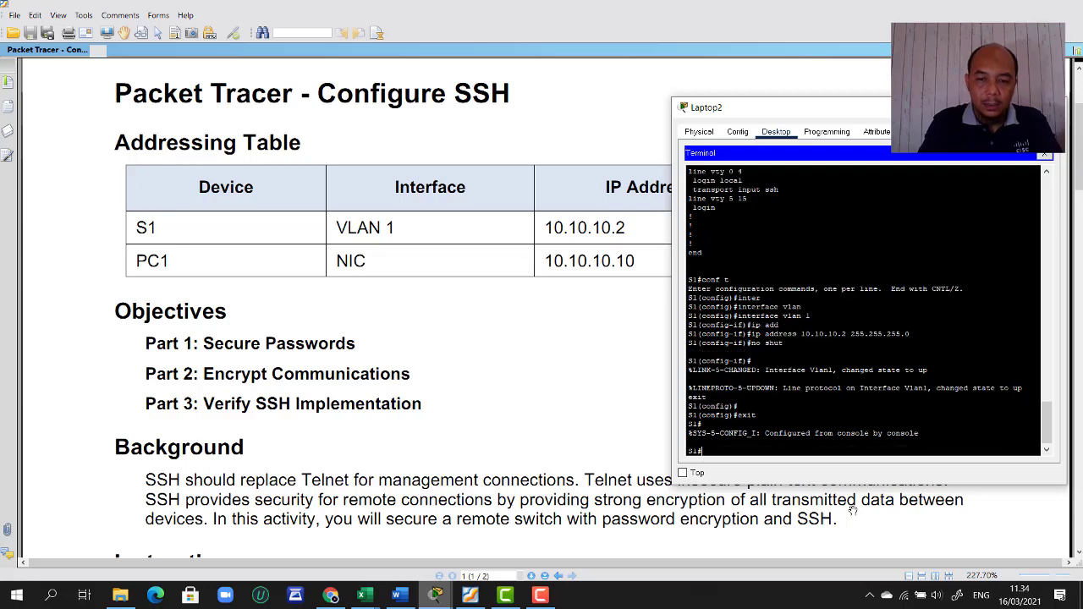
- Save the running configuration to startup-config with the default filename
text(copy r)
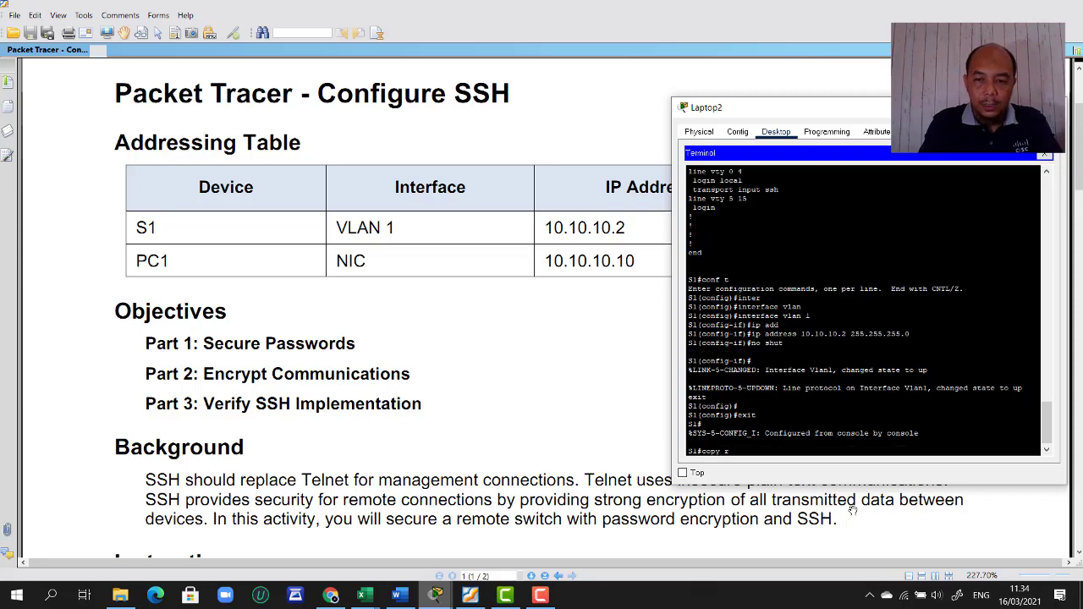
text(un st)
key(Return)
key(Return)
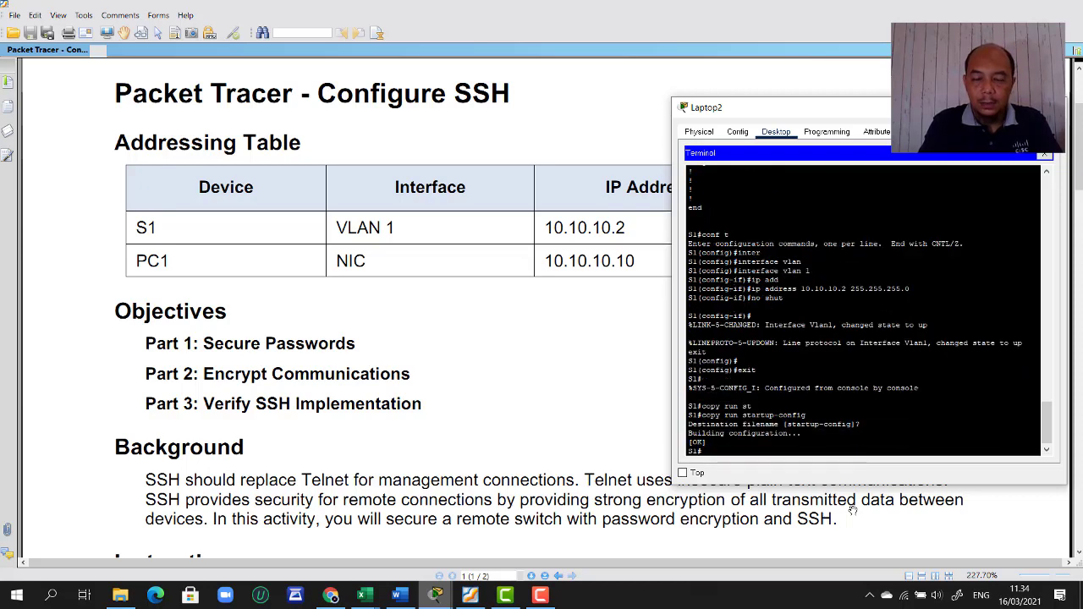
text(sh run)
key(Return)
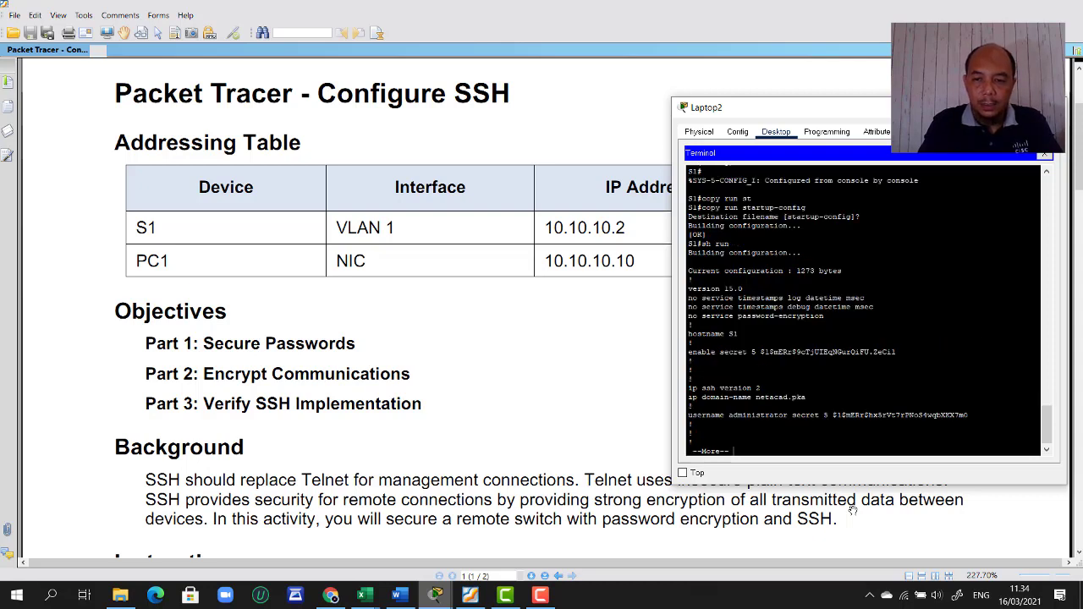
- Page through S1's running configuration and highlight the username administrator line
key(space)
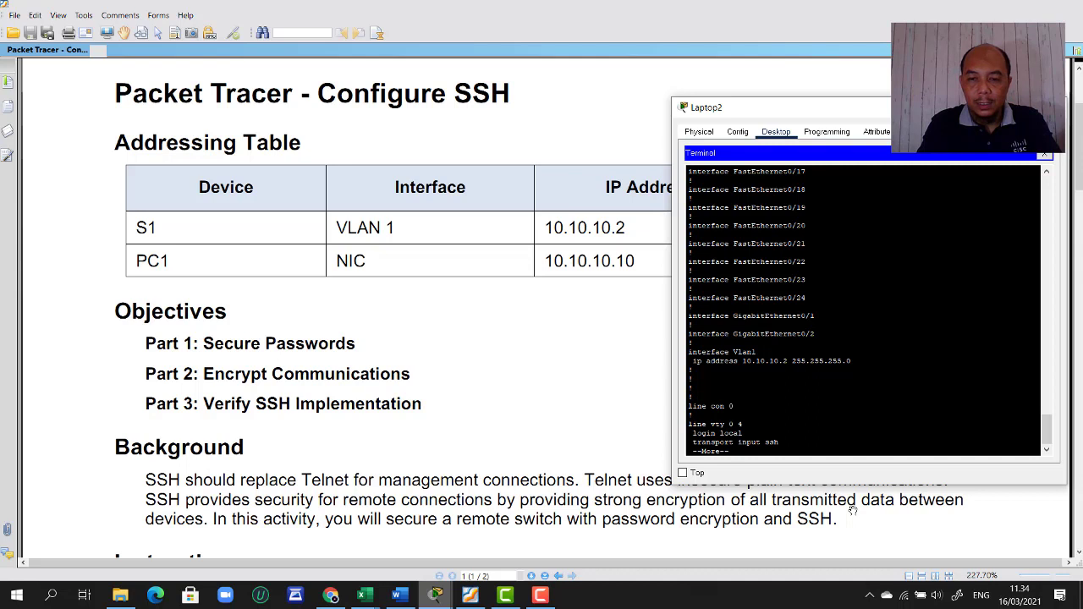
key(space)
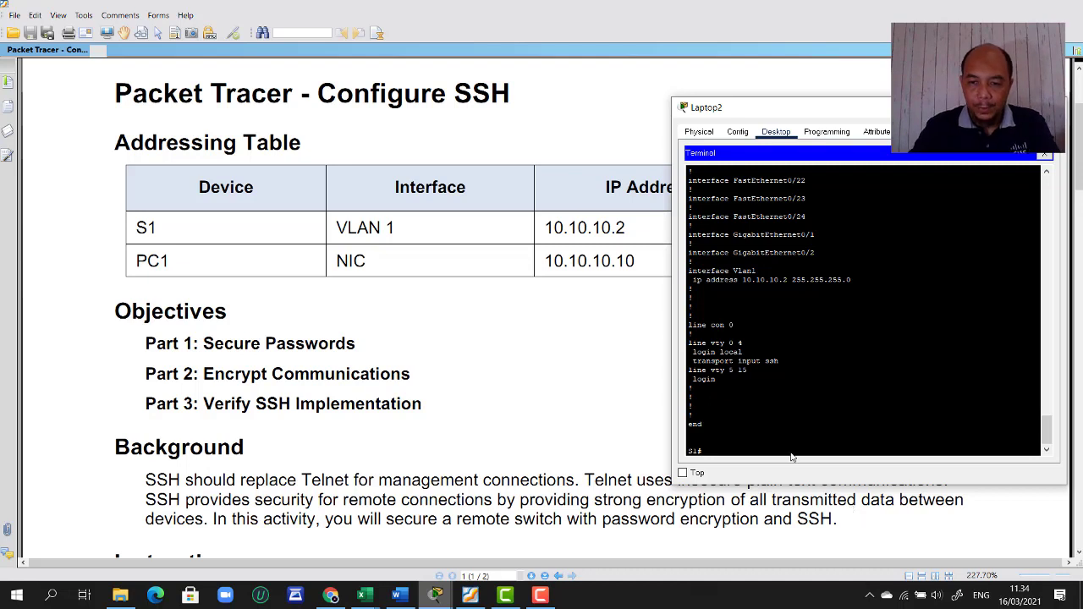
scroll(863, 313, up, 10)
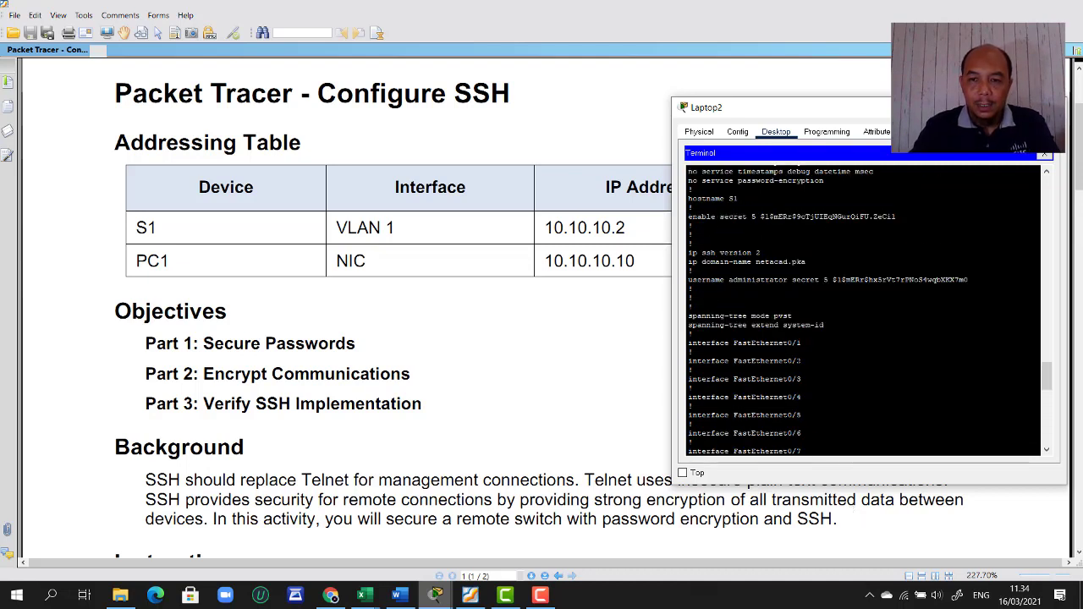
scroll(863, 309, down, 12)
scroll(864, 309, down, 4)
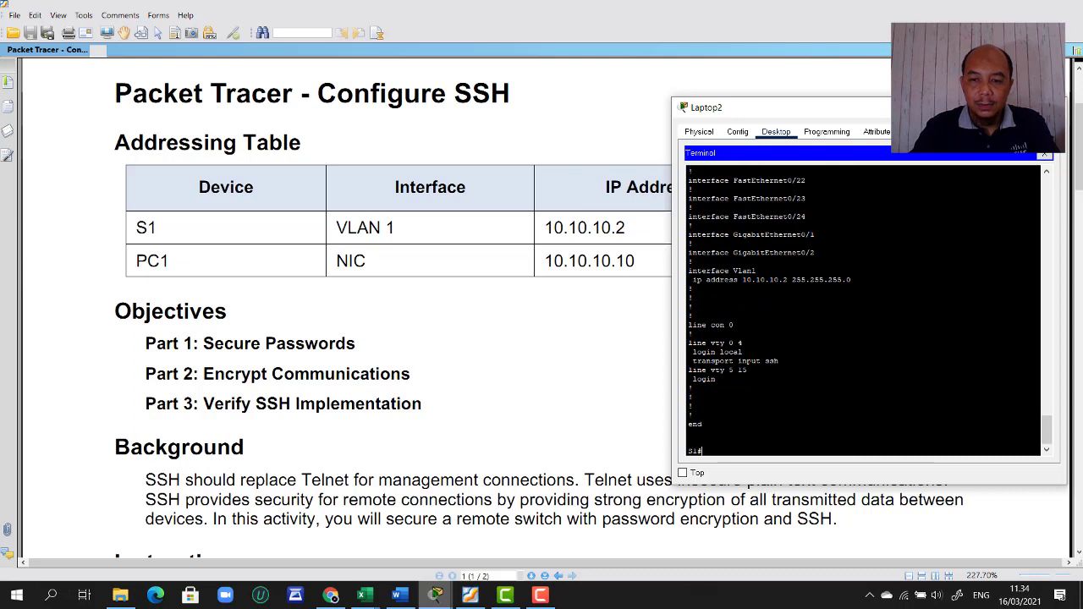
scroll(863, 310, up, 1)
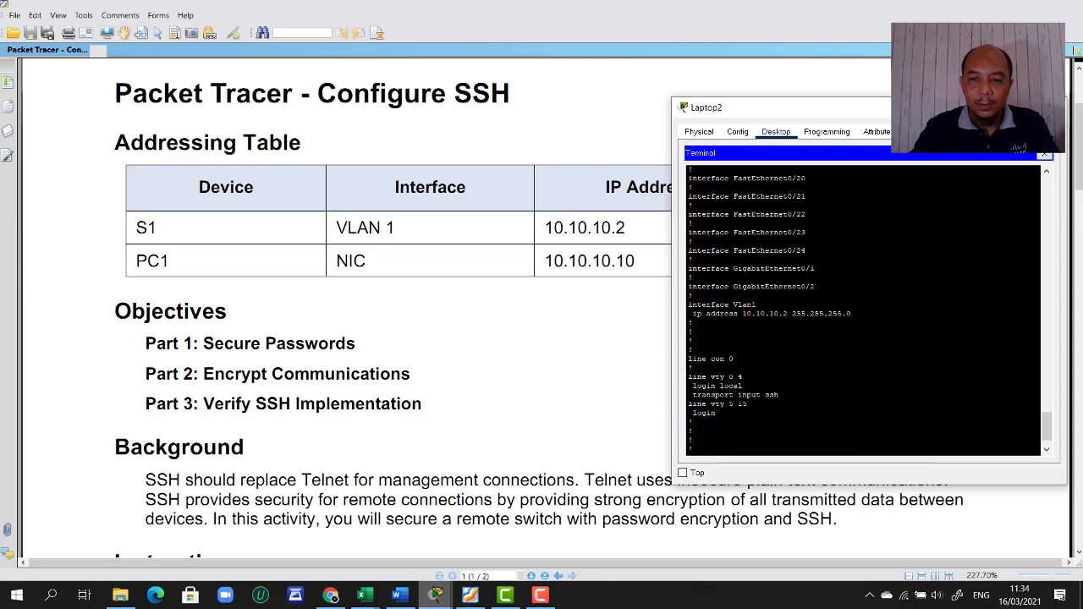
scroll(864, 309, up, 10)
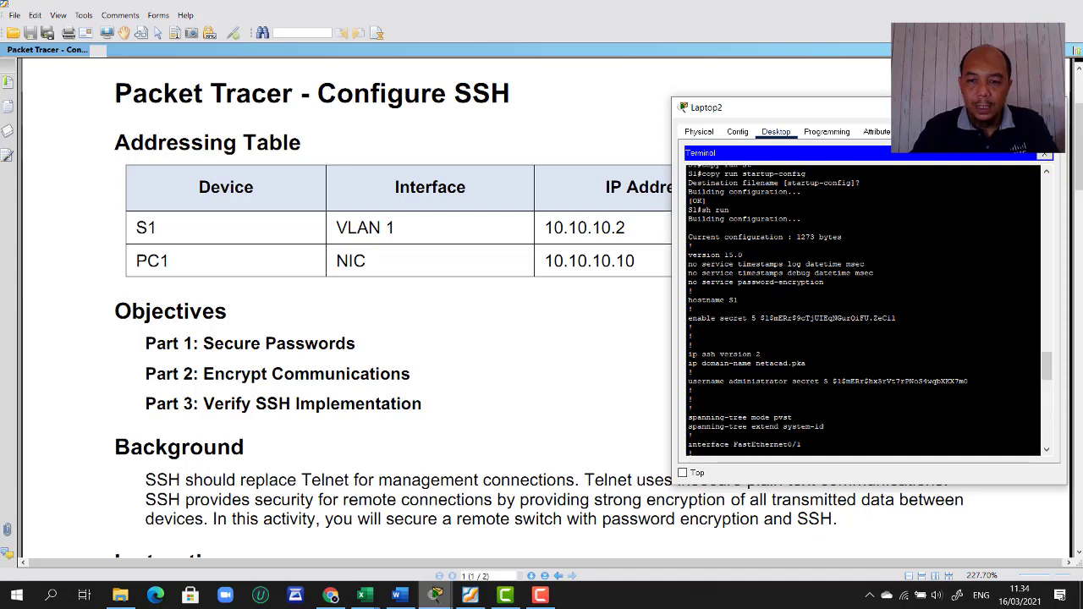
drag(728, 382, 693, 391)
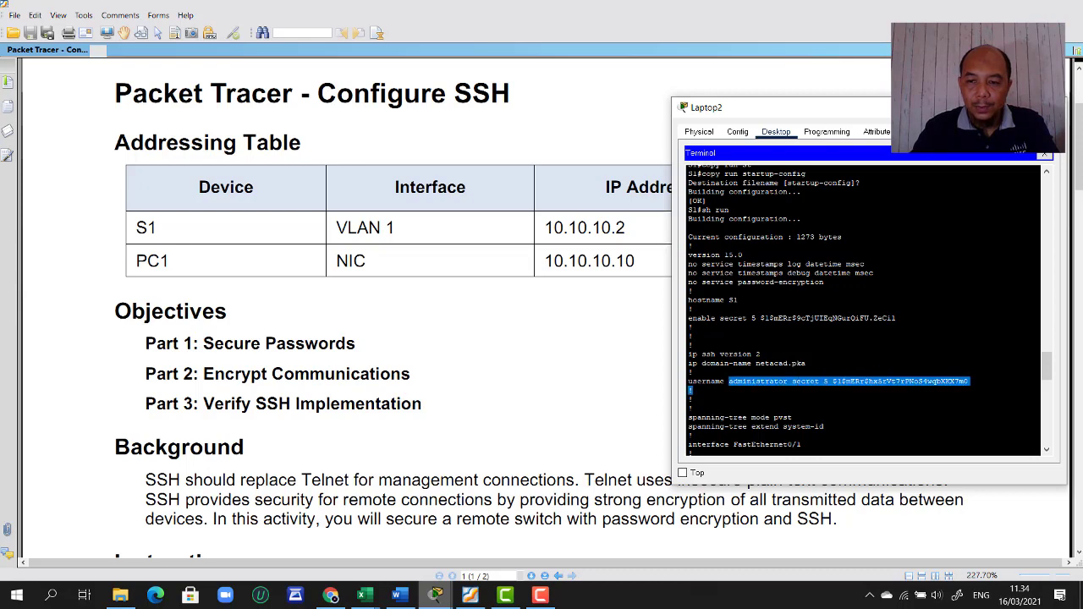
click(692, 399)
scroll(693, 399, down, 20)
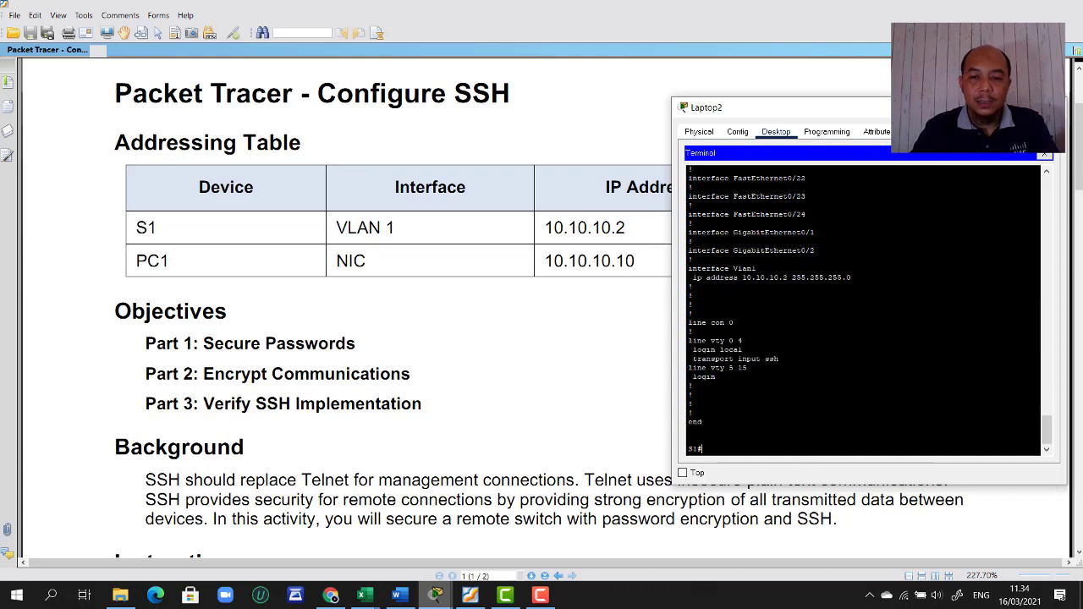
- Enable service password-encryption on S1 and leave configuration mode
text(conf)
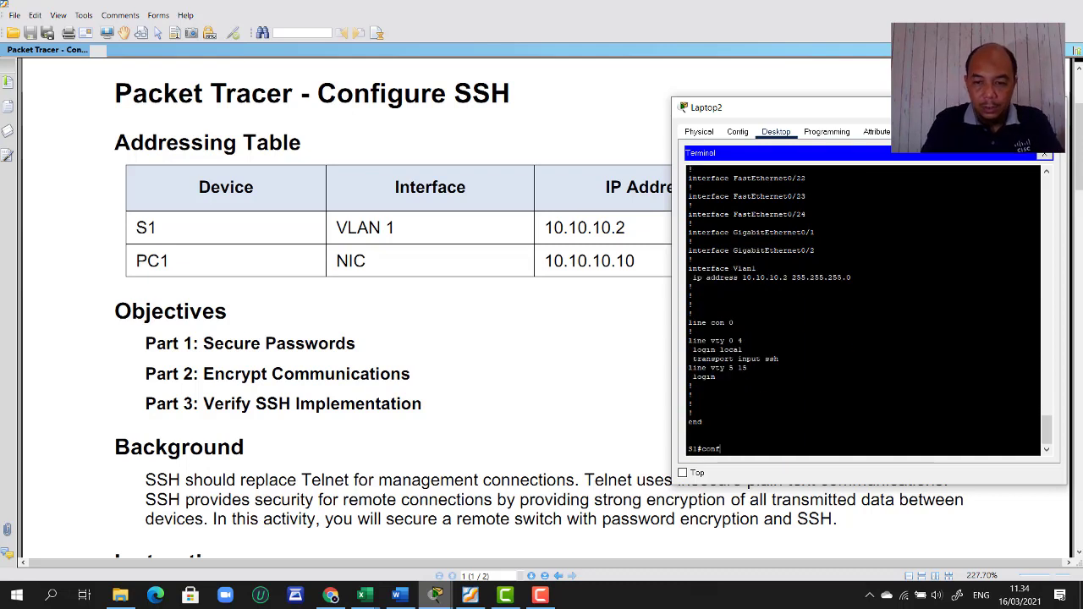
text( t)
key(Return)
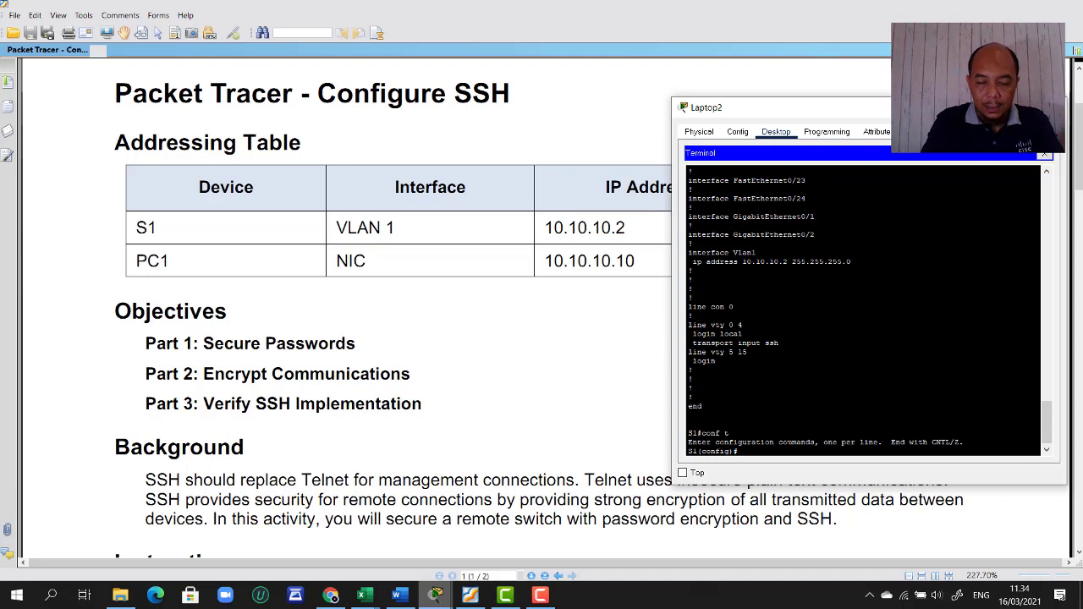
text(ser)
key(Tab)
text(pas)
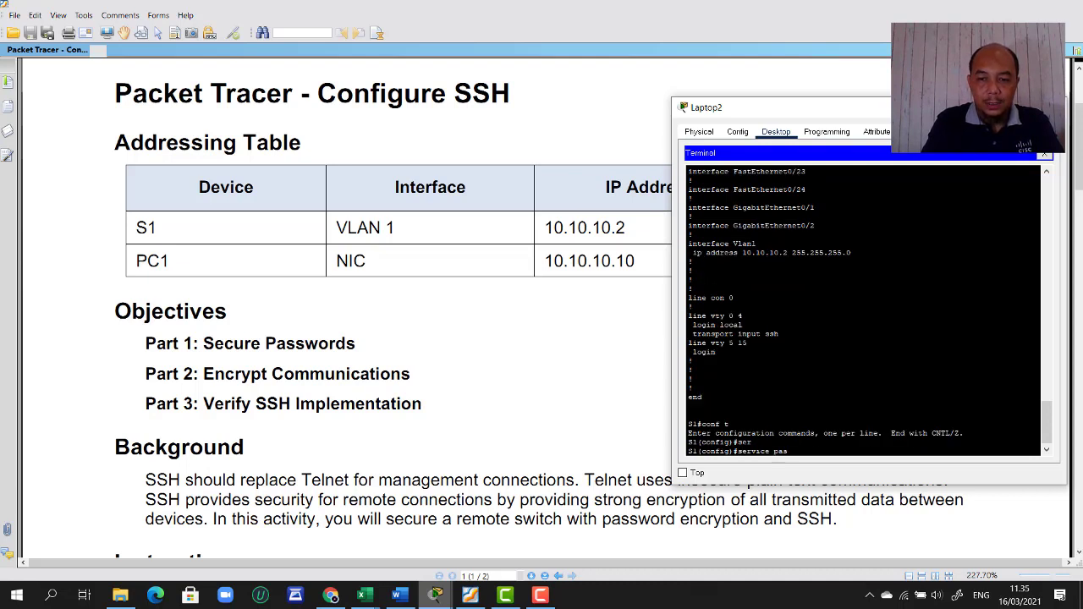
text(s)
key(Tab)
text(en)
key(Tab)
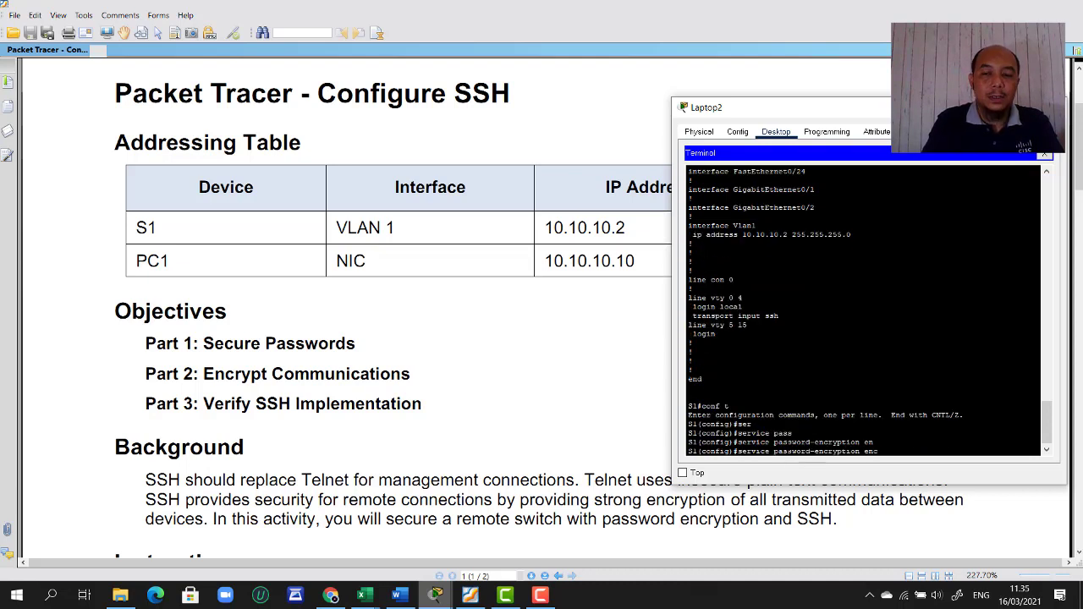
text(c)
key(Tab)
key(BackSpace)
key(BackSpace)
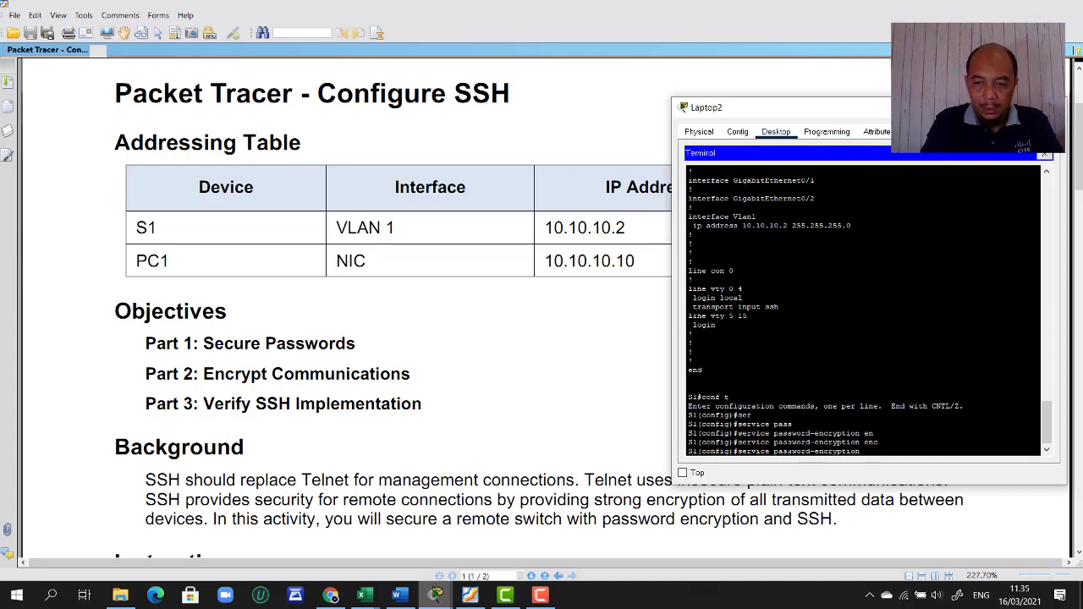
key(Return)
text(e)
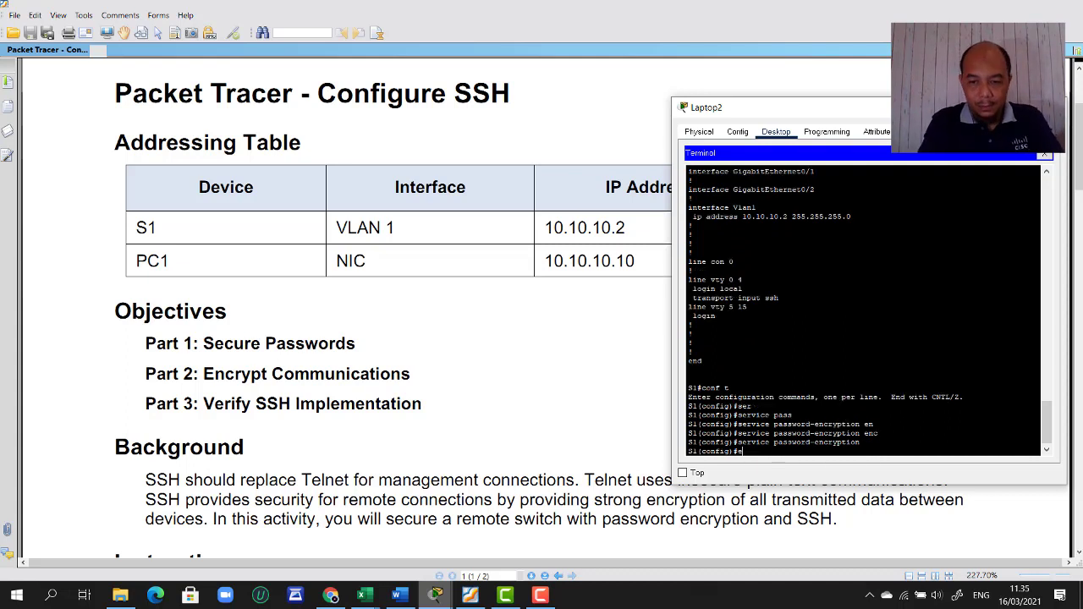
text(i)
text(it)
key(Return)
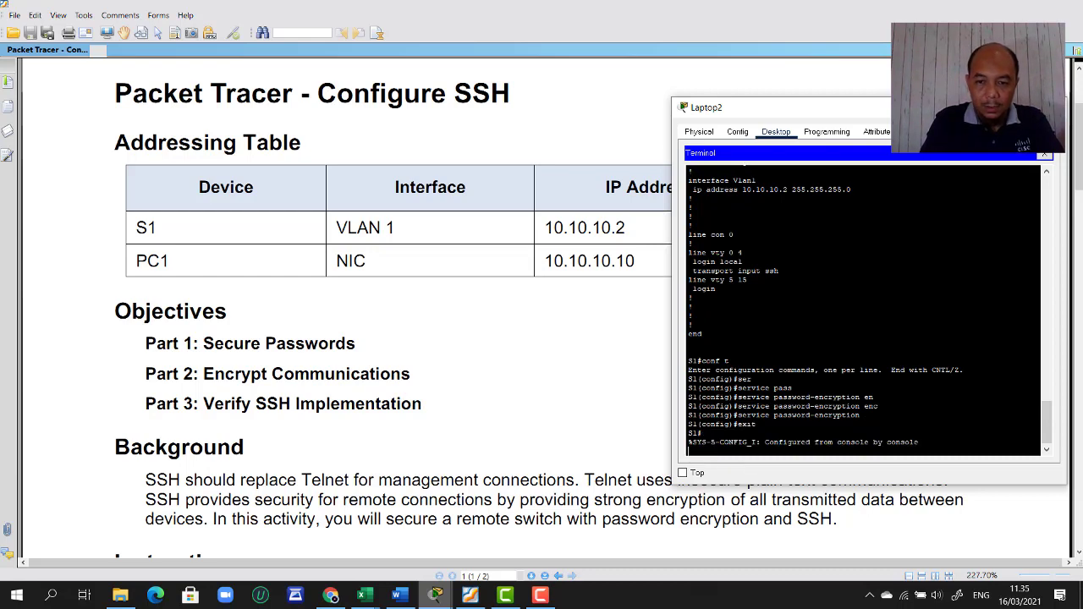
- Save the running configuration to startup-config with the default filename
text(copy run)
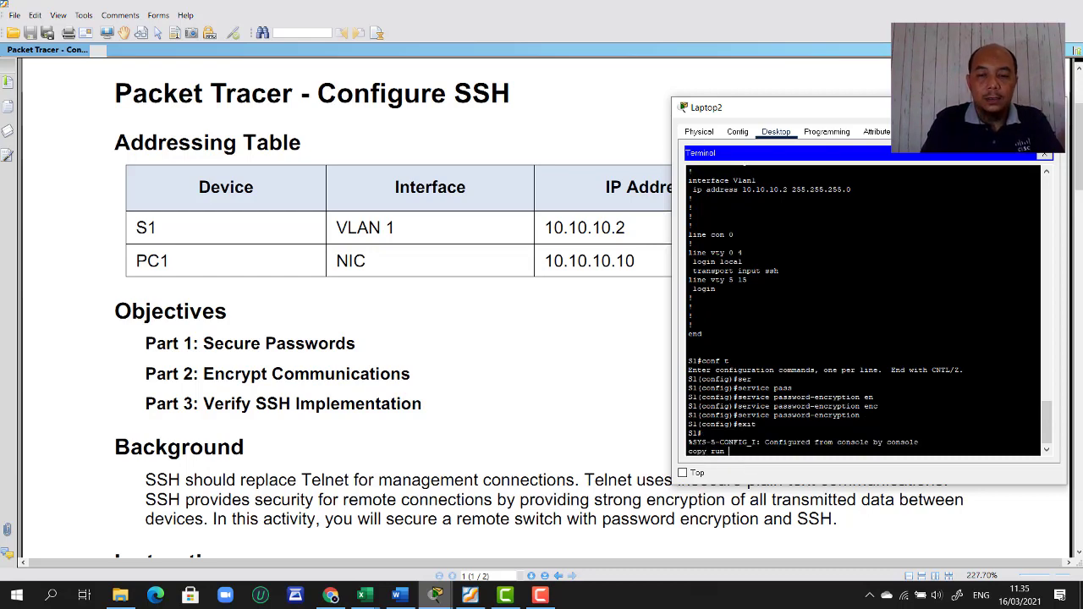
text( st)
key(Tab)
key(Return)
key(Return)
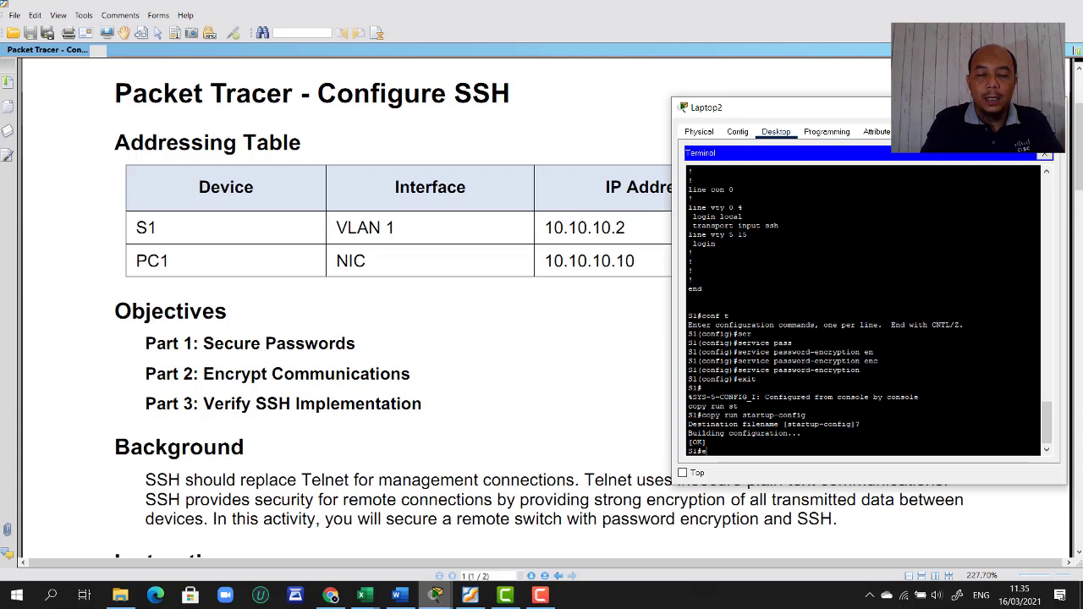
- List the running configuration with sh run, then return to the main Packet Tracer workspace
text(sh)
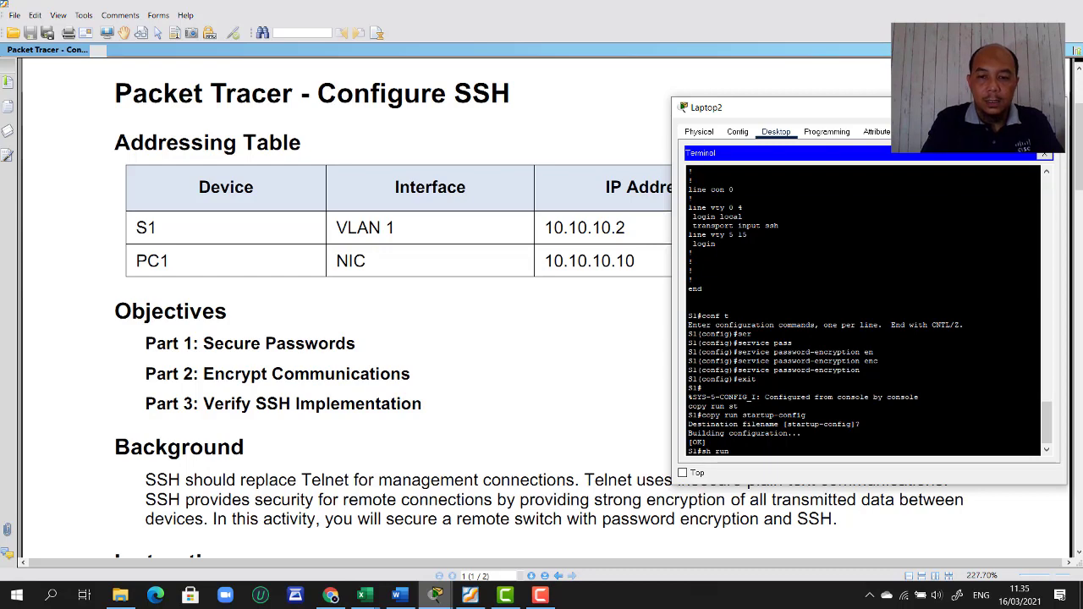
text( run)
key(Return)
key(space)
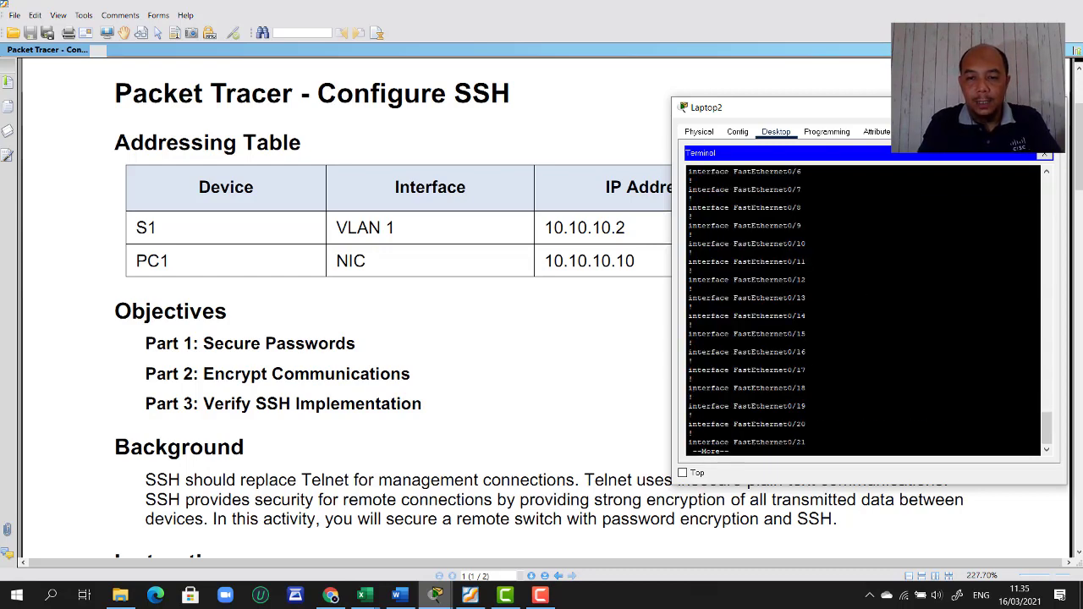
key(space)
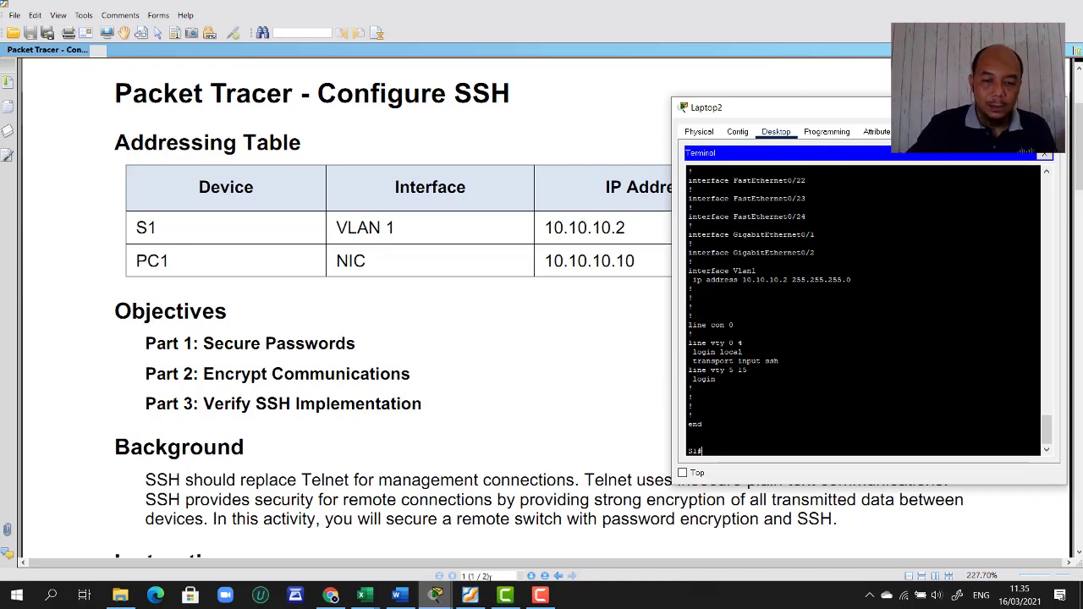
mouse_move(436, 596)
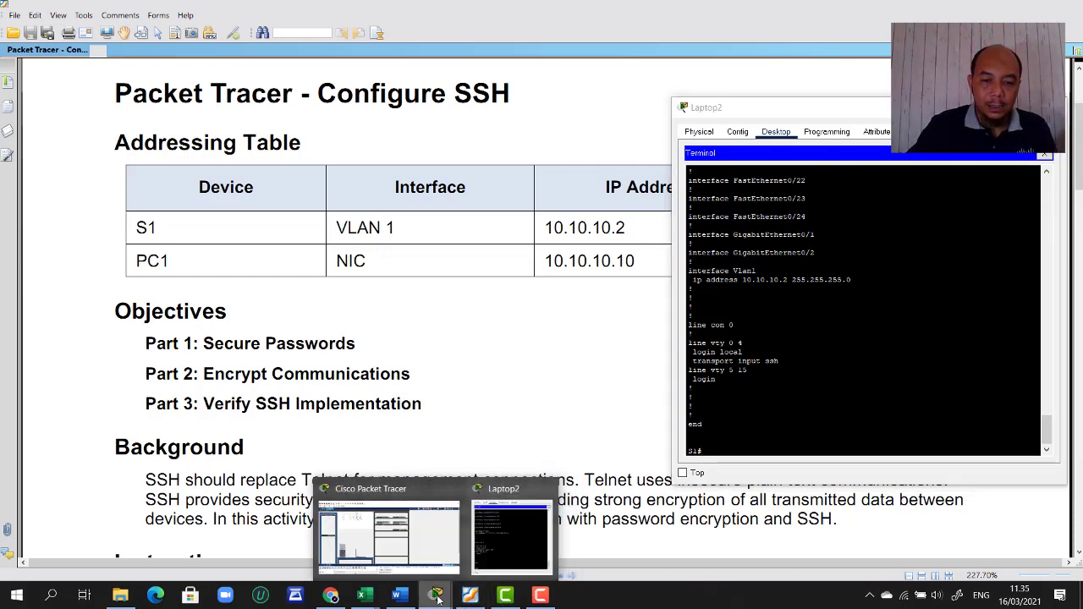
click(433, 552)
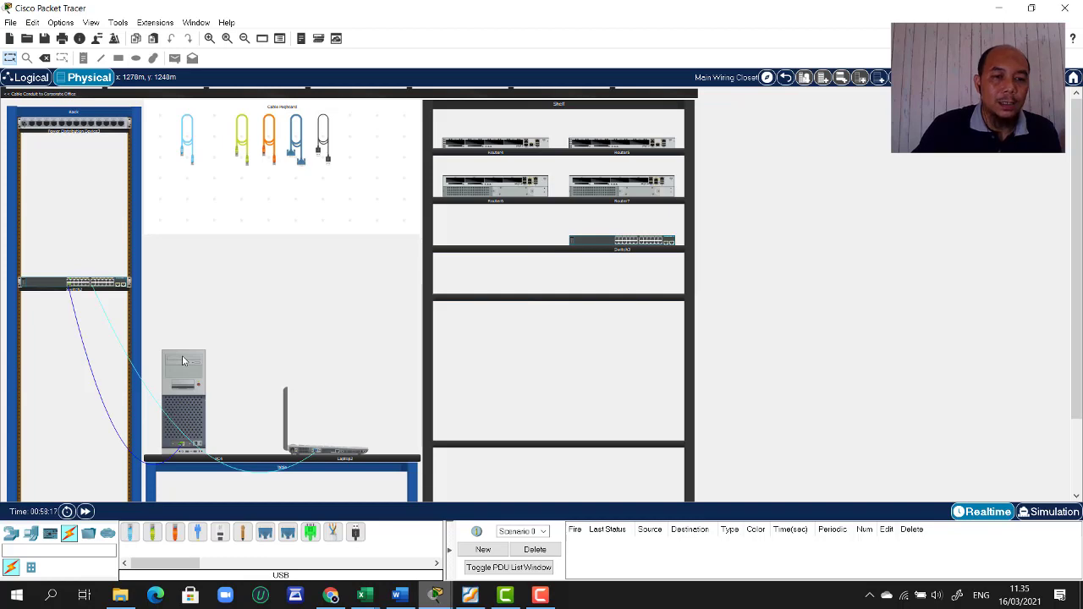
- Open PC4's Command Prompt, moving its window aside to uncover the shelf
click(183, 361)
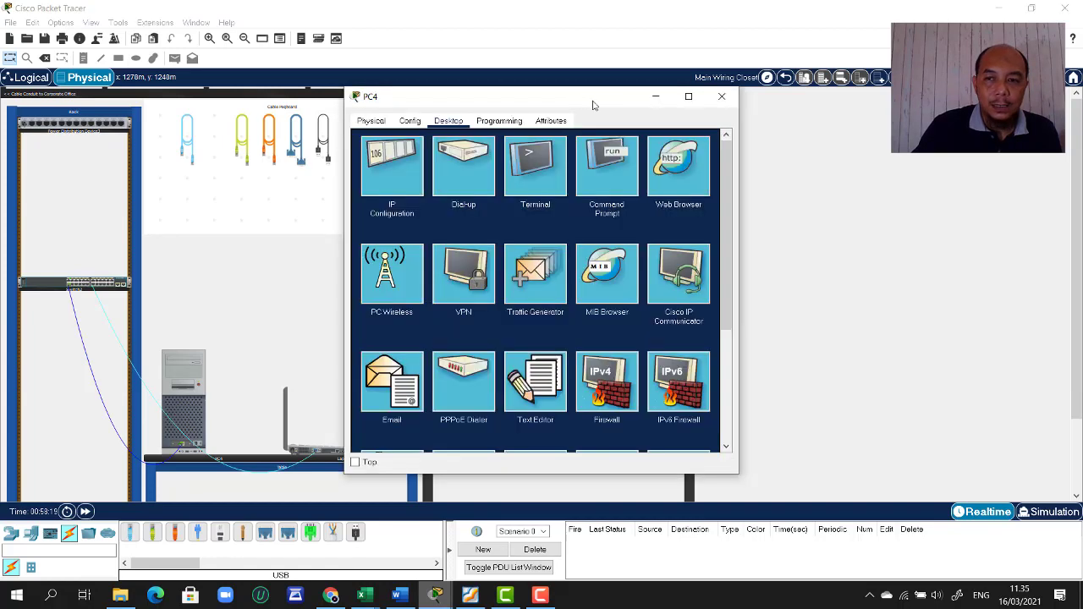
drag(594, 104, 916, 120)
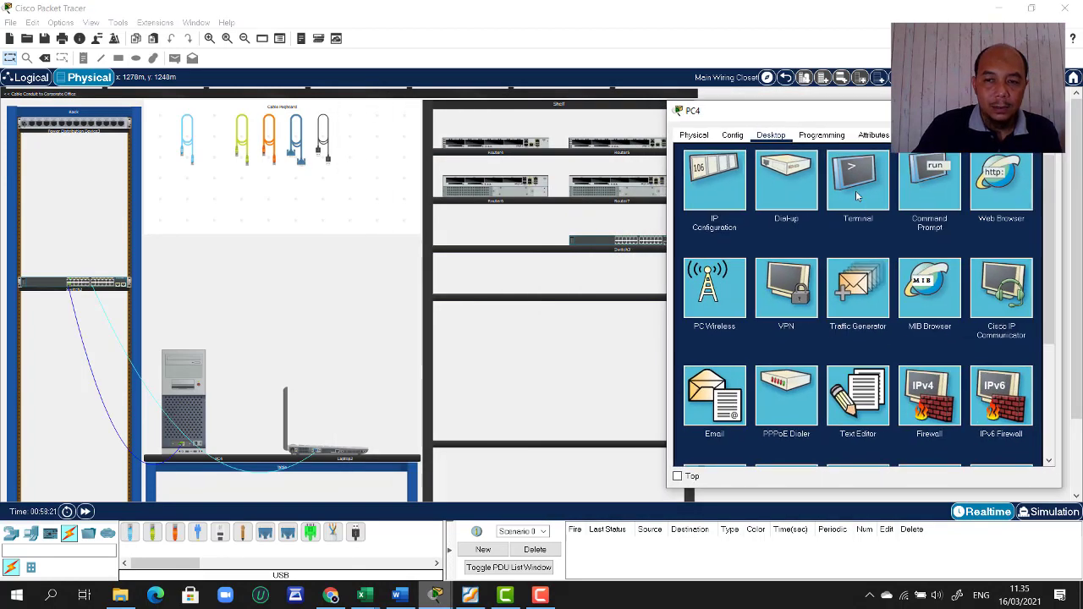
click(945, 196)
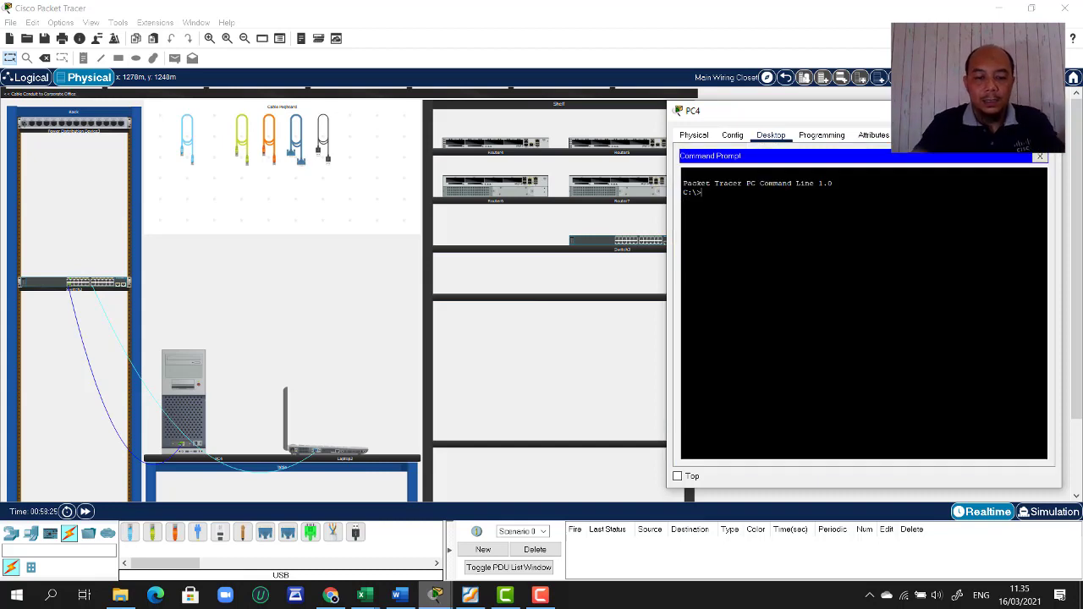
- Clear the screen and run ssh -l administrator 10.10.10.2
text(ssh)
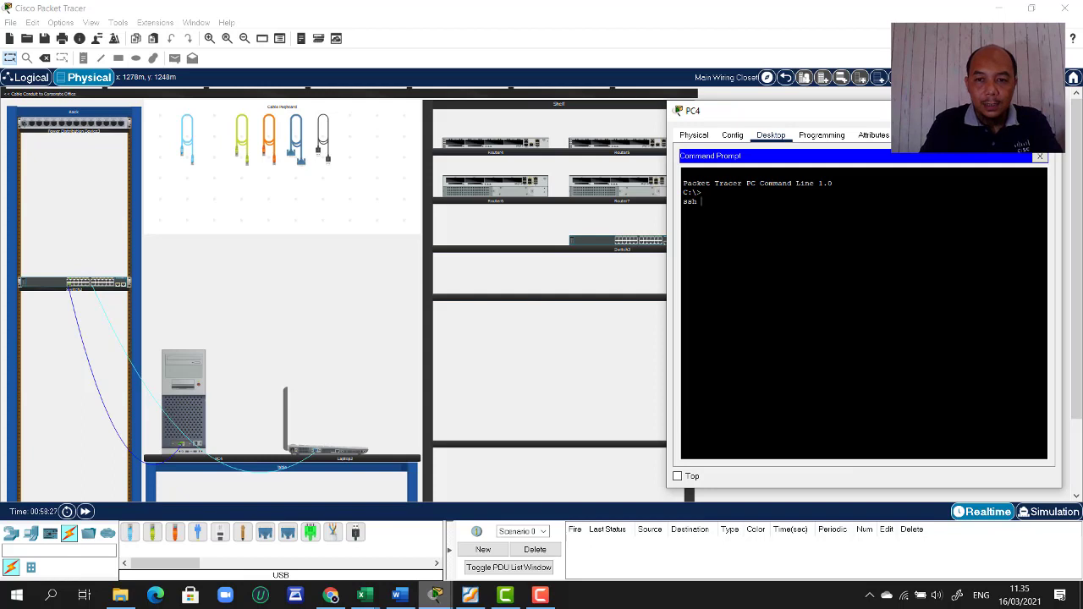
key(BackSpace)
key(BackSpace)
key(BackSpace)
key(BackSpace)
key(Return)
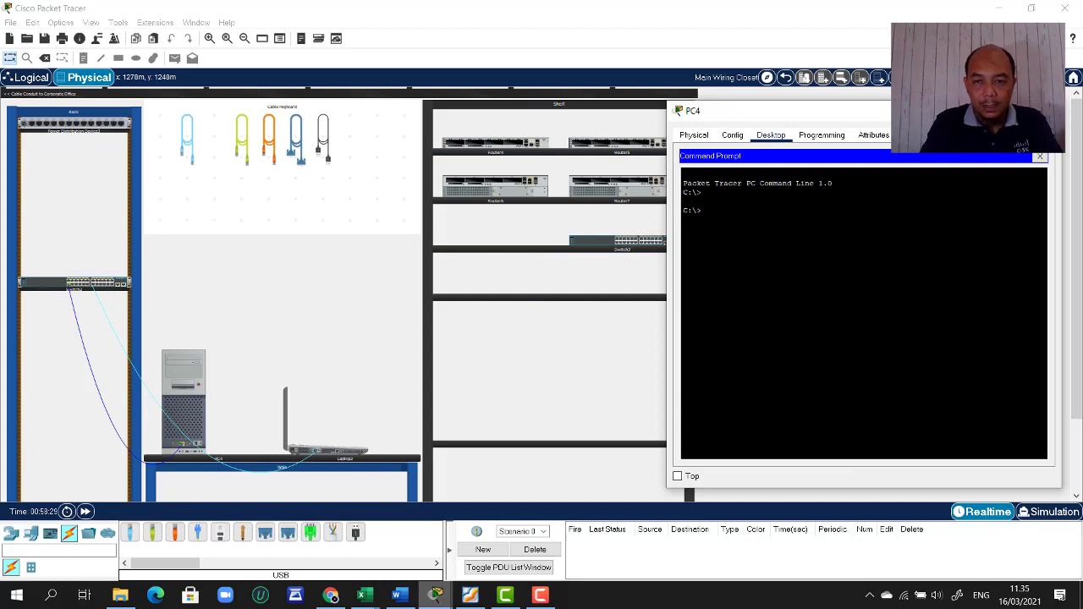
text(cle)
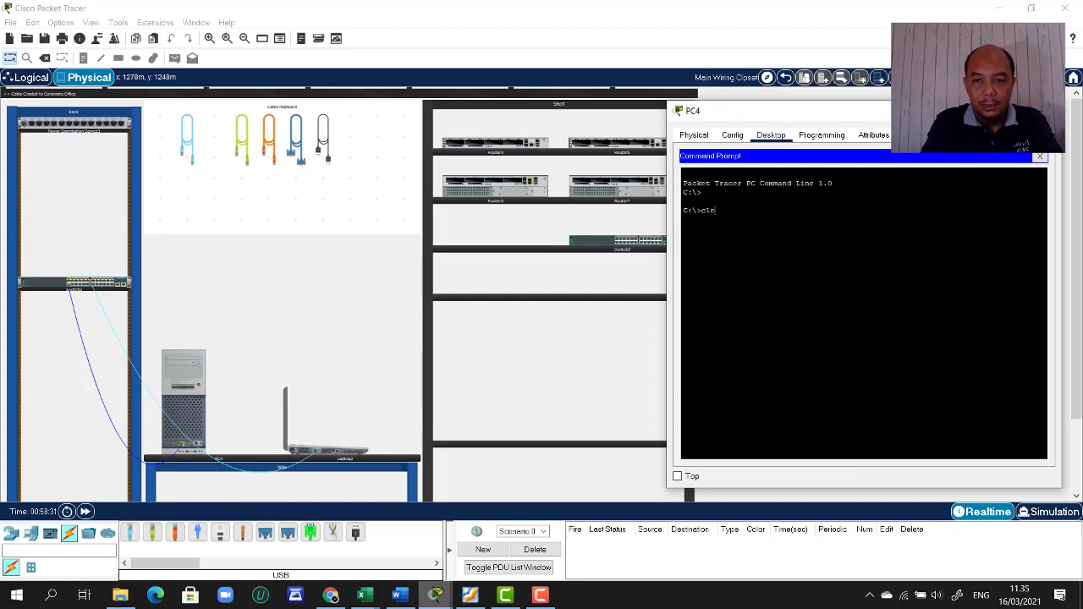
key(BackSpace)
text(s)
key(Return)
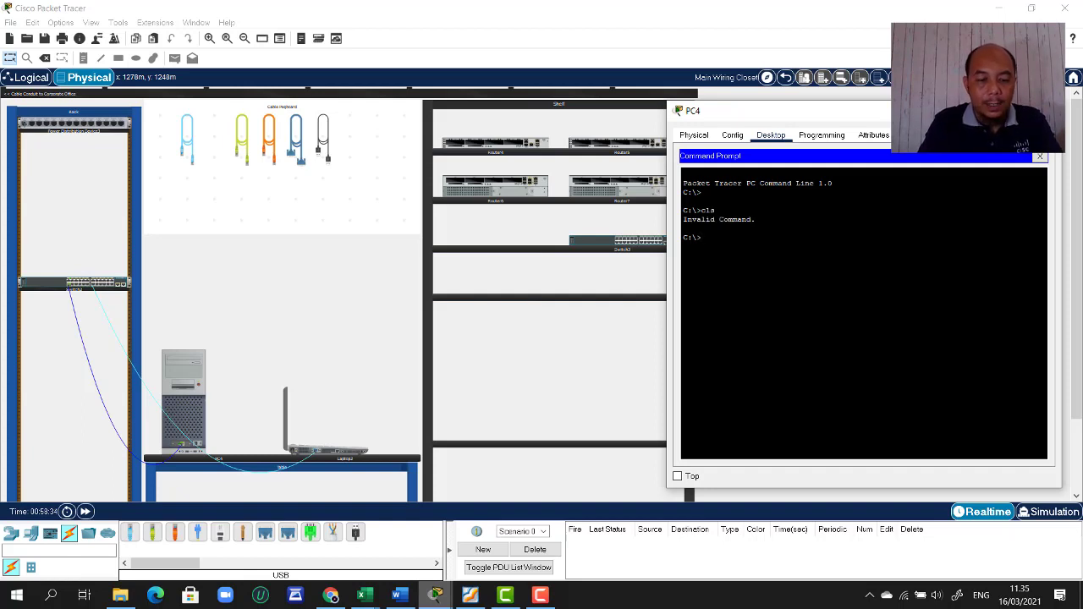
text(ssh)
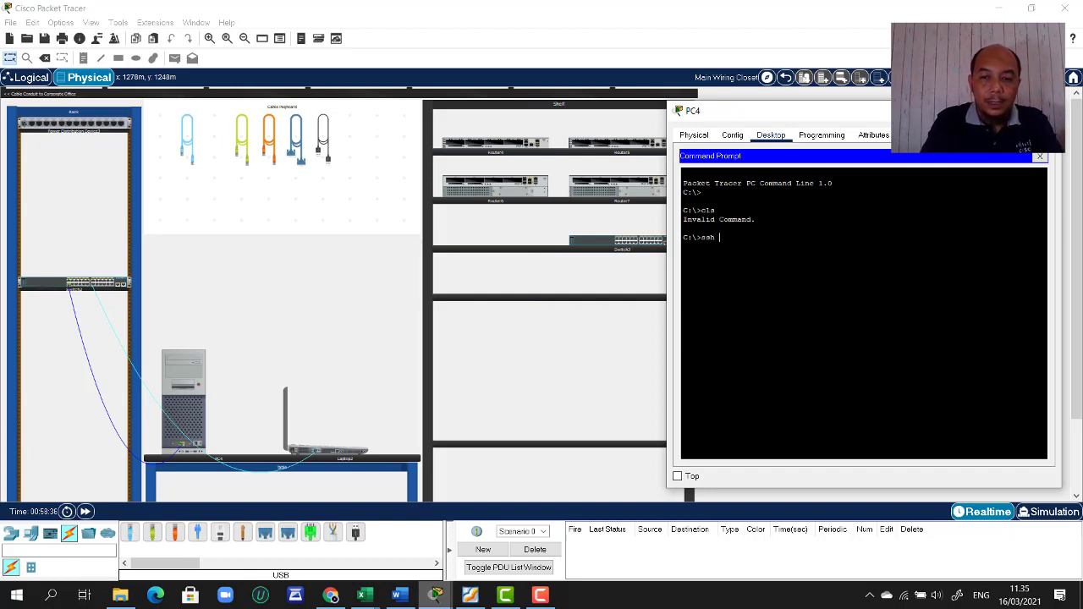
text( -l)
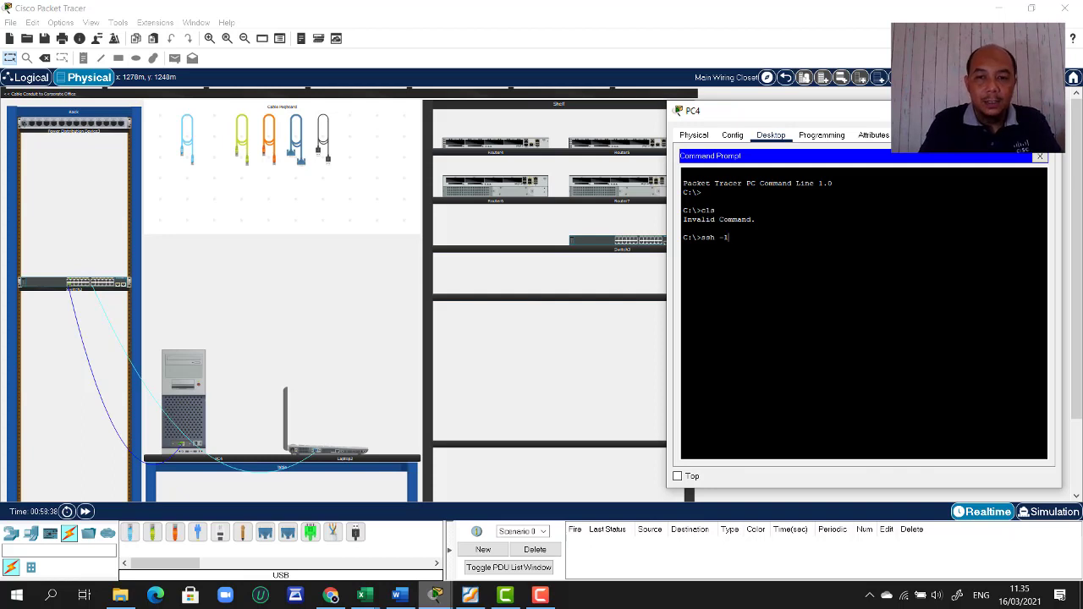
text( adminis)
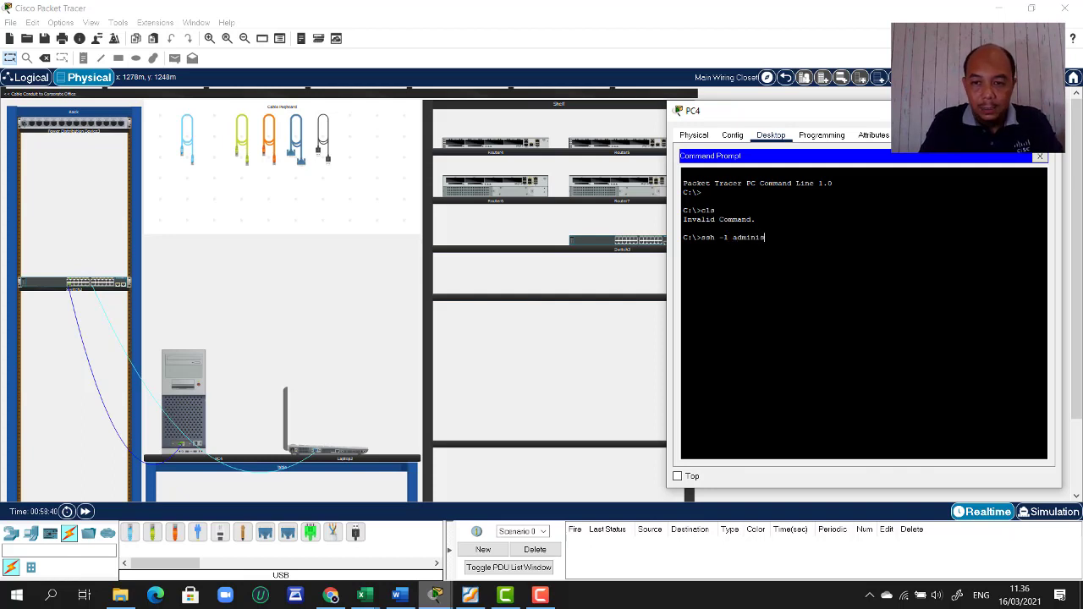
text(trator)
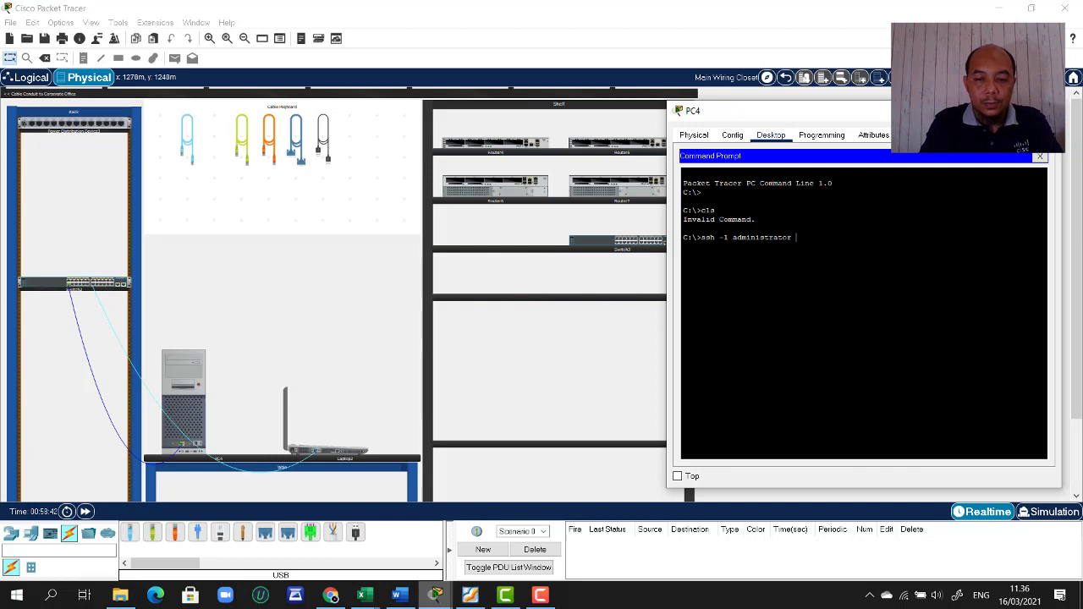
text( 10.10.10.2)
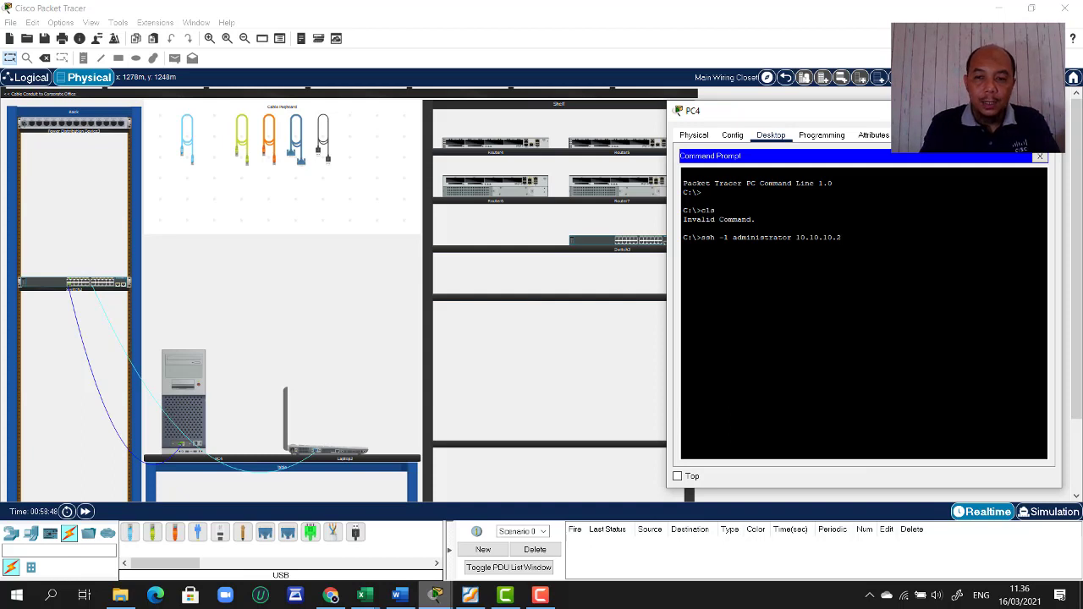
key(Return)
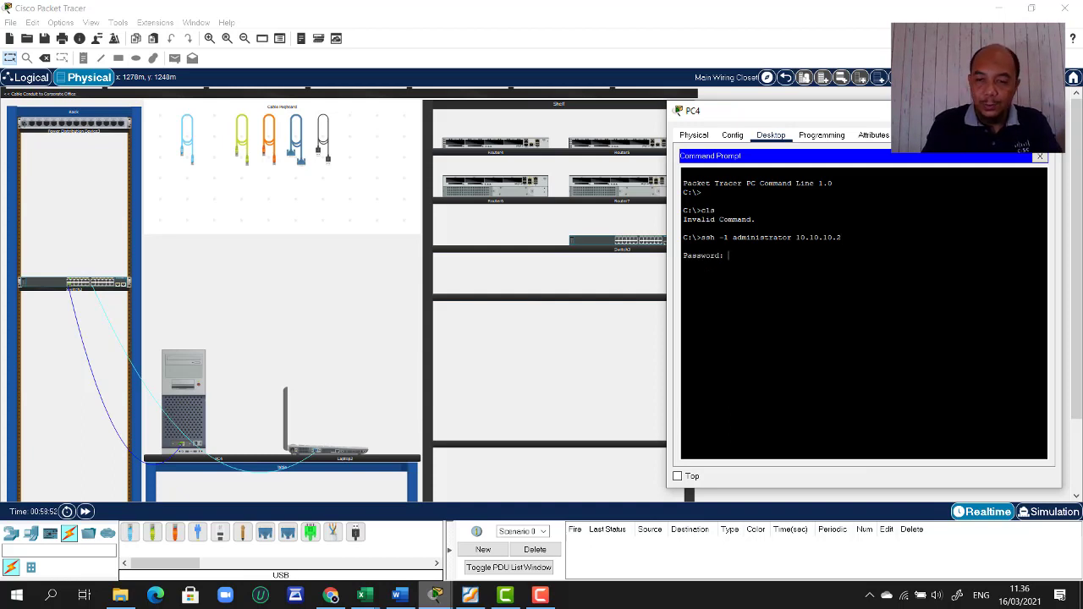
- Log in as administrator, enter enable mode with its password, and page through sh run
key(Return)
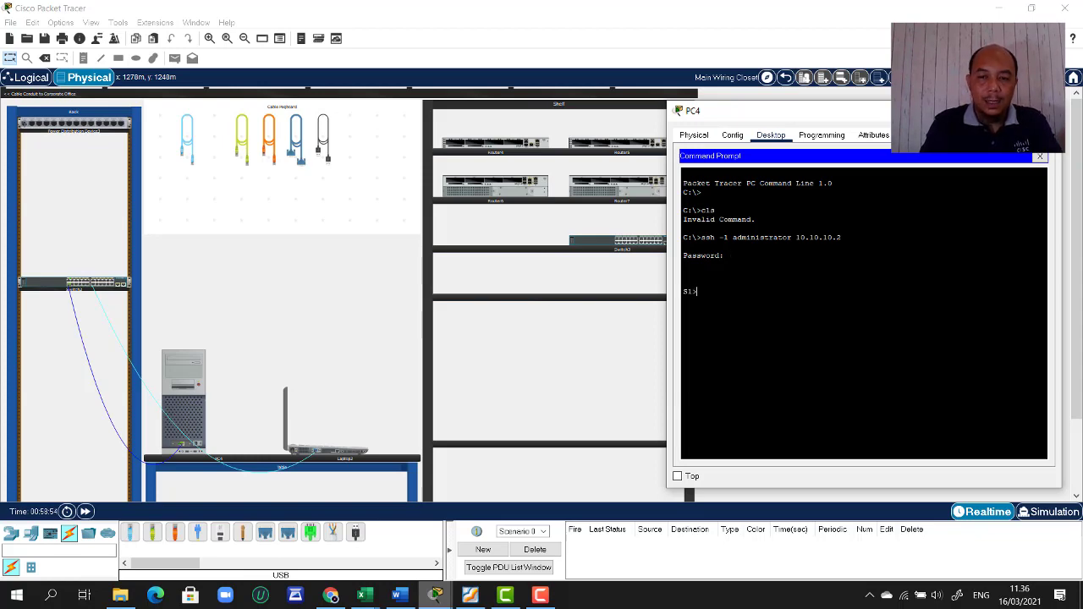
text(en)
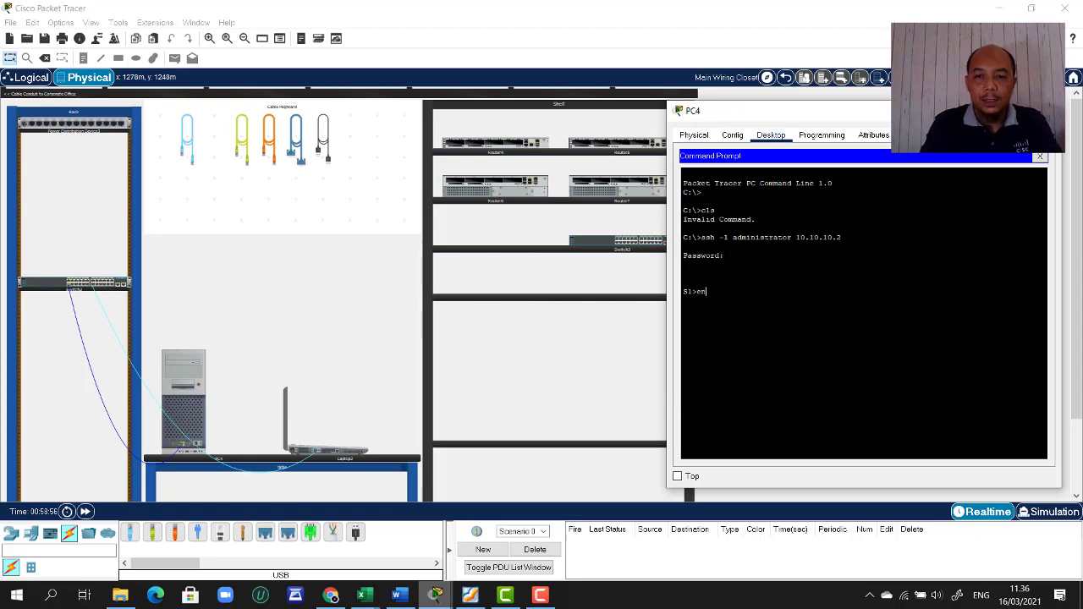
key(Return)
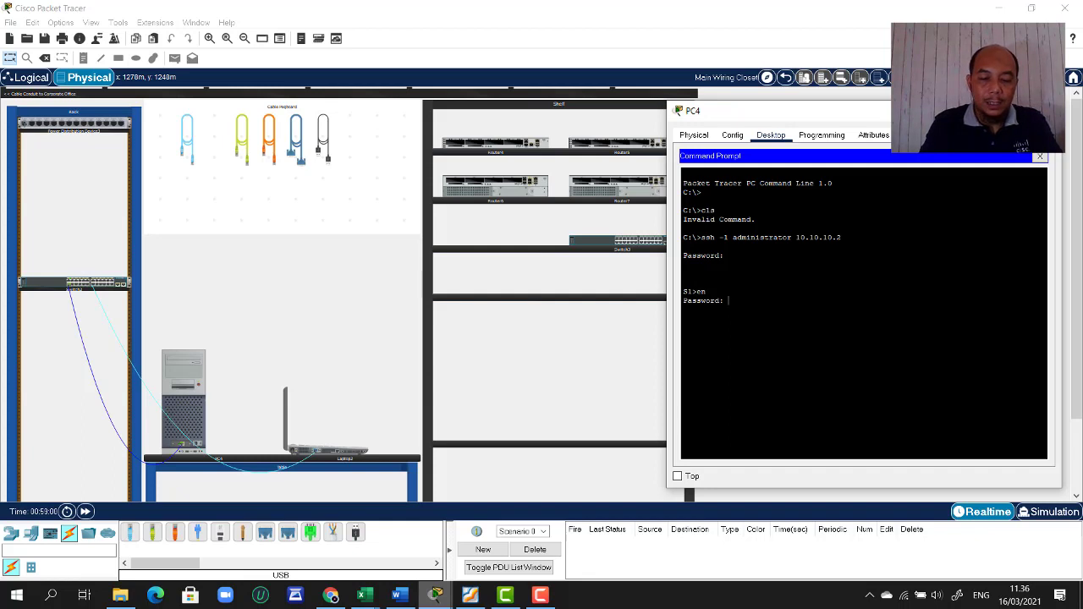
key(Return)
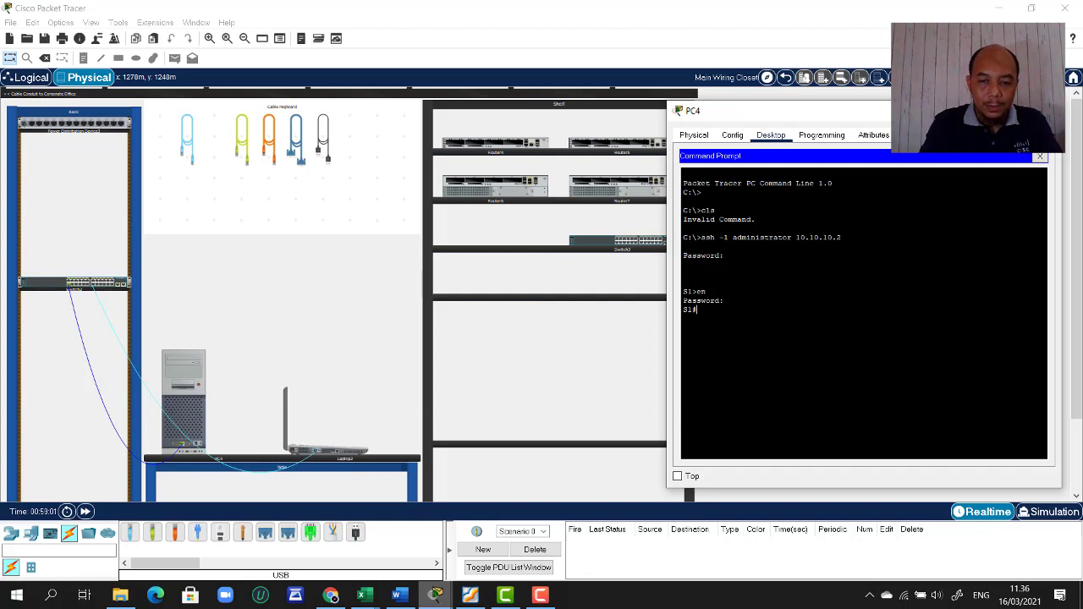
text(sh run)
key(Return)
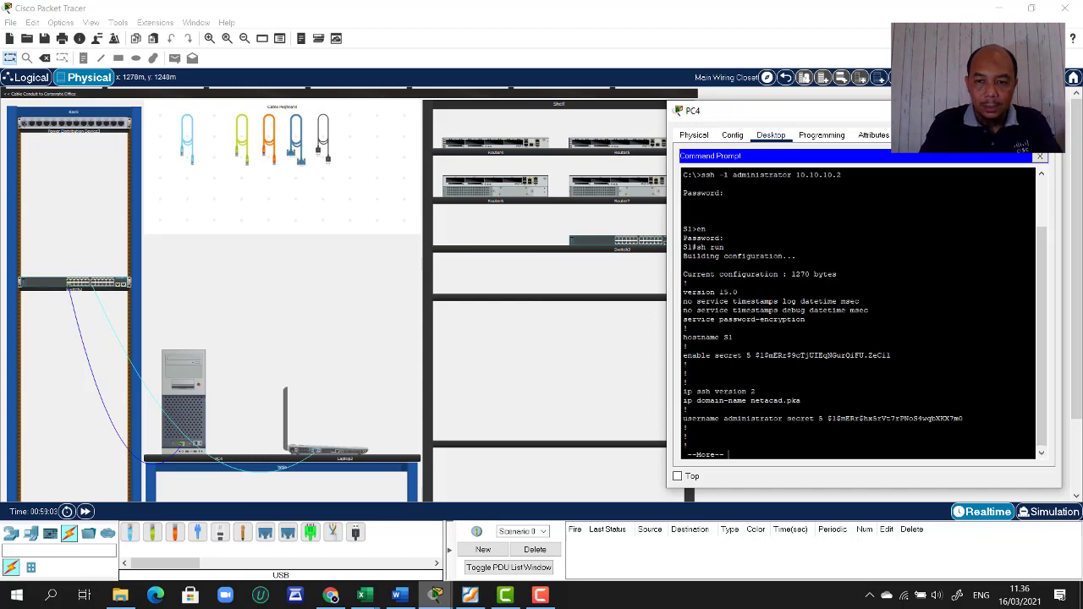
key(space)
key(space)
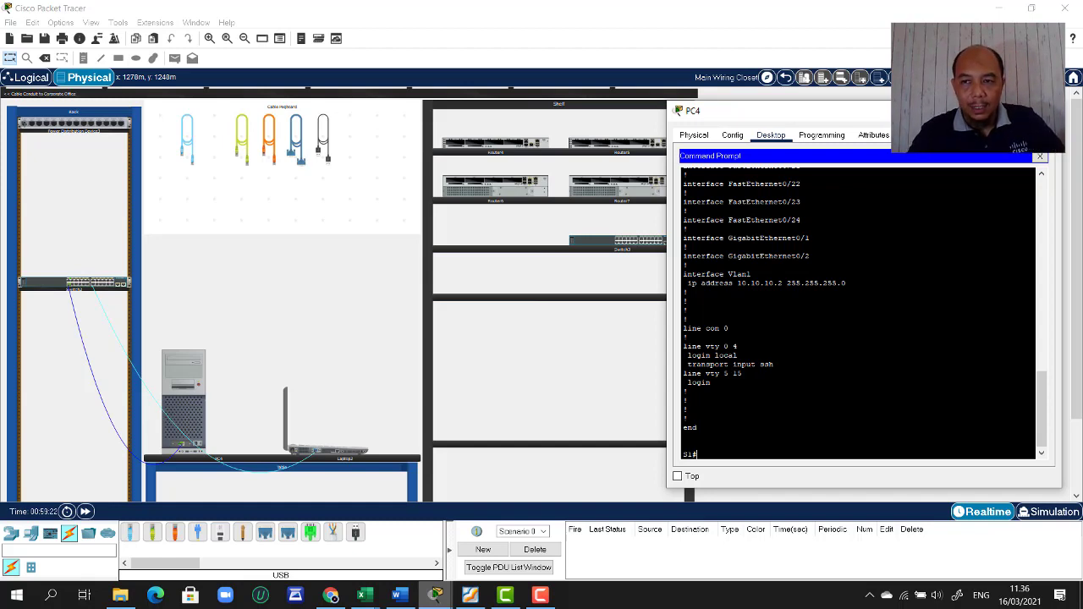
- Close PC4's window and mount the router in the left rack above the switch
click(1046, 111)
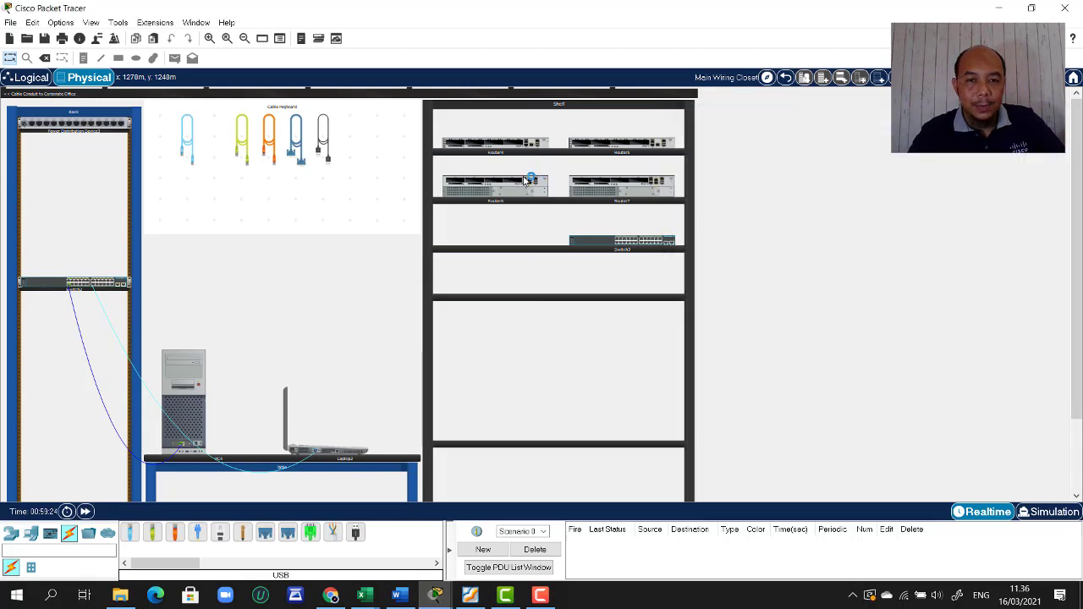
mouse_move(489, 190)
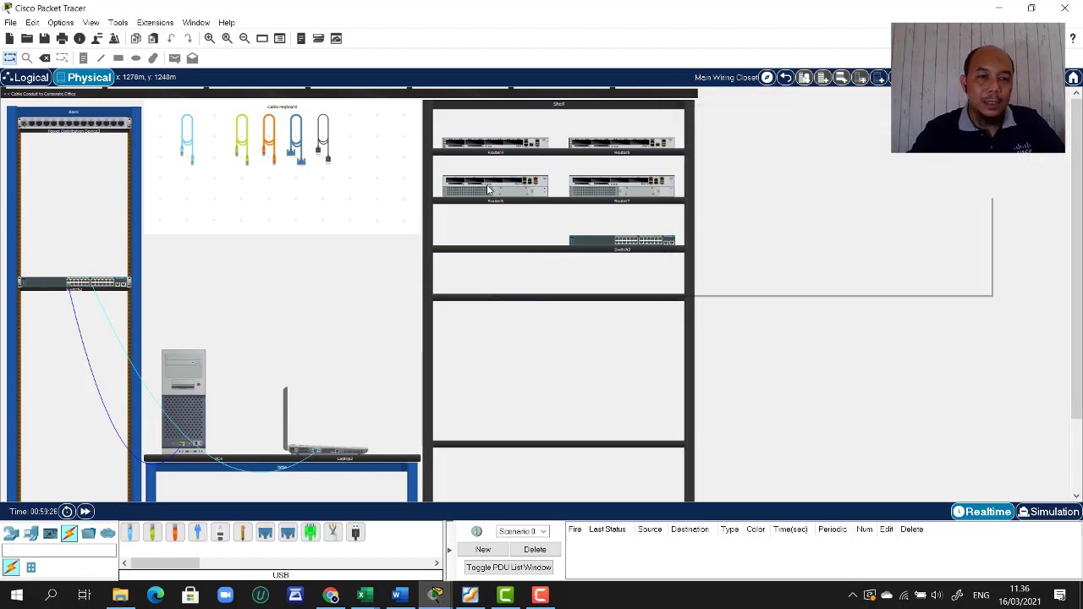
drag(505, 191, 85, 234)
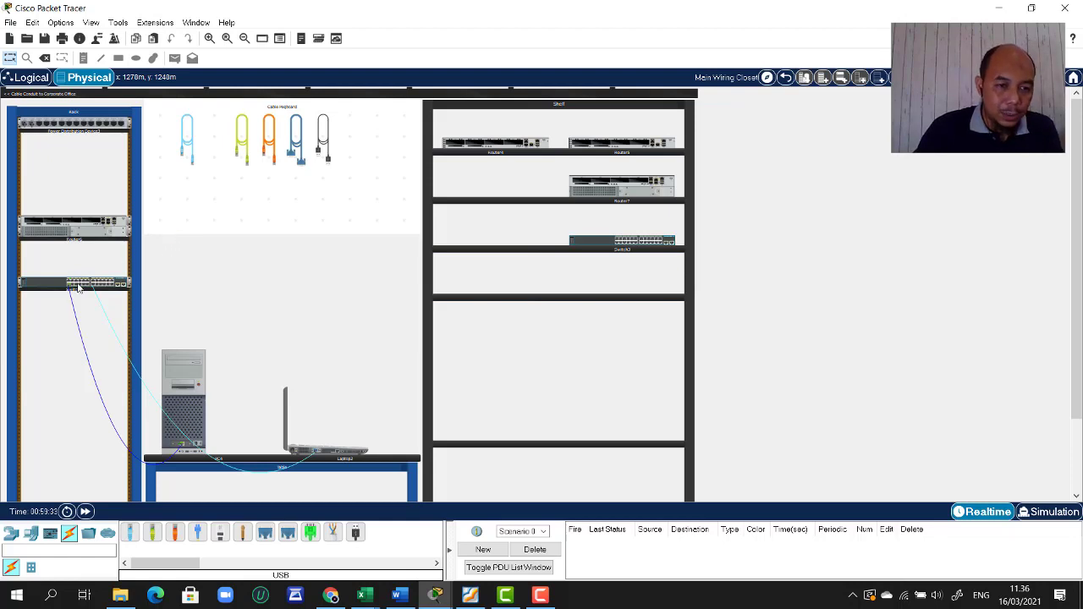
- Take the yellow straight-through cable from the pegboard, cancelling an accidental FastEthernet0/1 connection
click(240, 151)
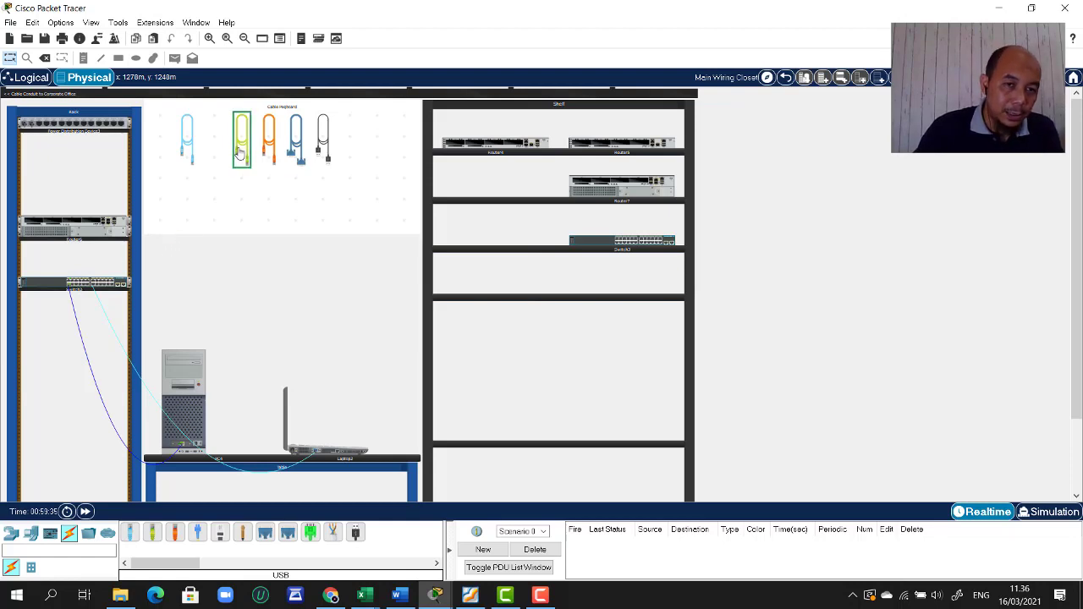
click(68, 282)
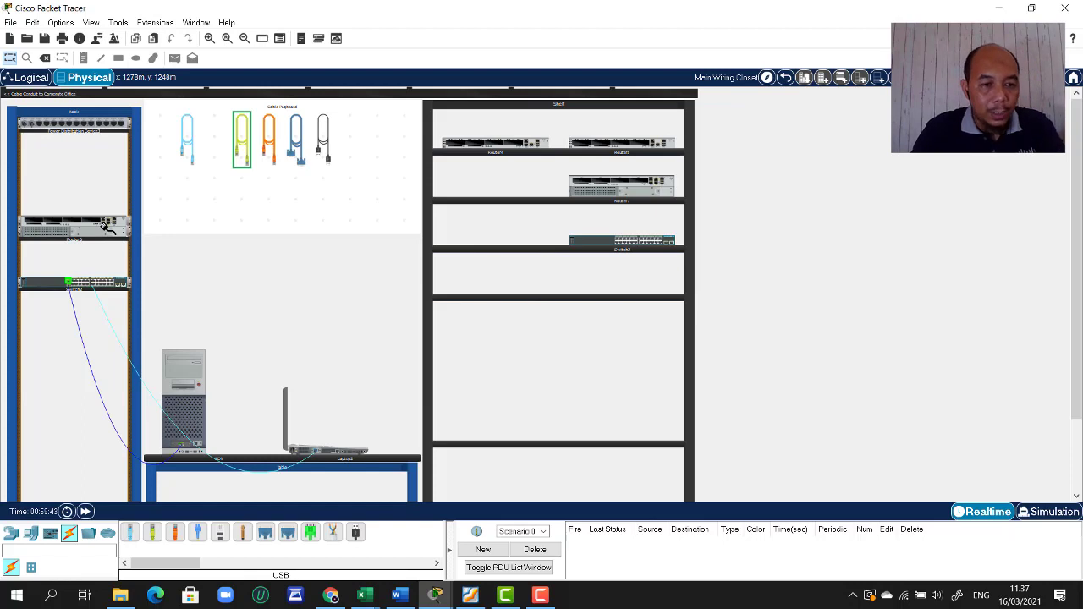
click(102, 275)
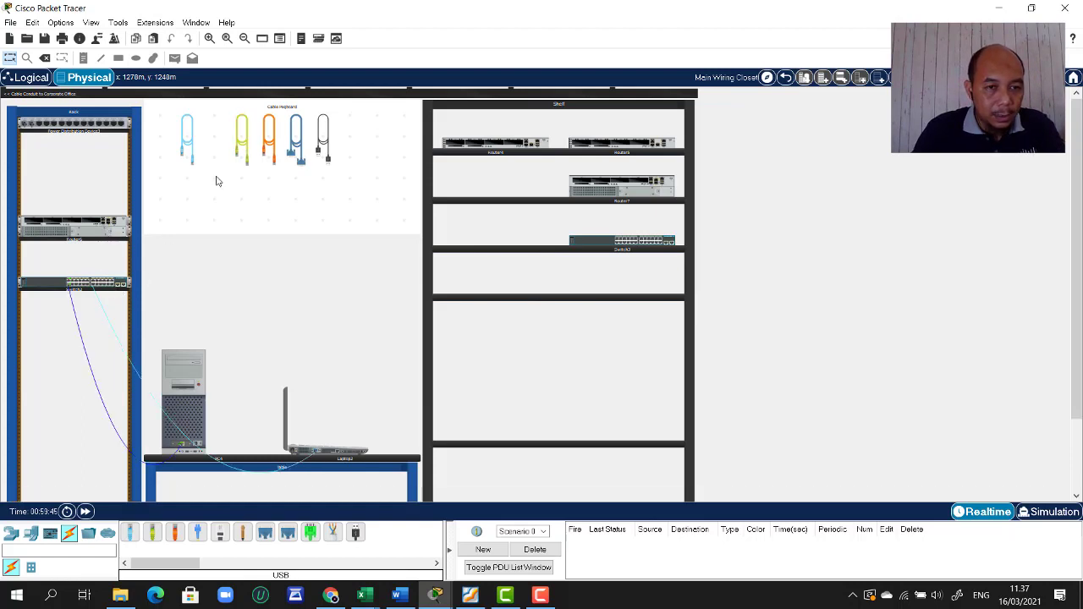
click(242, 146)
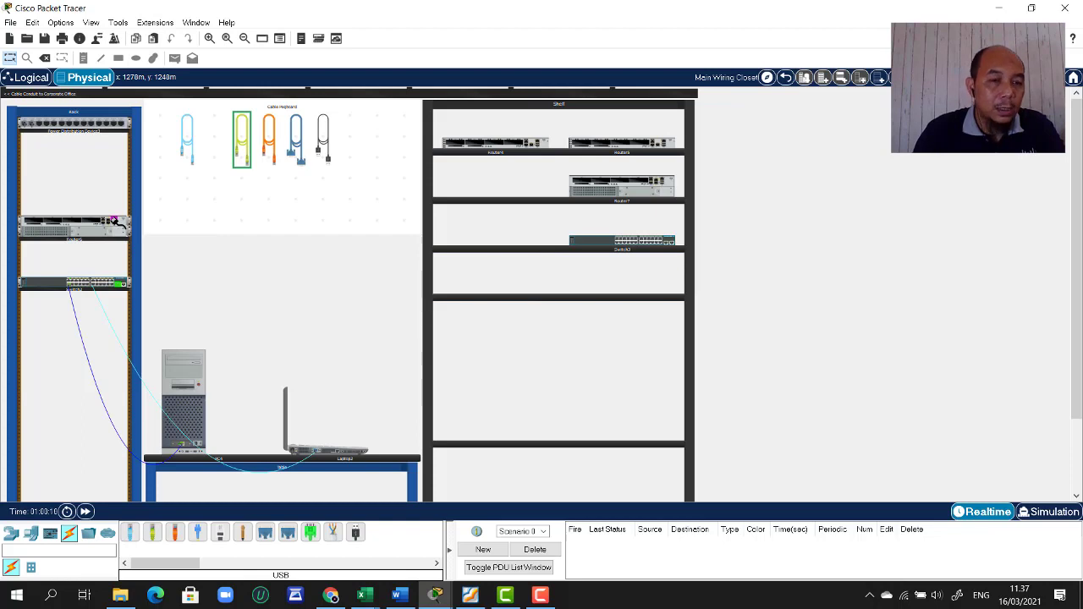
- Attach the cable to the router's GigabitEthernet0/0, recolour it red, and open Manage Cable
click(117, 228)
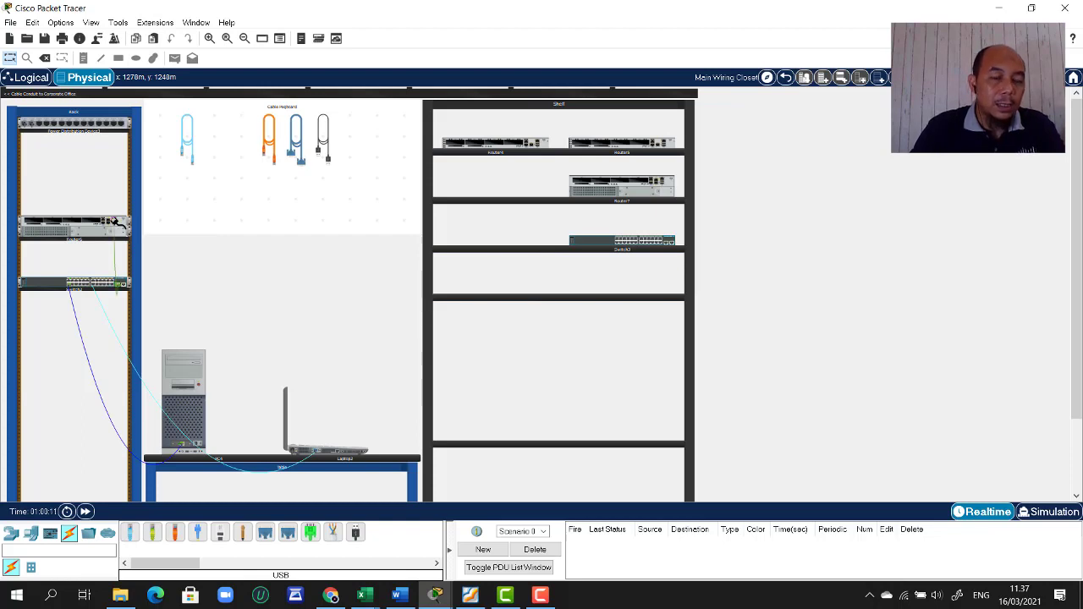
right_click(117, 263)
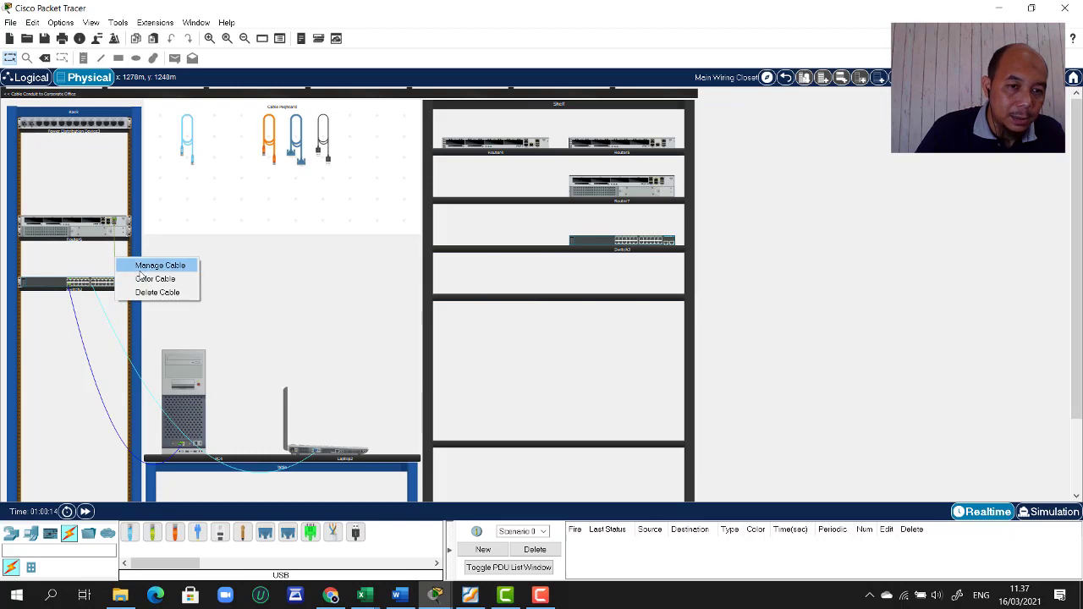
click(139, 278)
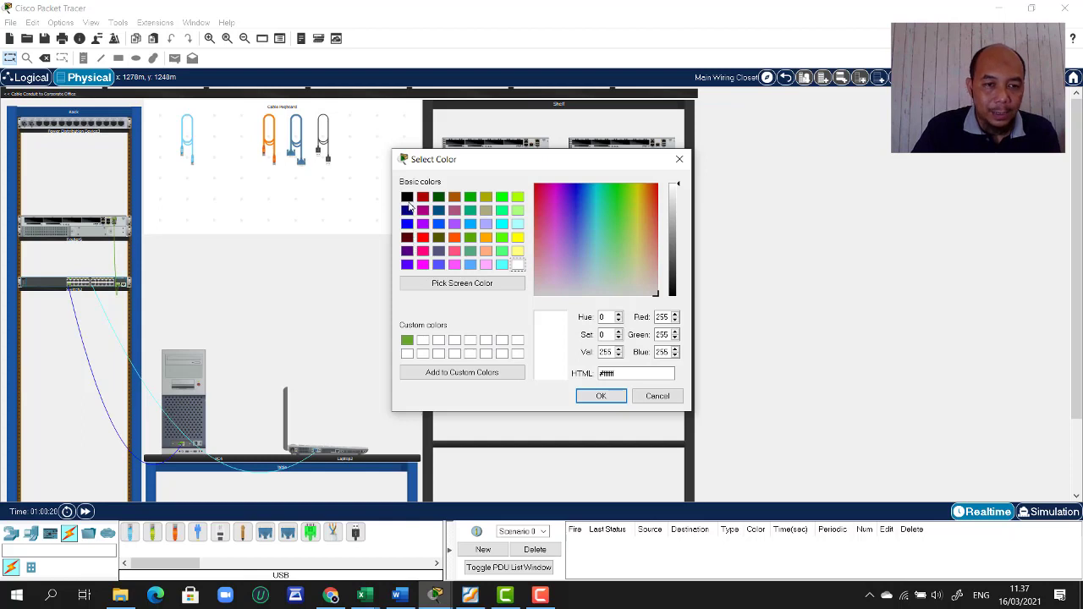
click(423, 238)
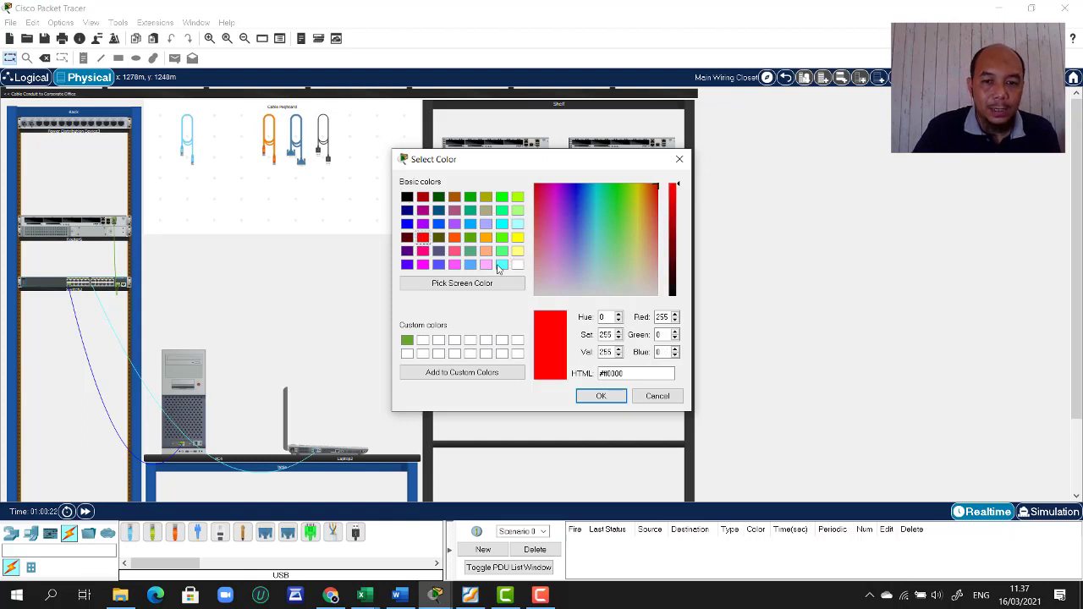
click(601, 396)
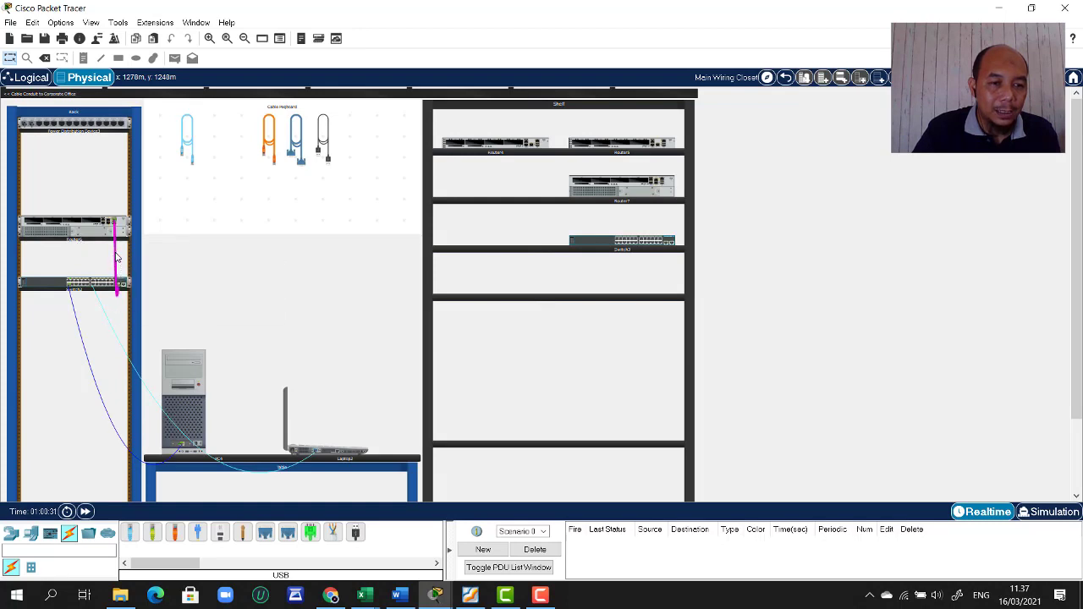
right_click(116, 257)
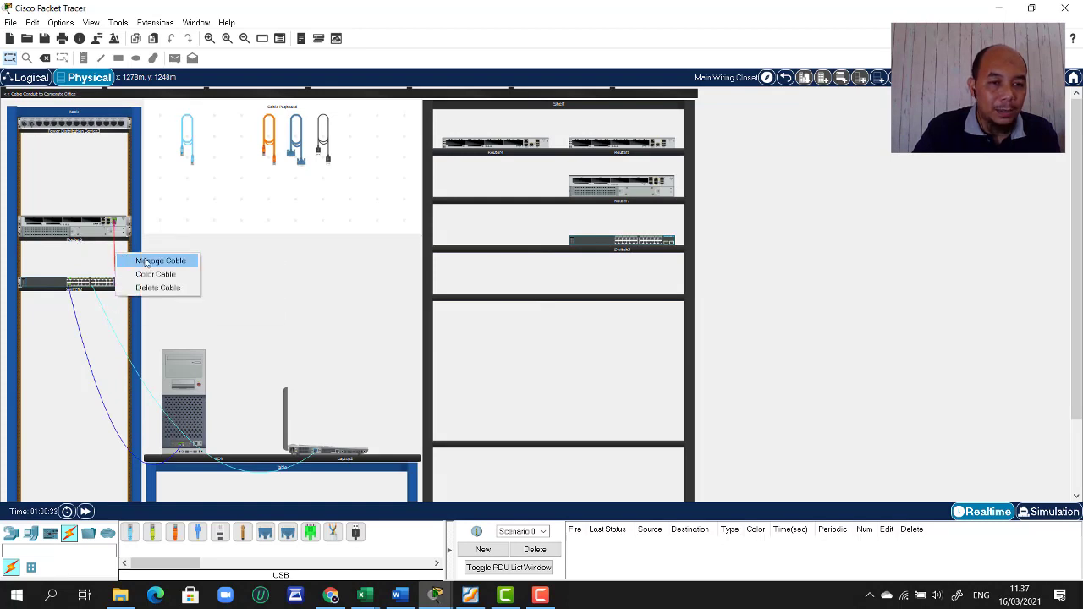
click(161, 262)
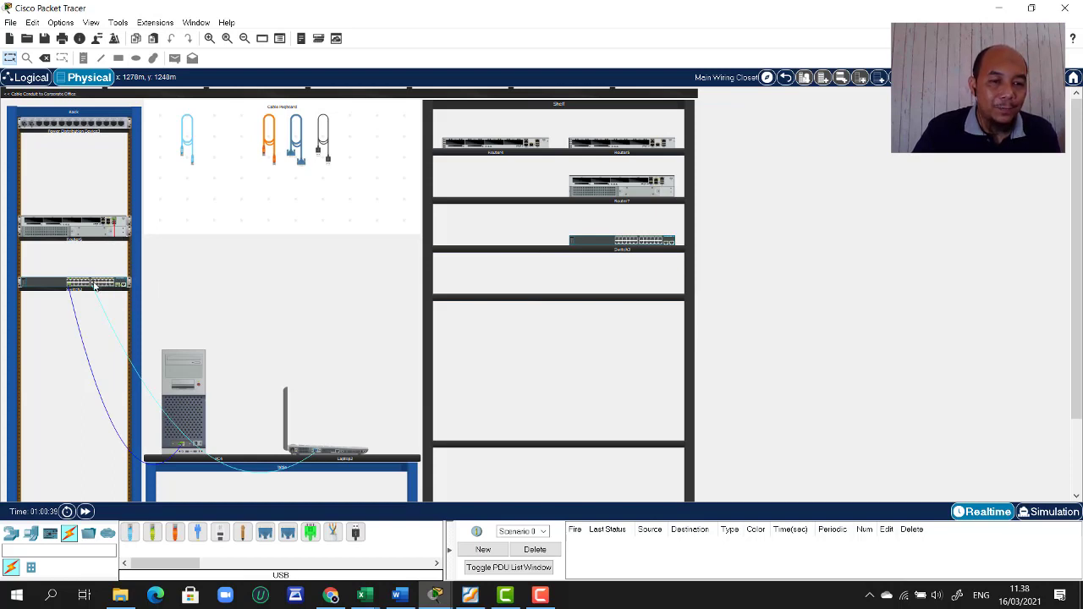
click(100, 302)
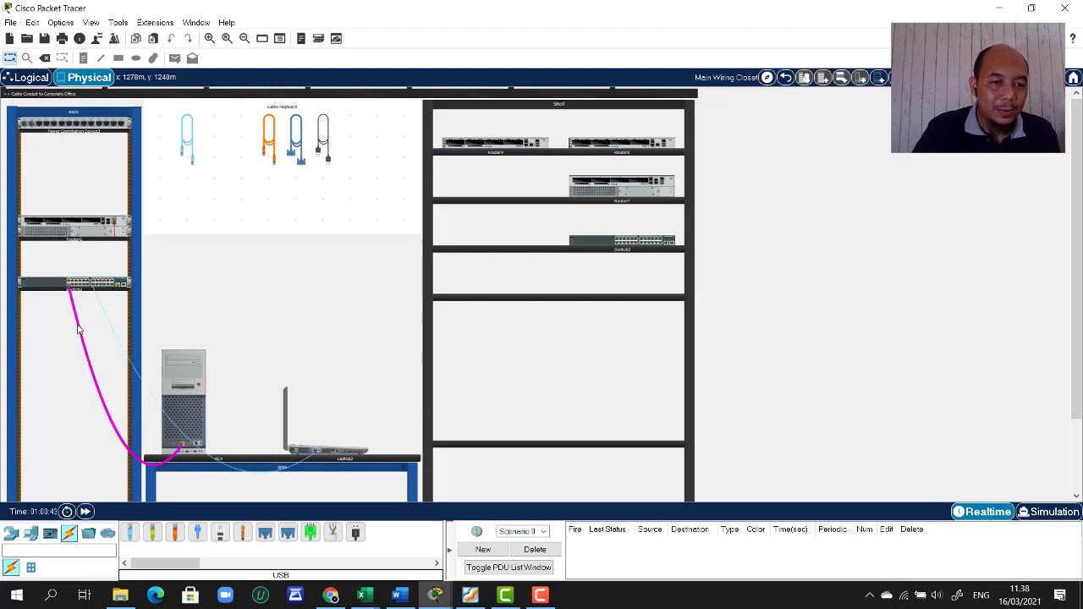
right_click(78, 326)
click(119, 334)
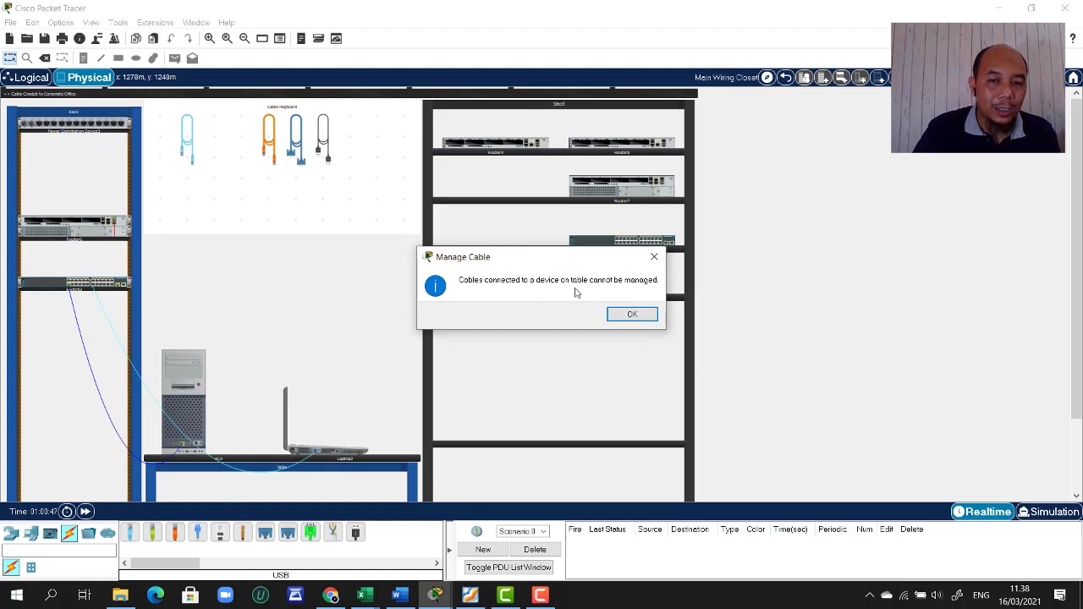
click(631, 315)
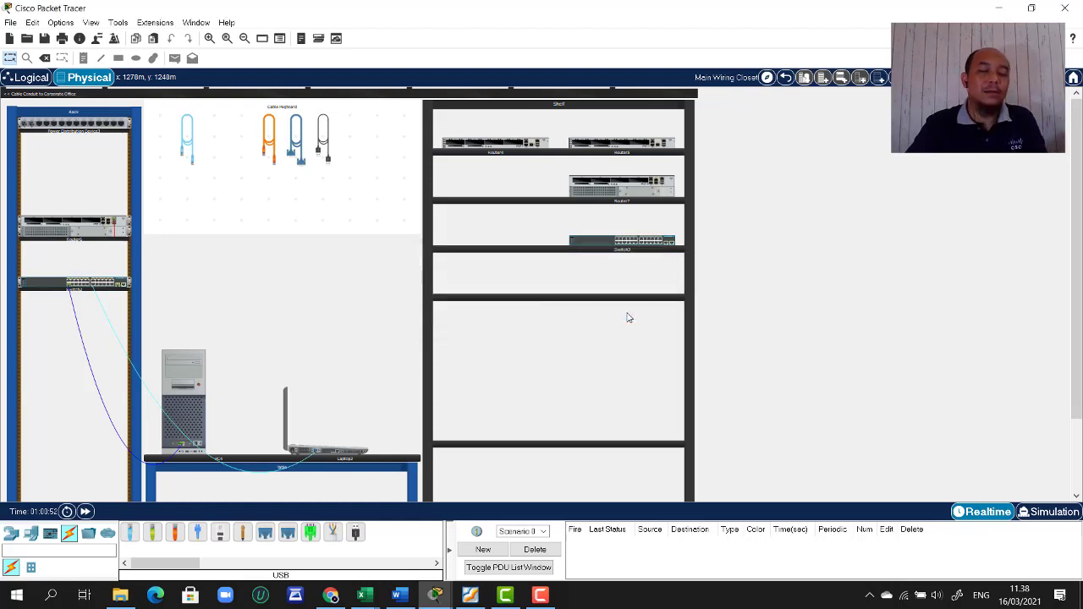